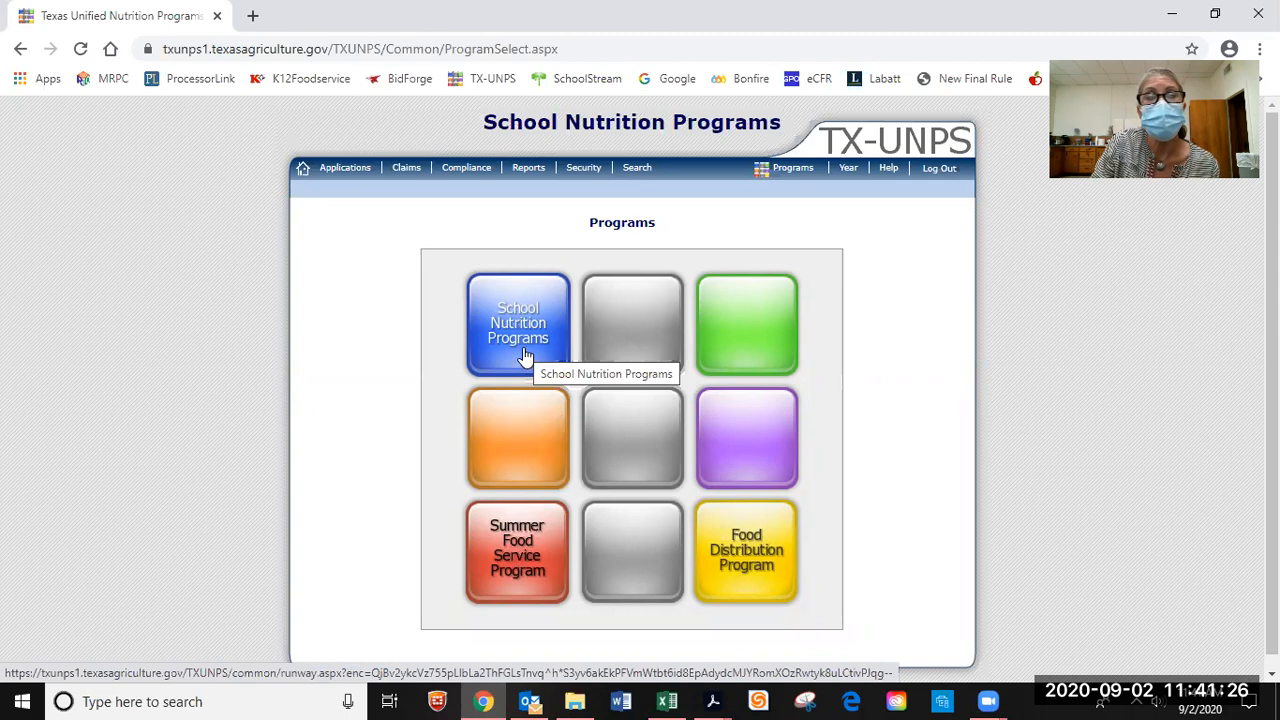
Go through School Nutrition Programs and Procurement Review Tracking to Corsicana ISD's review and its Contracting Entity Procurement Table.
left_click(525, 356)
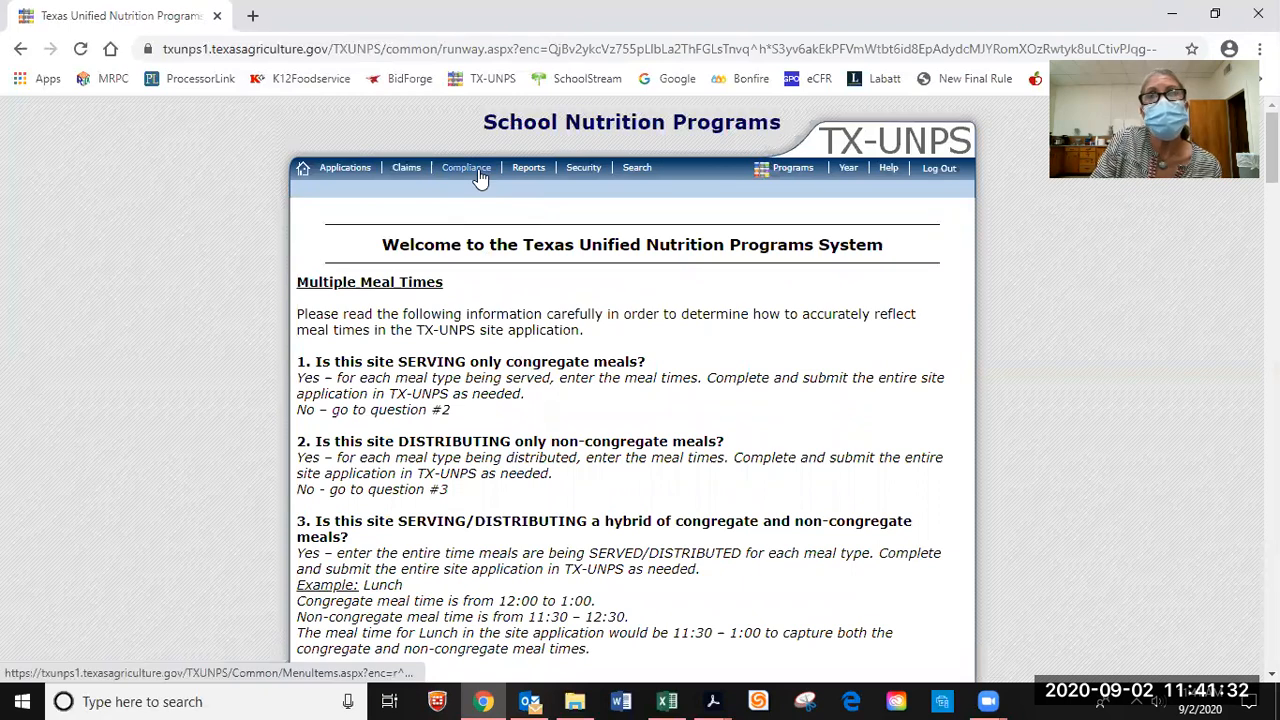
left_click(472, 174)
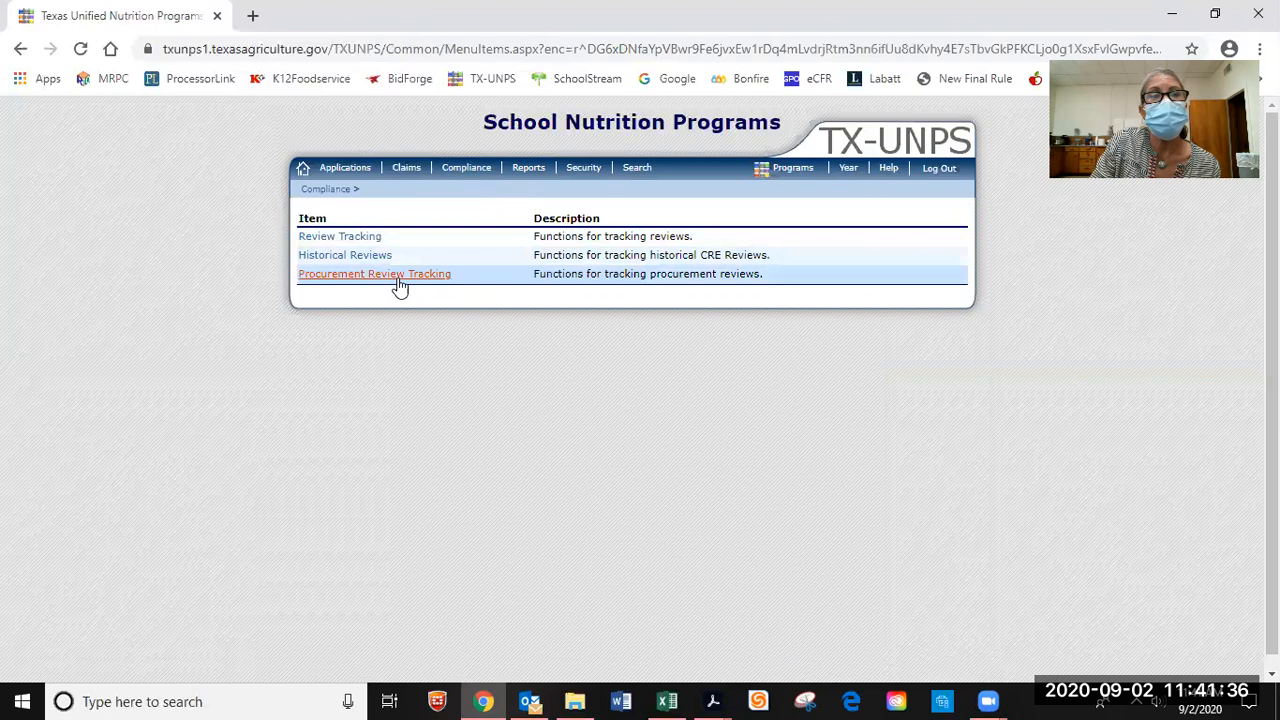
left_click(400, 278)
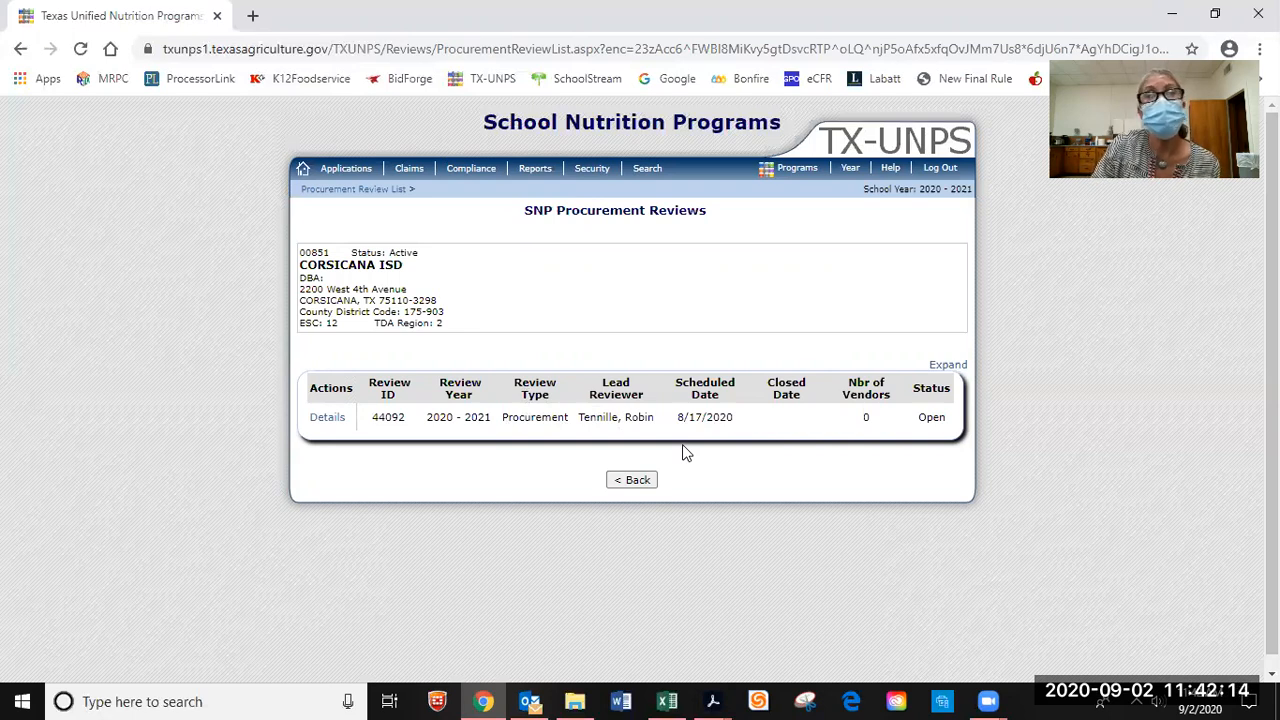
left_click(327, 420)
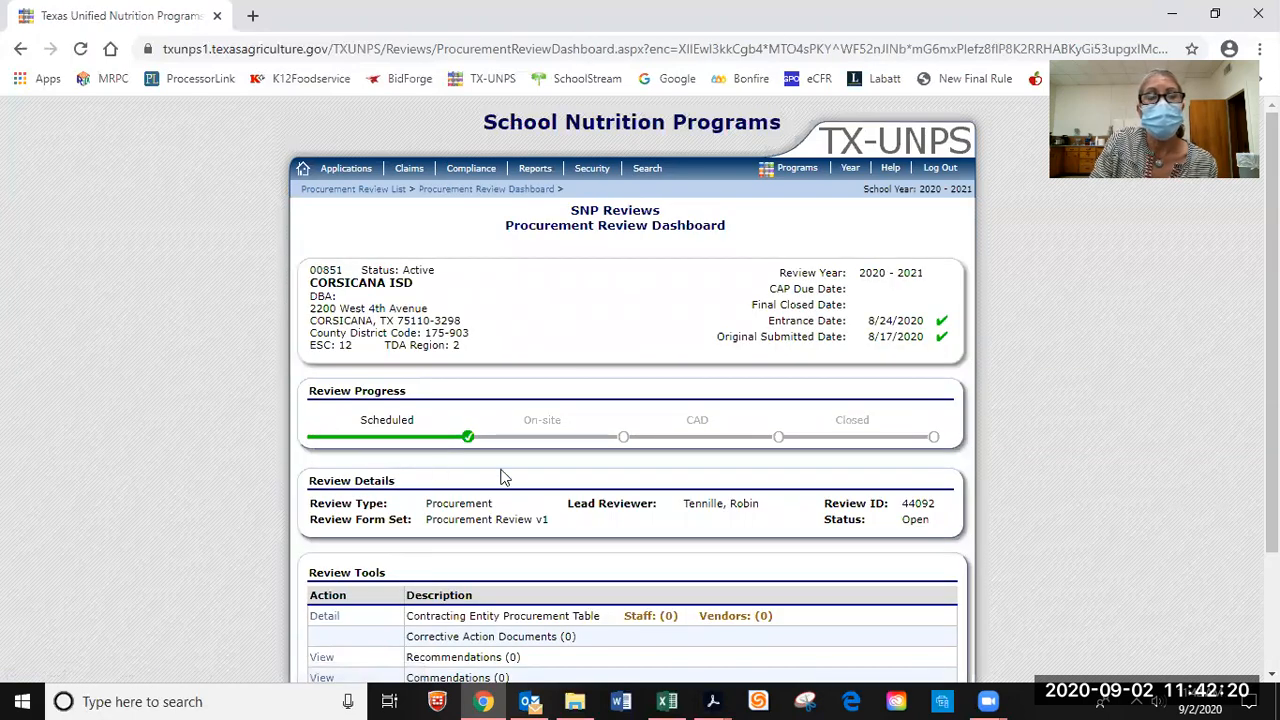
scroll(532, 517, "down", 3)
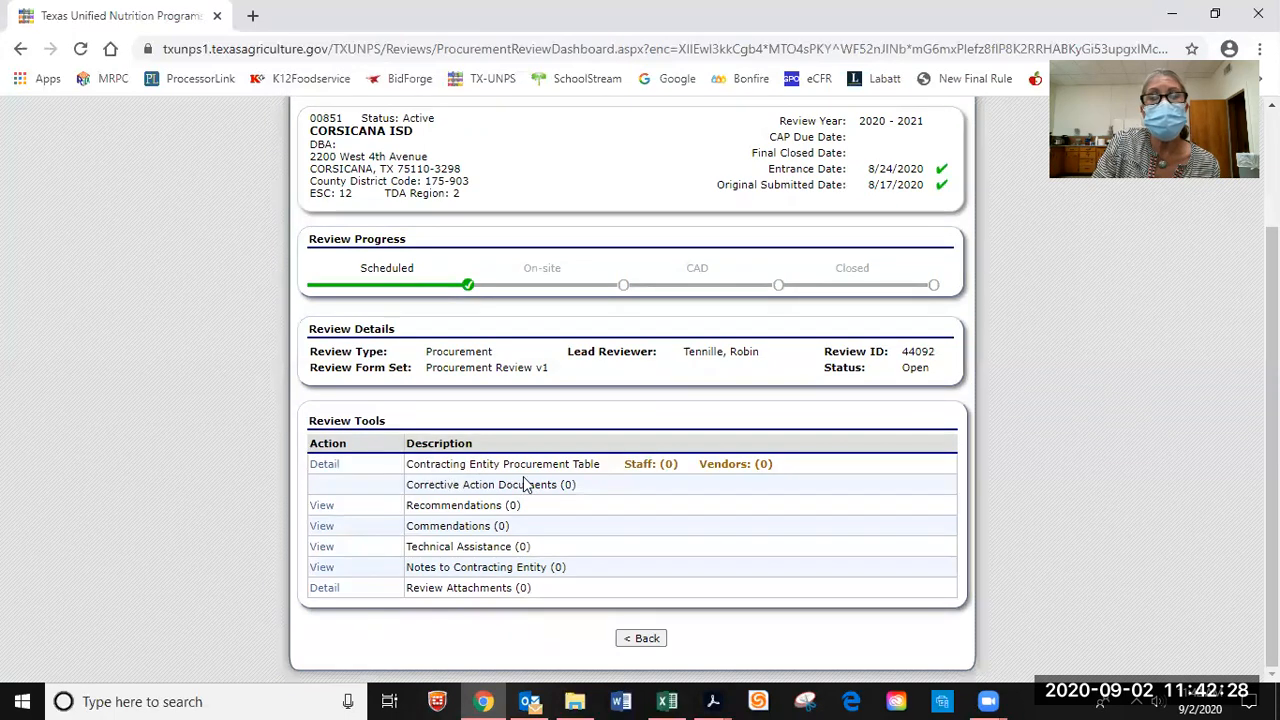
left_click(326, 465)
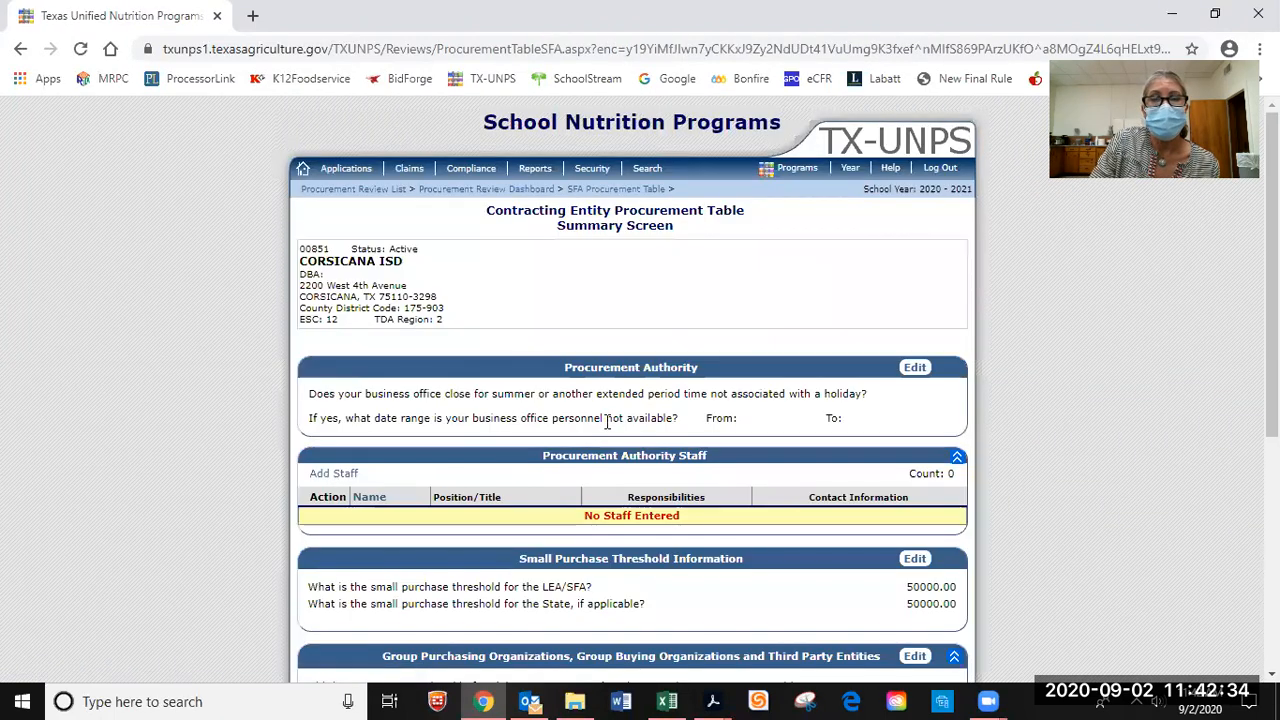
Scroll down the procurement table summary to the Vendors section.
scroll(1091, 484, "down", 2)
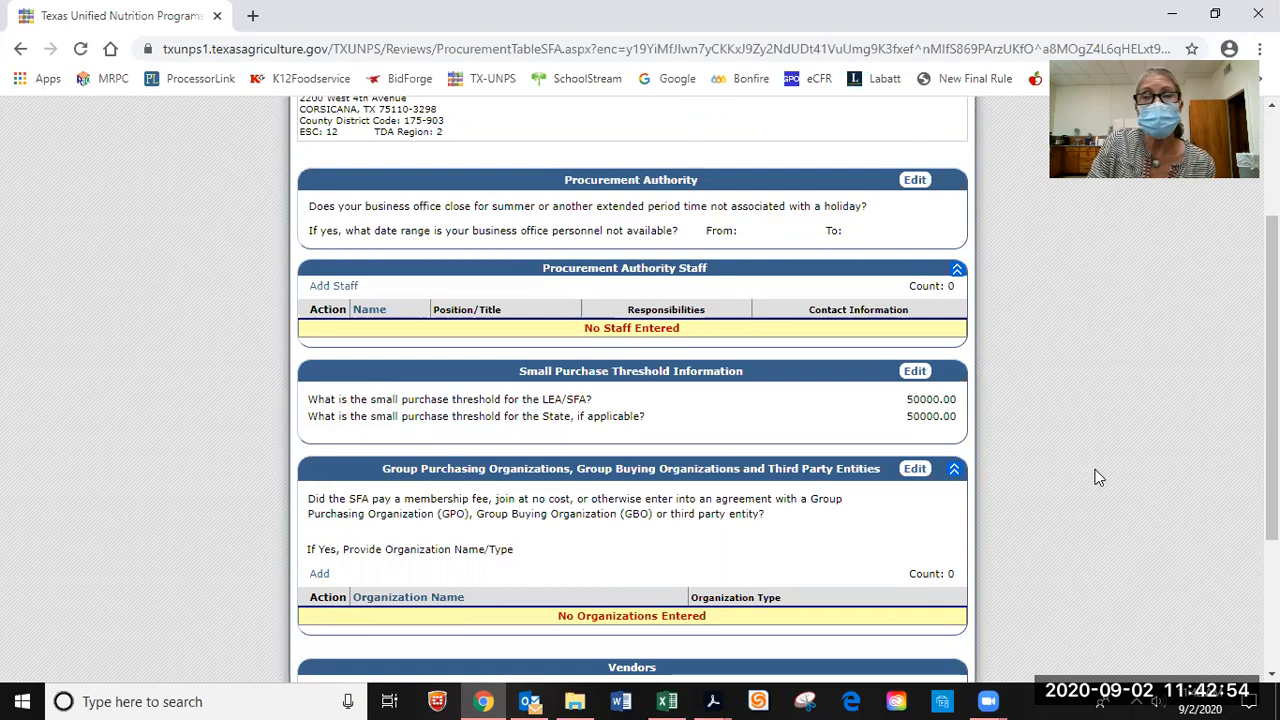
scroll(1095, 477, "down", 3)
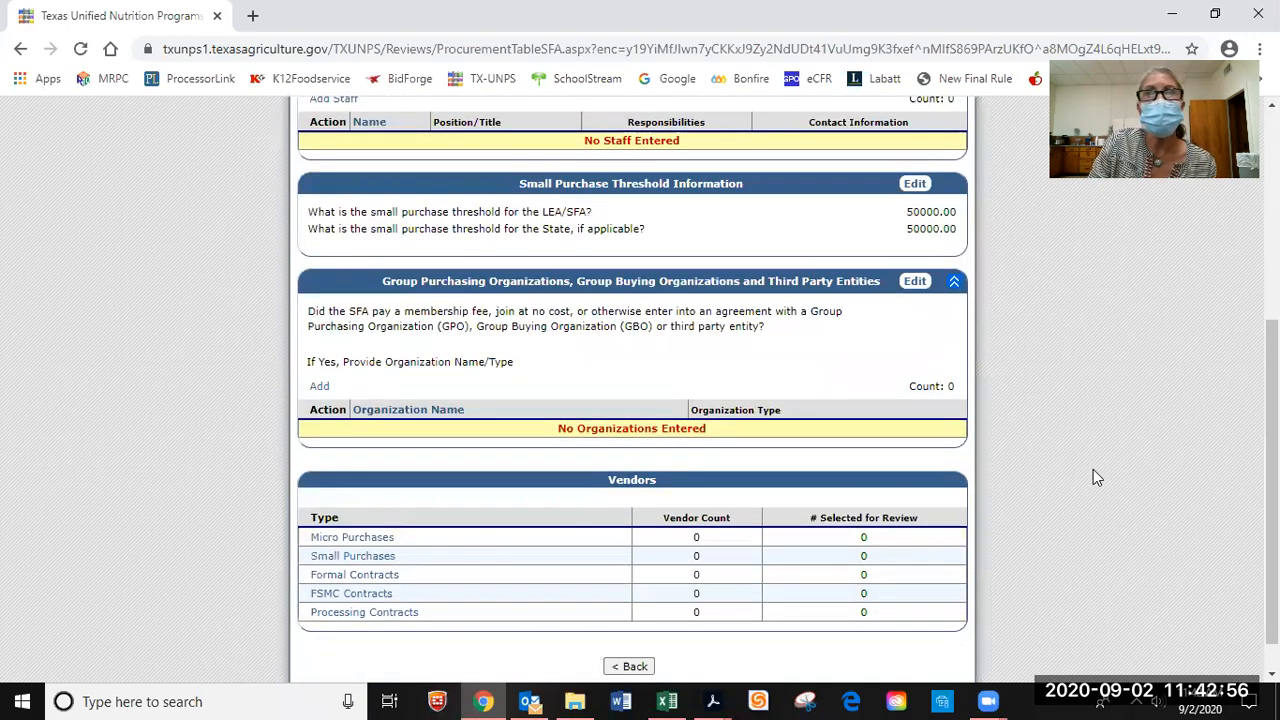
Scroll back to Group Purchasing Organizations and start a new organization entry.
scroll(1095, 477, "up", 1)
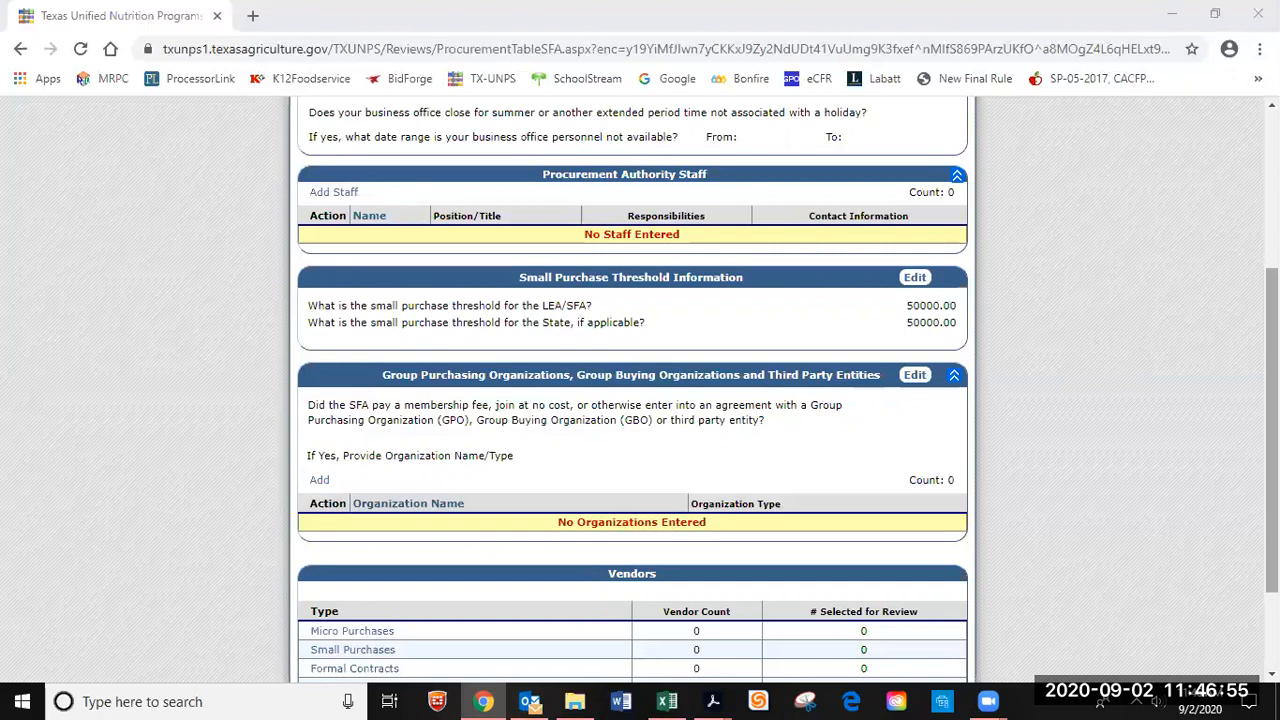
left_click_drag(1272, 430, 1272, 464)
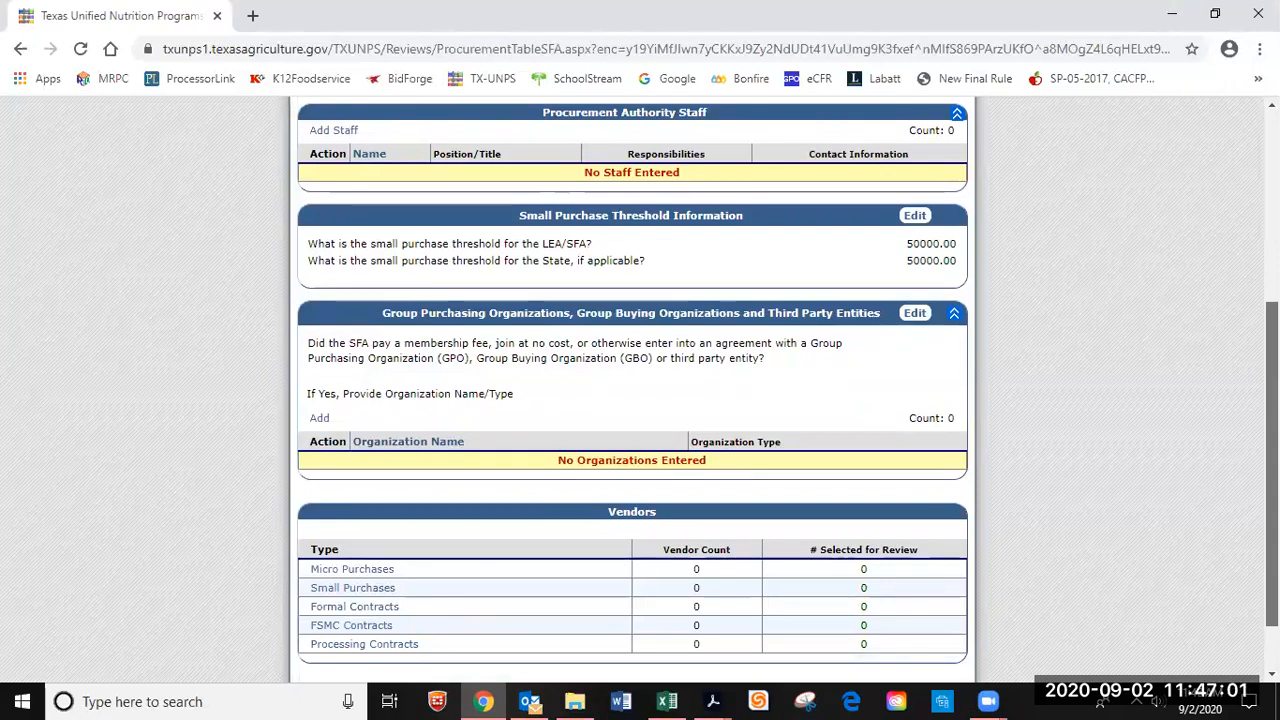
left_click_drag(1272, 464, 1272, 469)
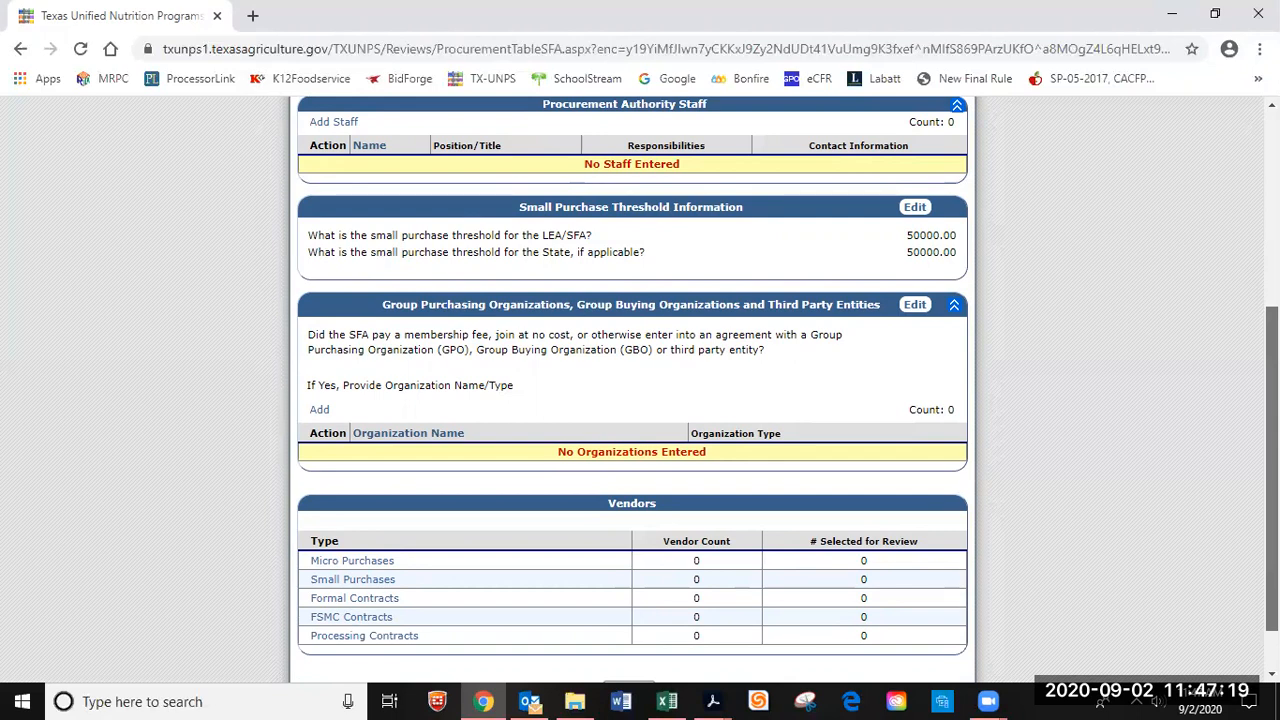
scroll(632, 390, "down", 1)
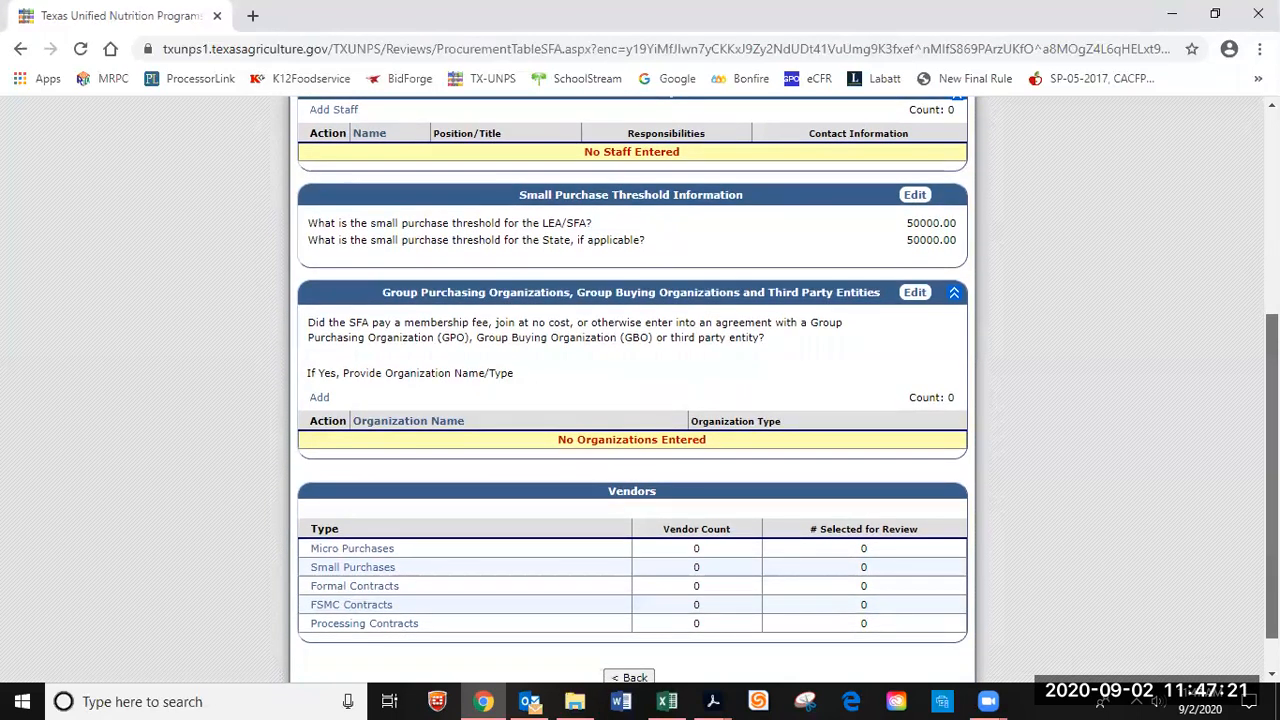
left_click(318, 398)
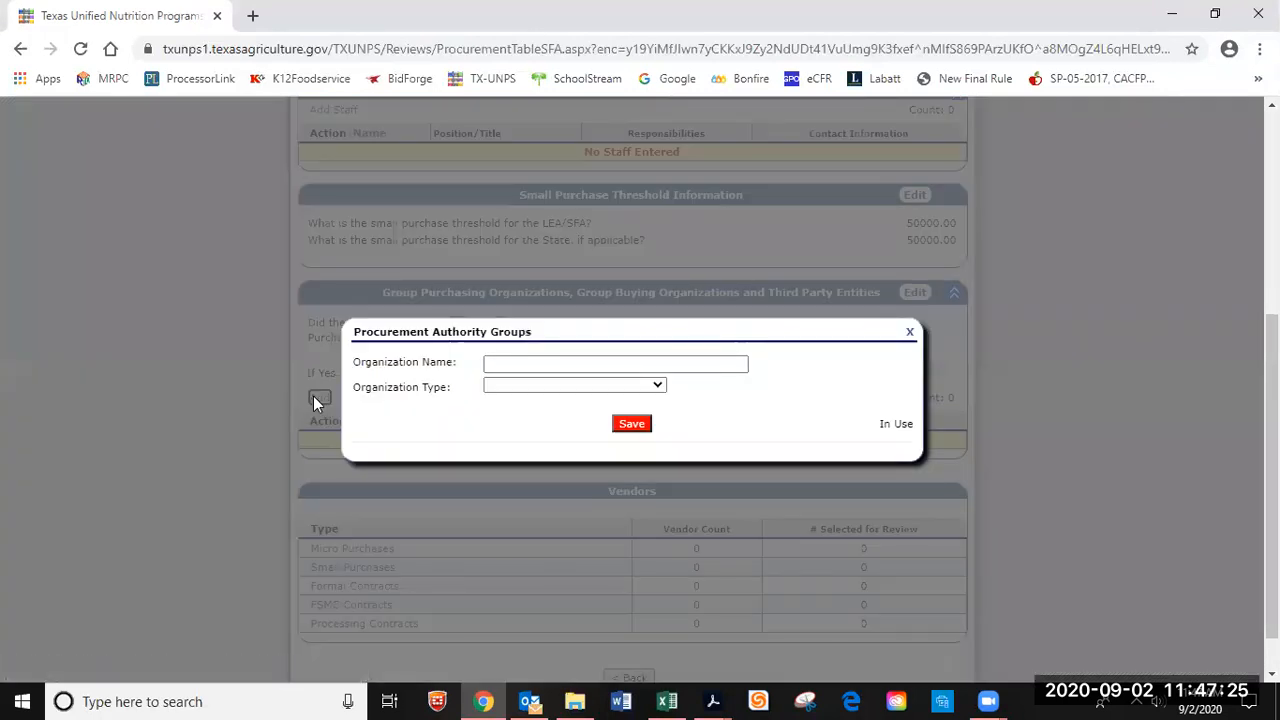
Enter Multi-Region Purchasing Cooperative, choose type Group Purchasing Organization, and save the entry.
left_click(532, 367)
left_click(533, 366)
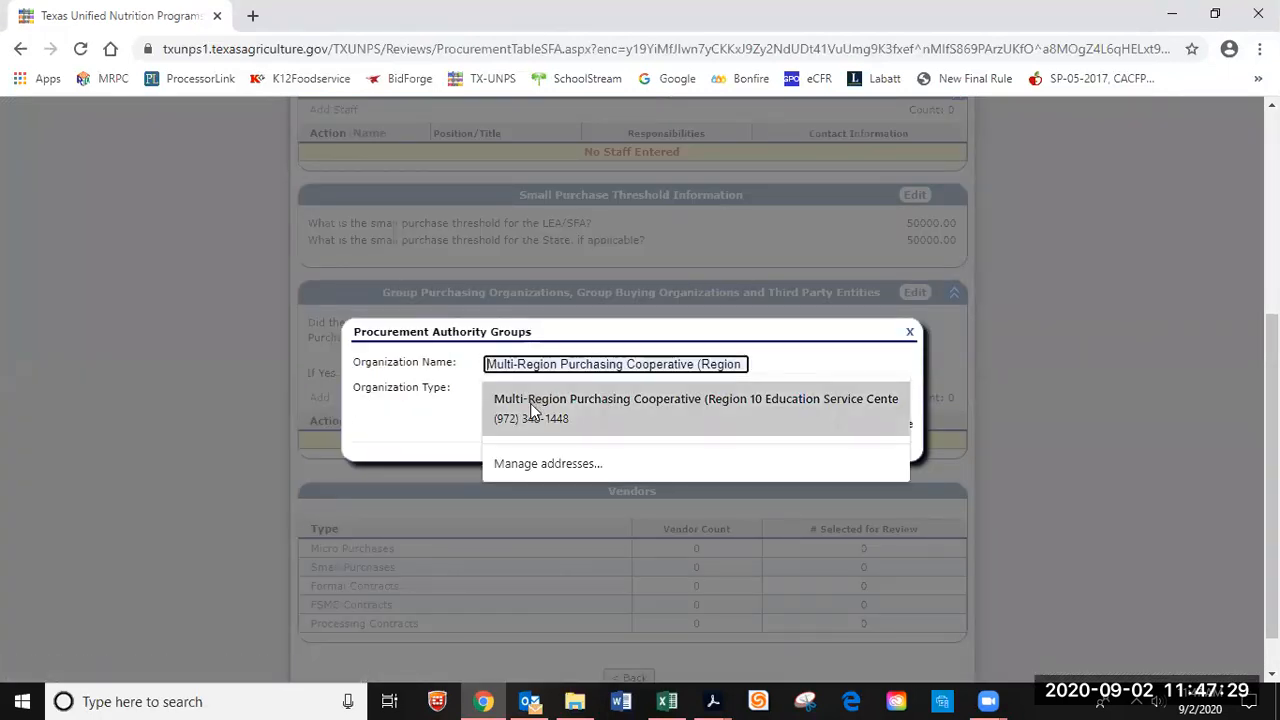
left_click(530, 403)
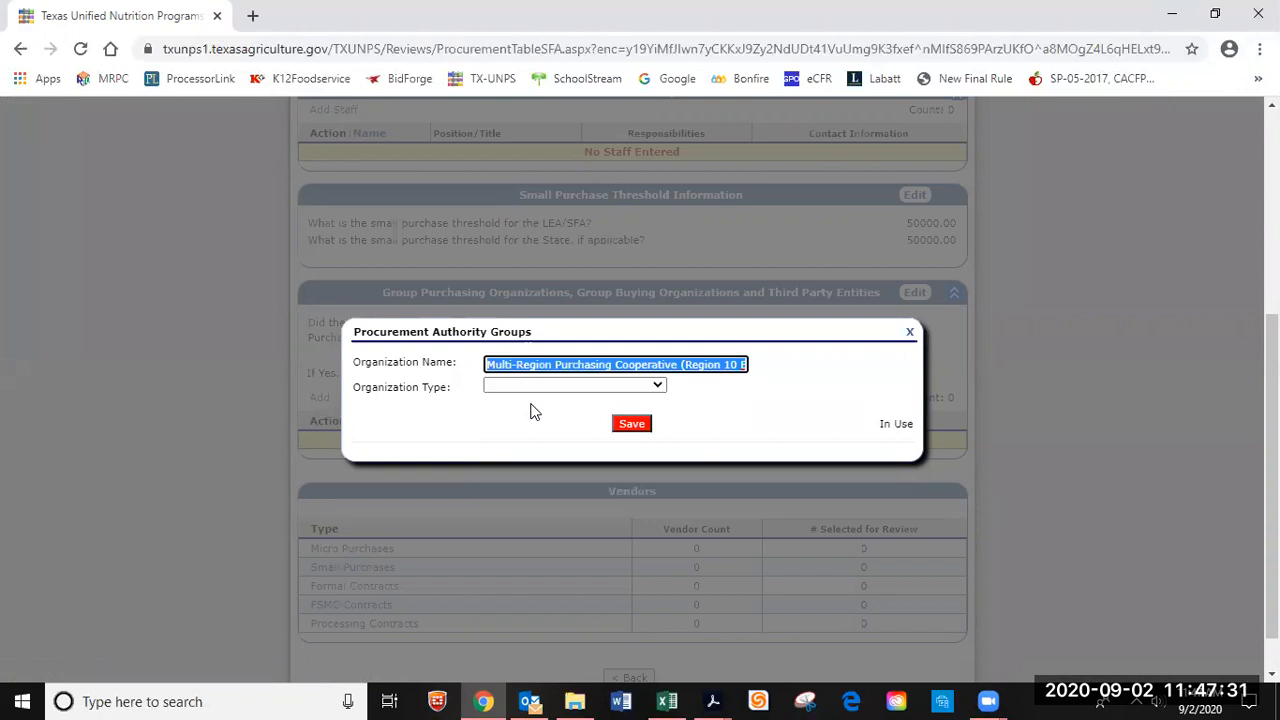
left_click(659, 388)
left_click(659, 388)
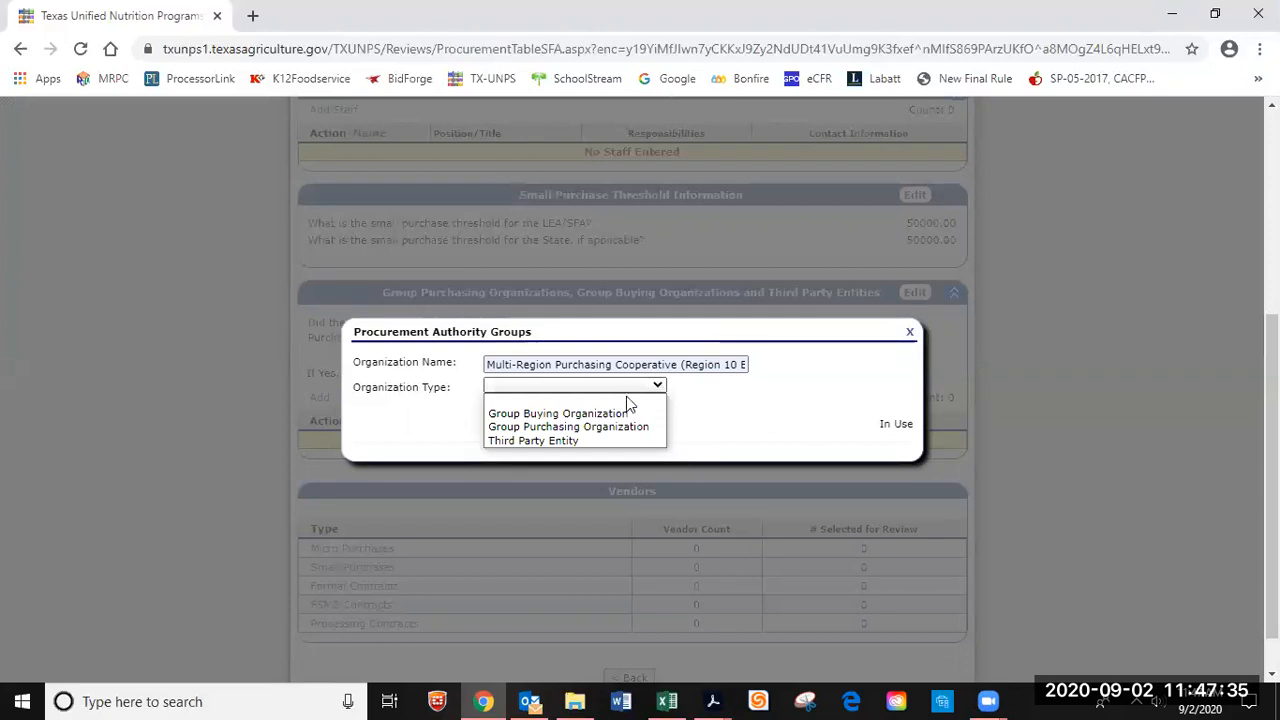
left_click(600, 413)
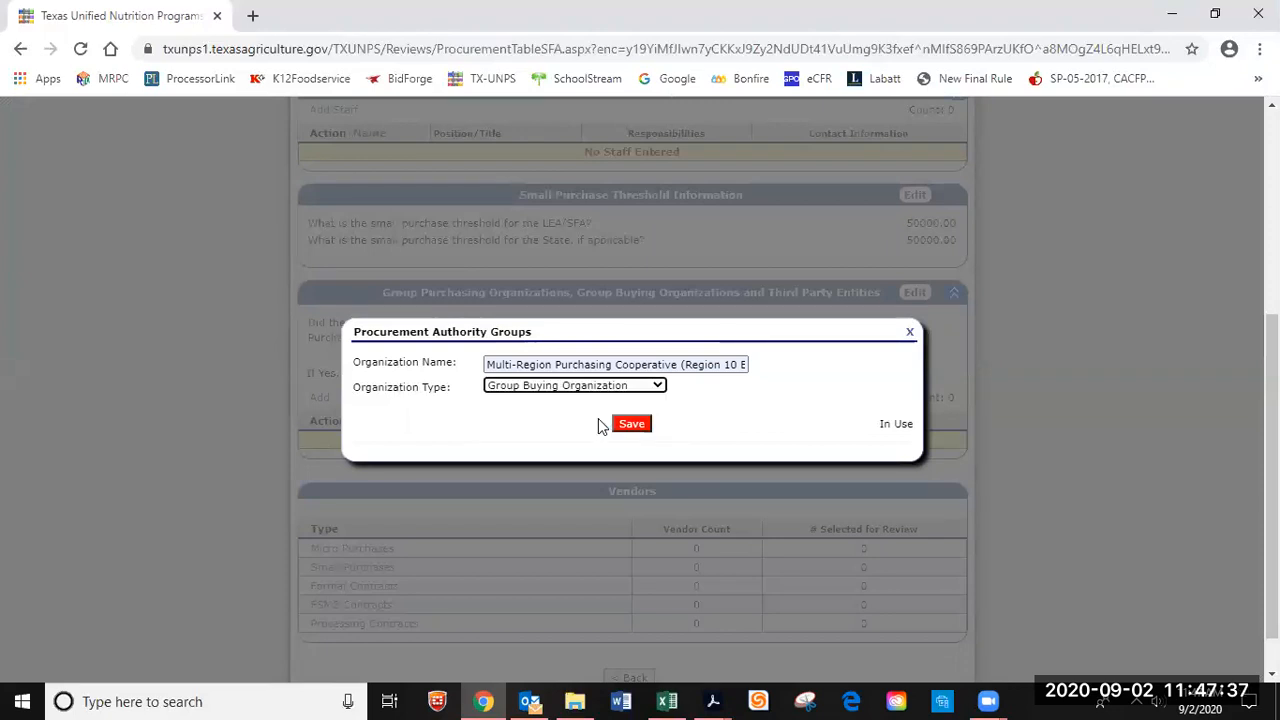
left_click(660, 388)
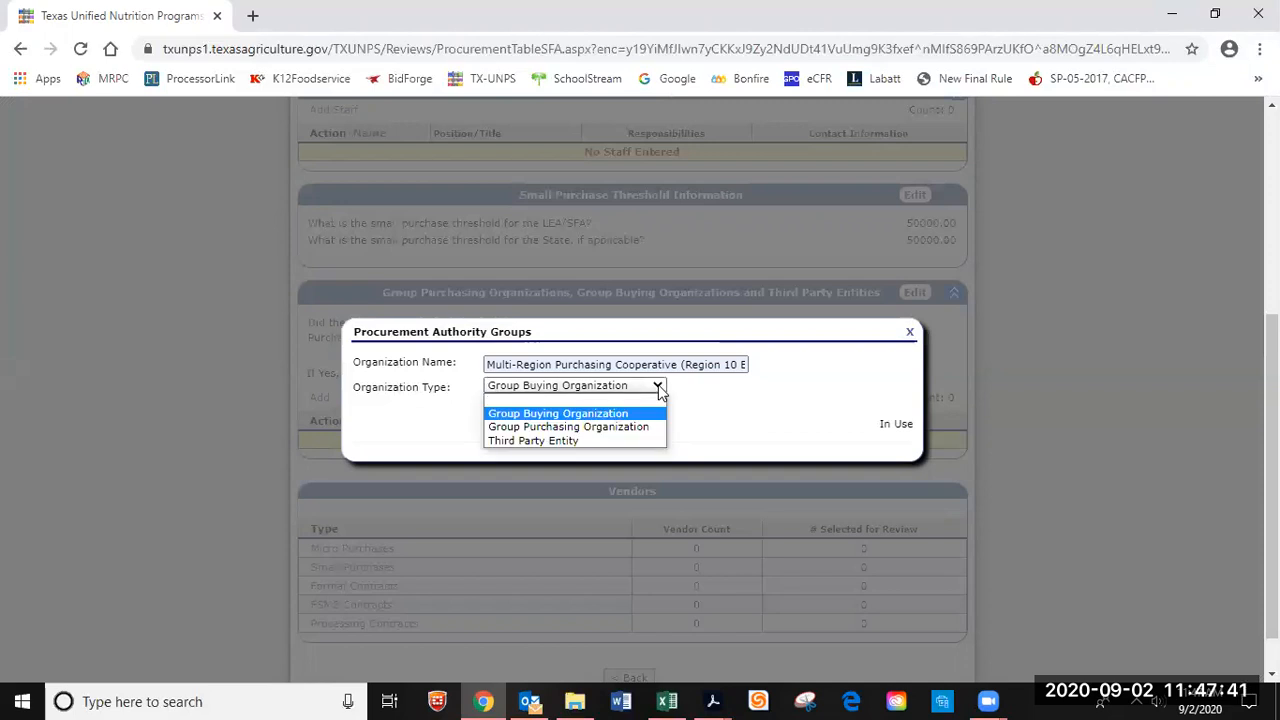
left_click(620, 427)
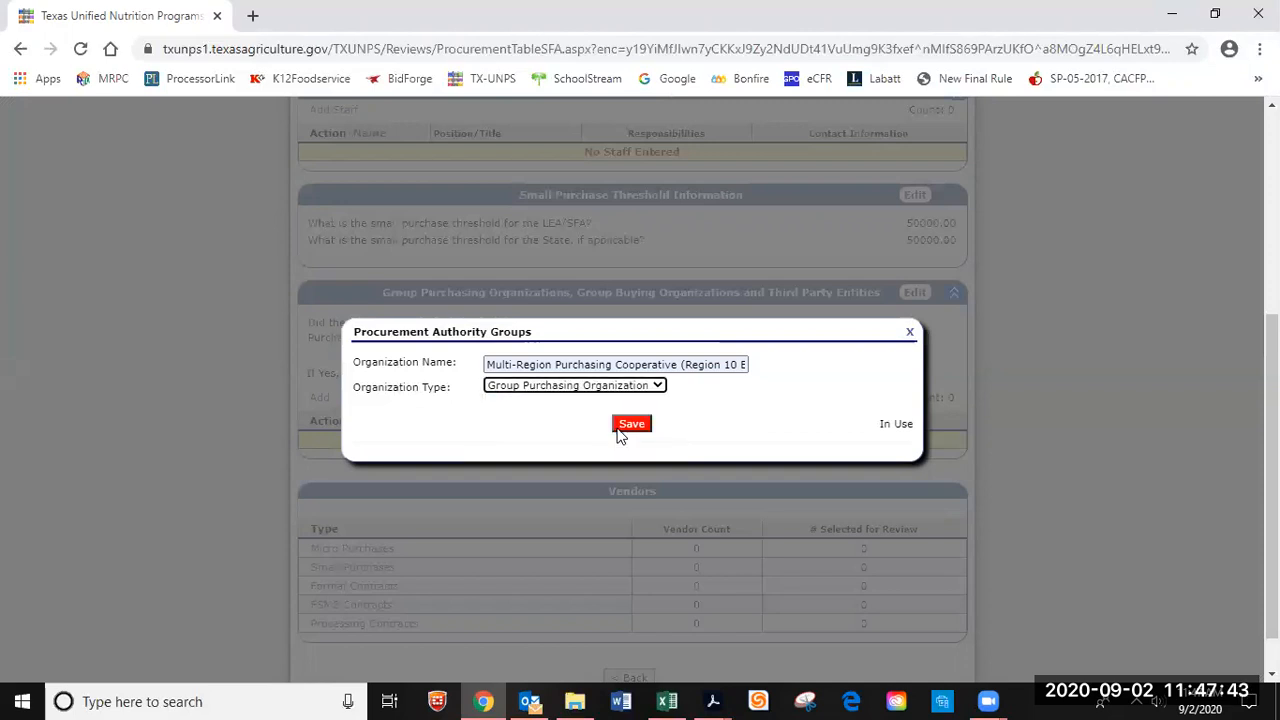
left_click(630, 426)
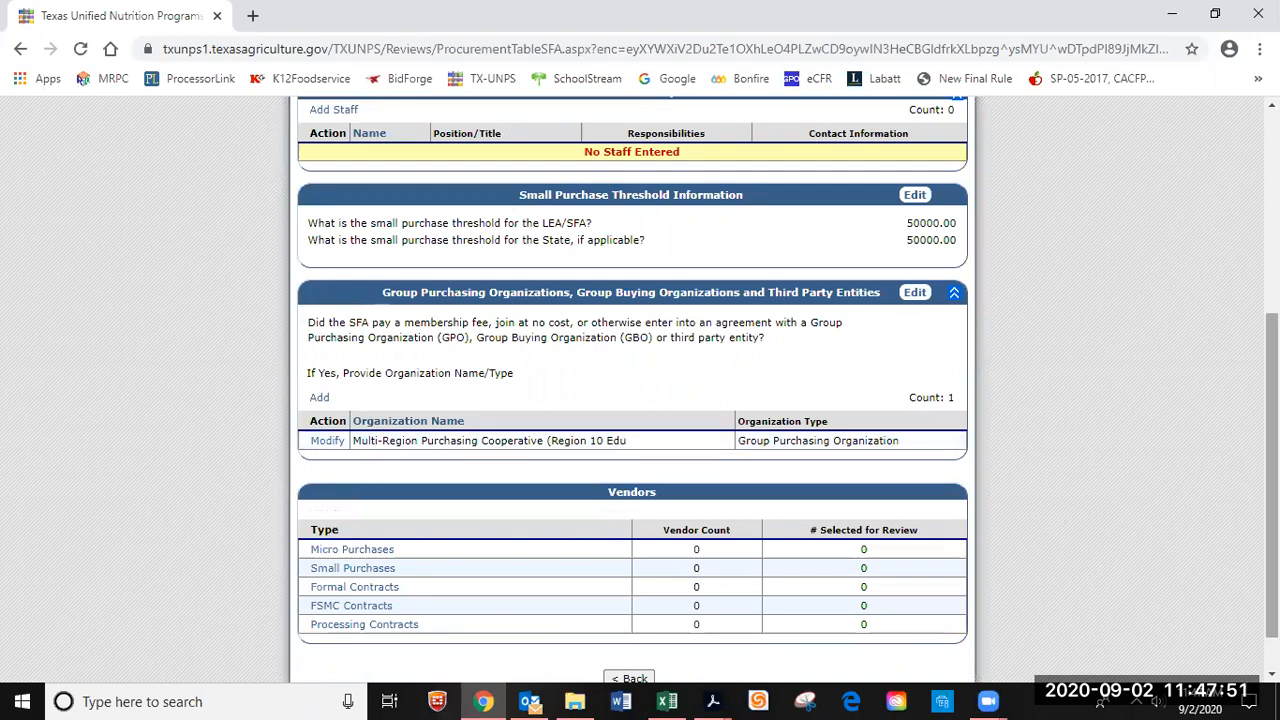
Scroll to the Vendors table and open the Micro Purchases vendor list.
scroll(640, 390, "down", 1)
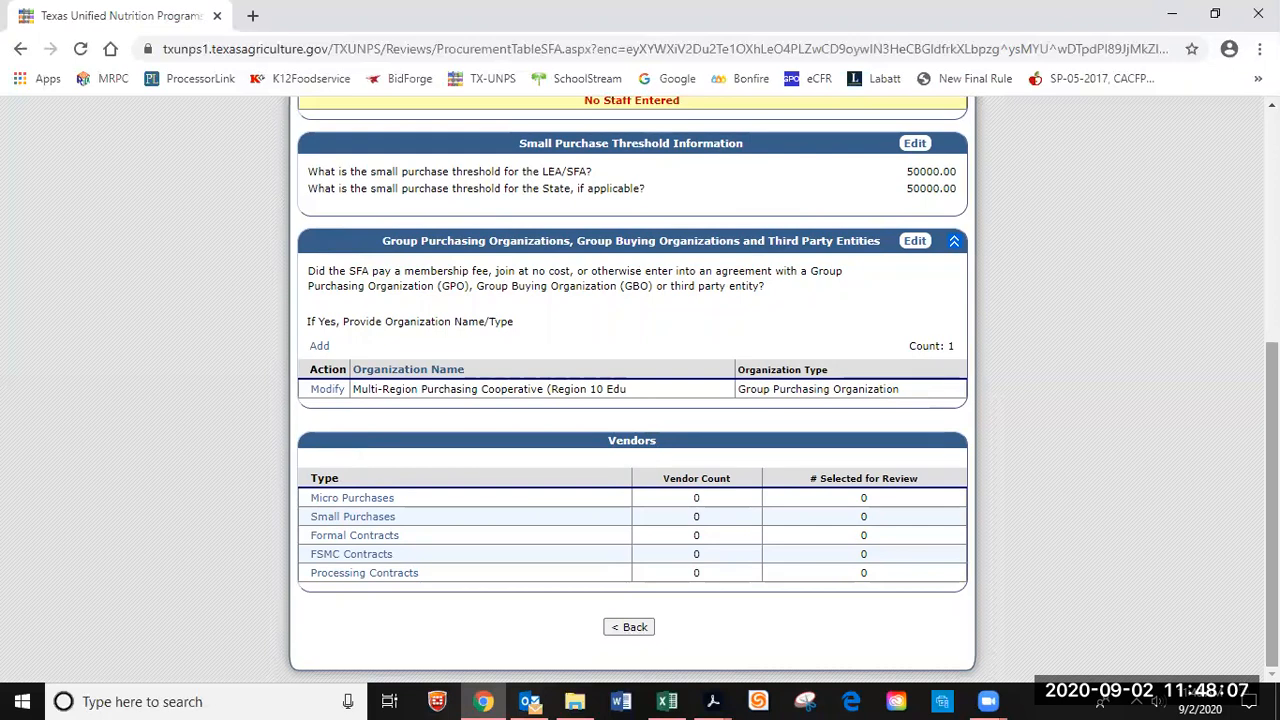
left_click(352, 508)
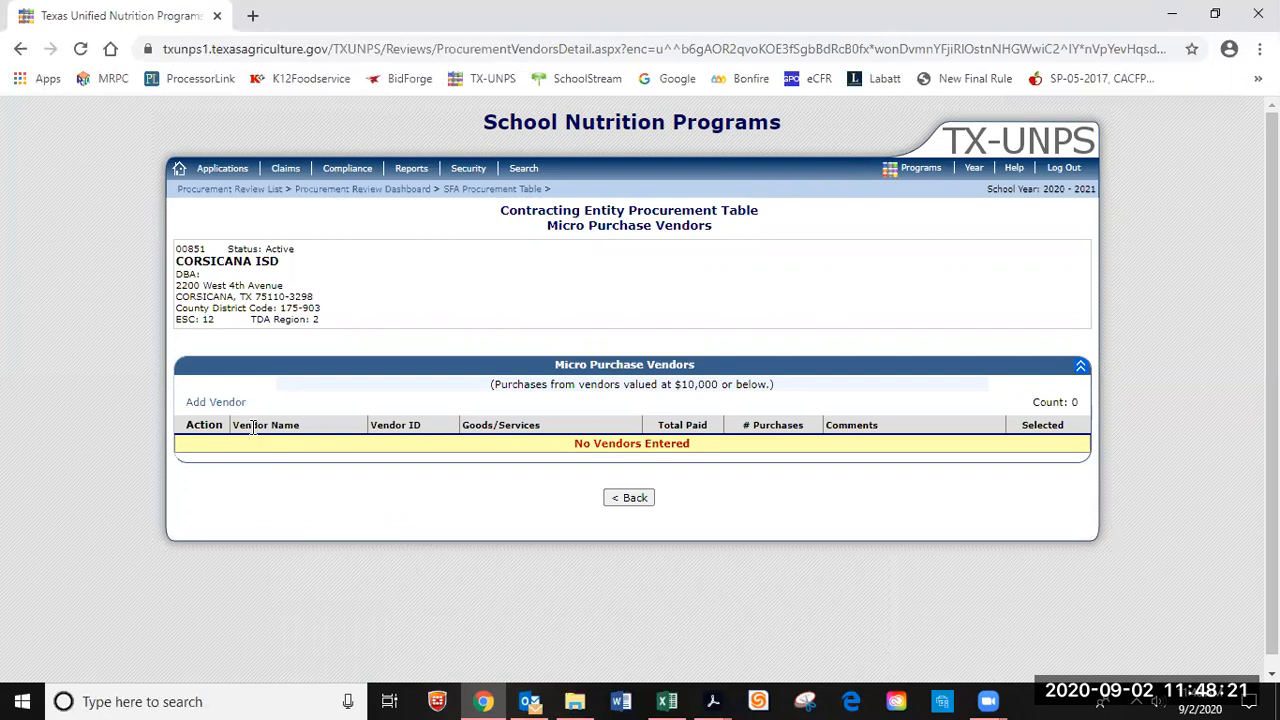
Add a micro purchase vendor named Central Restaurant with its vendor ID.
left_click(203, 404)
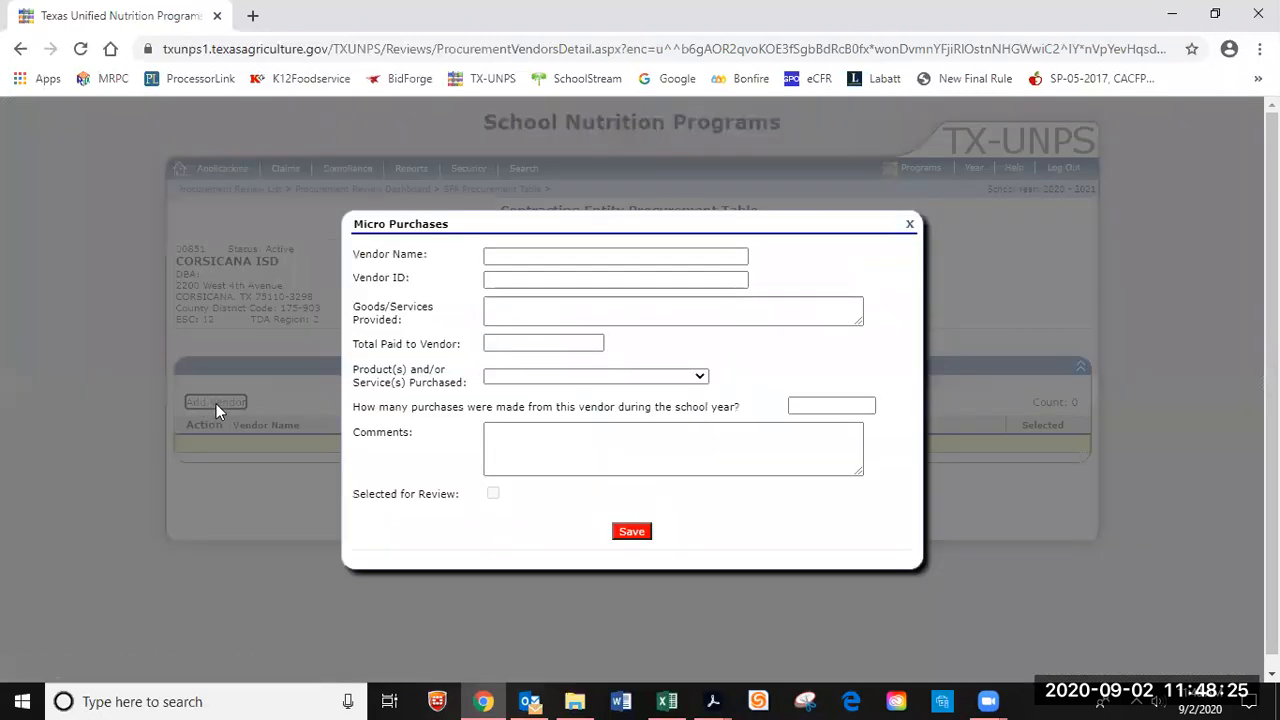
left_click(508, 257)
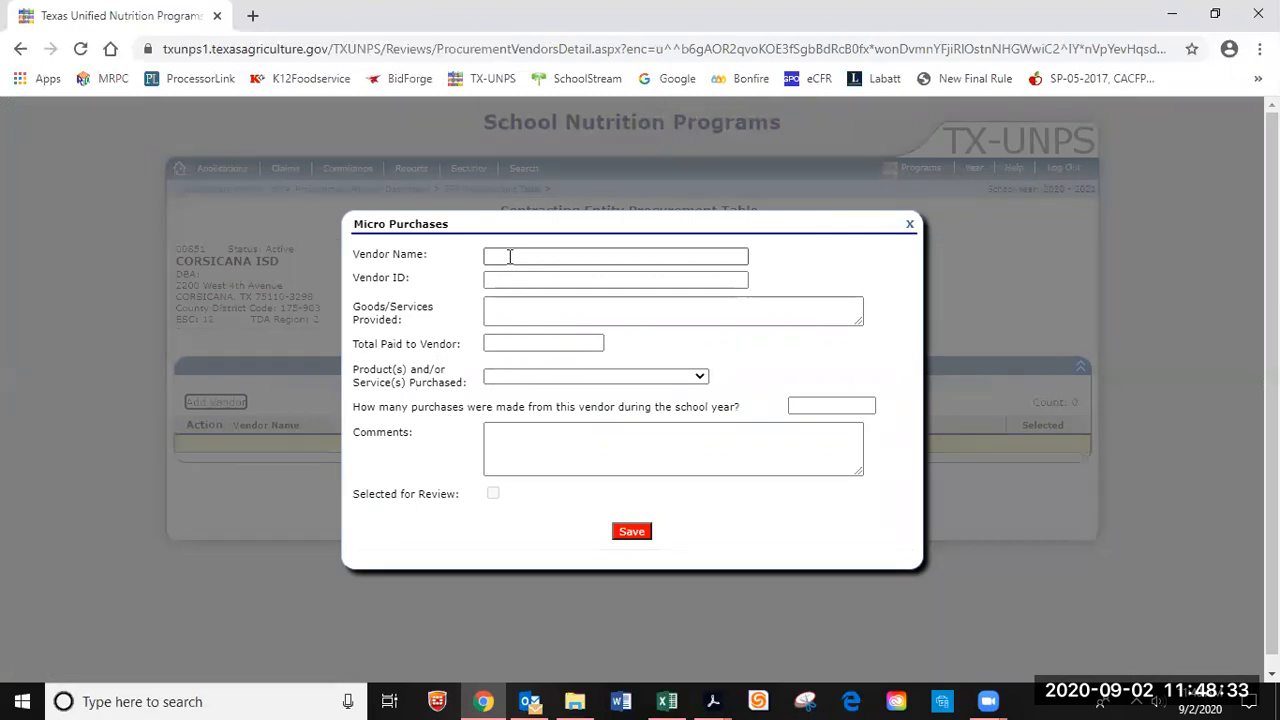
left_click(510, 256)
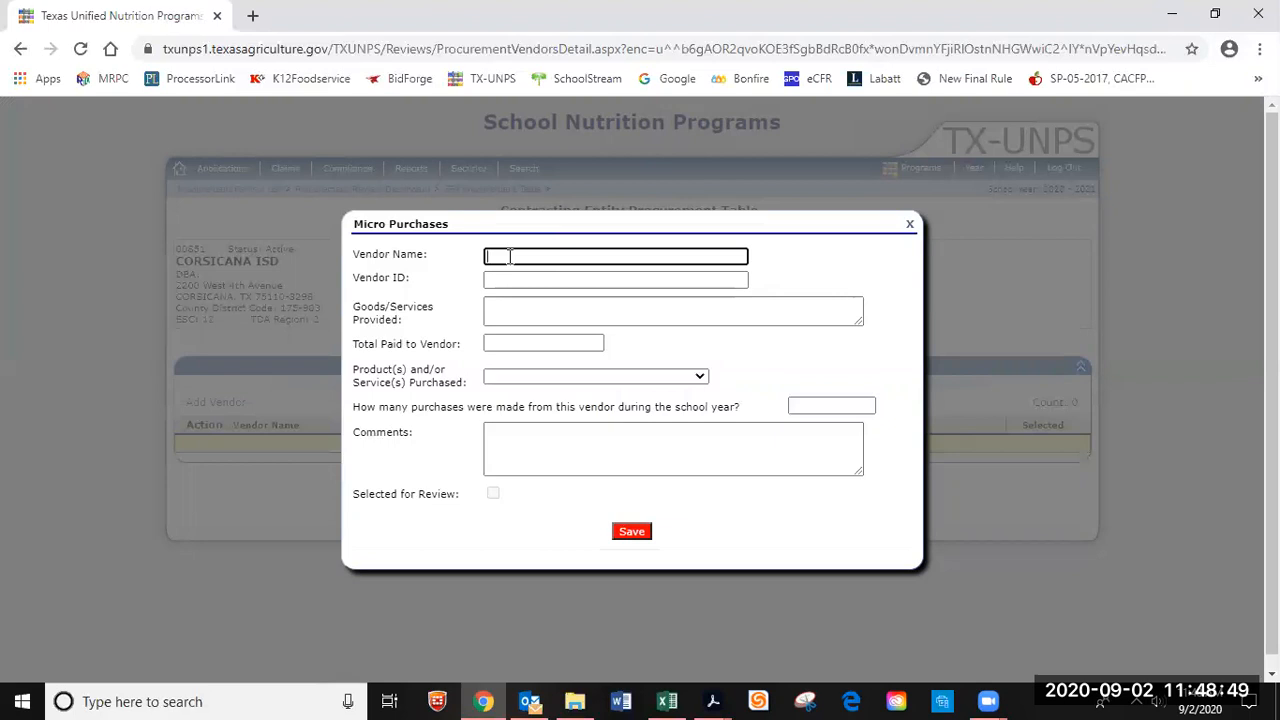
type("Central Restau")
type("rant")
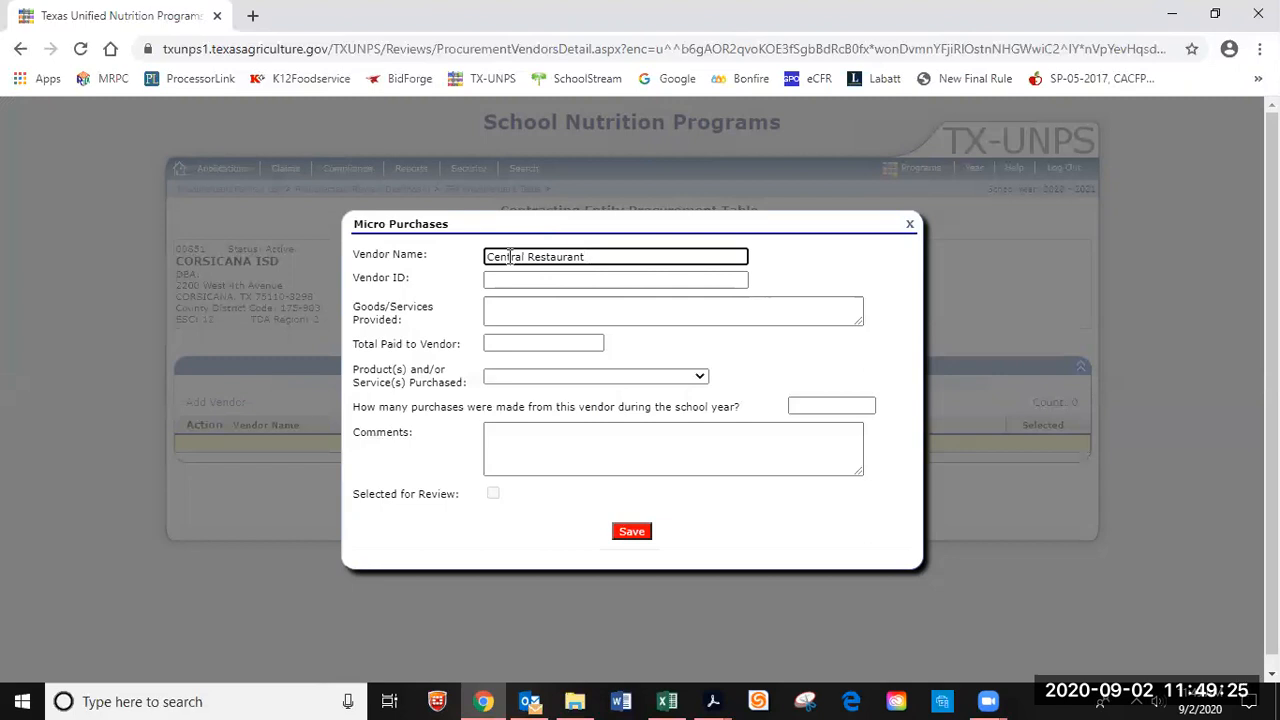
left_click(508, 280)
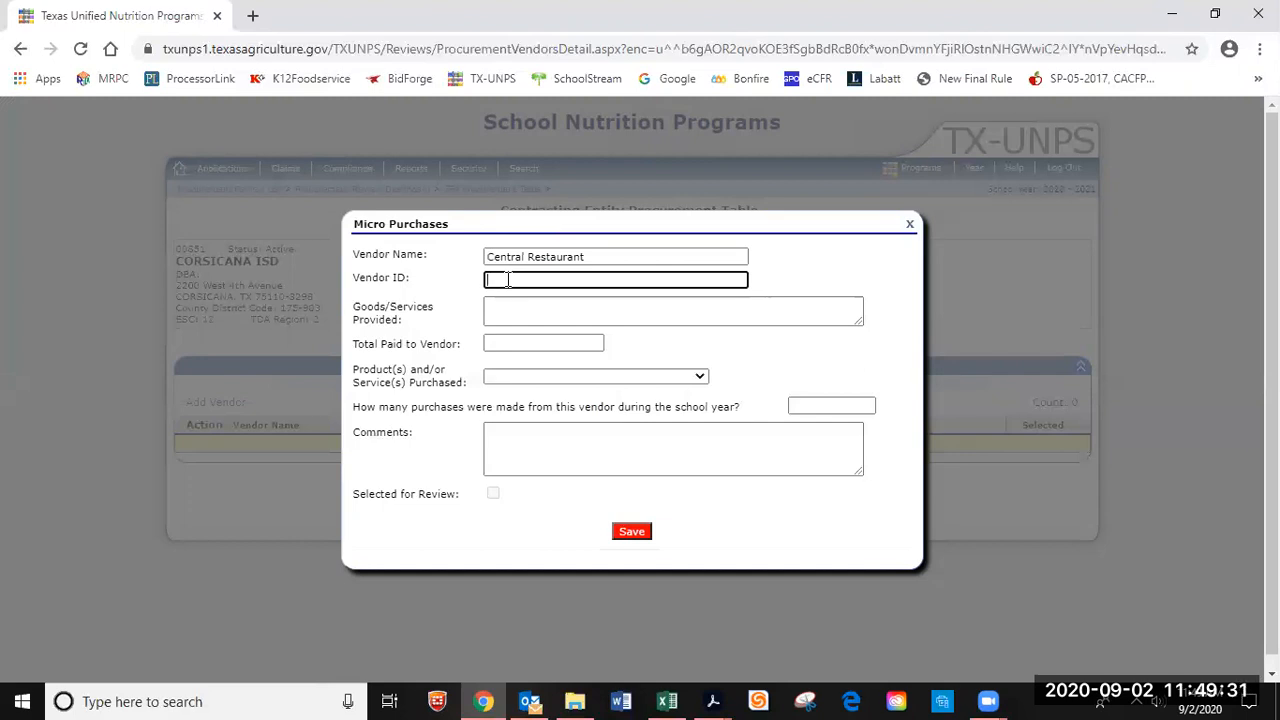
type("88")
type("3")
type("38")
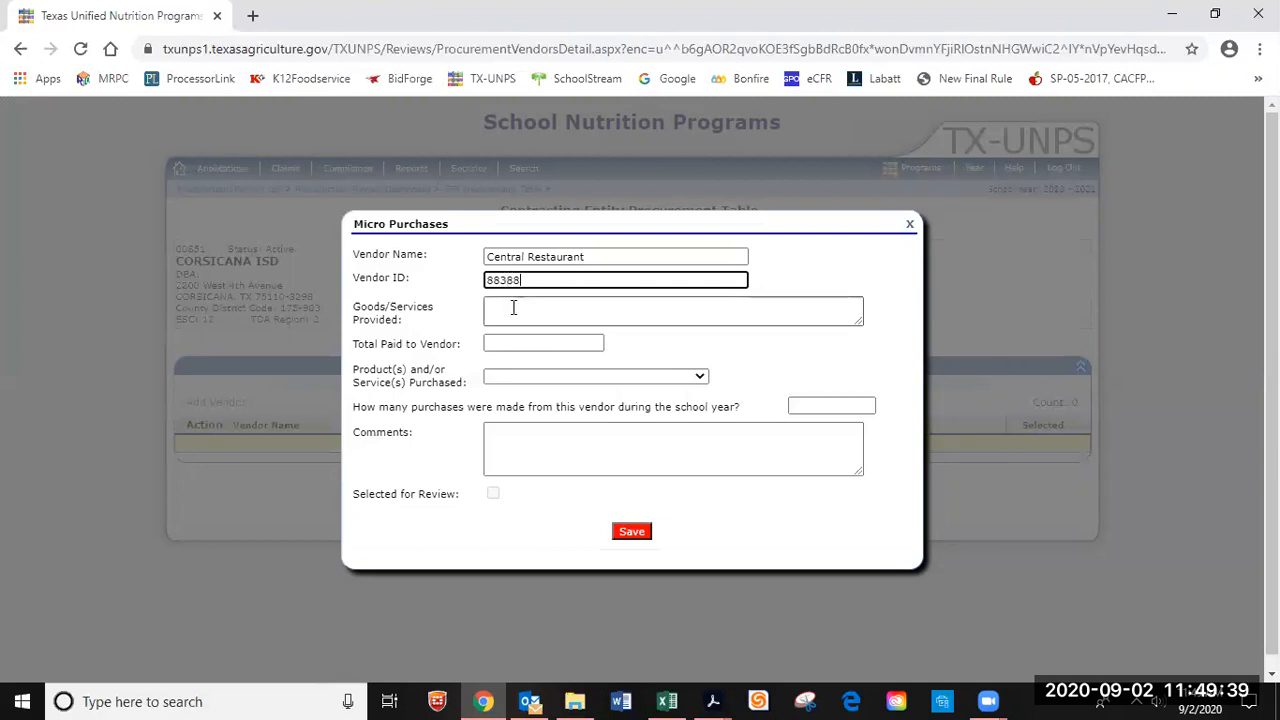
Enter Small Equipment as goods/services and 2210.46 as the total paid.
left_click(513, 313)
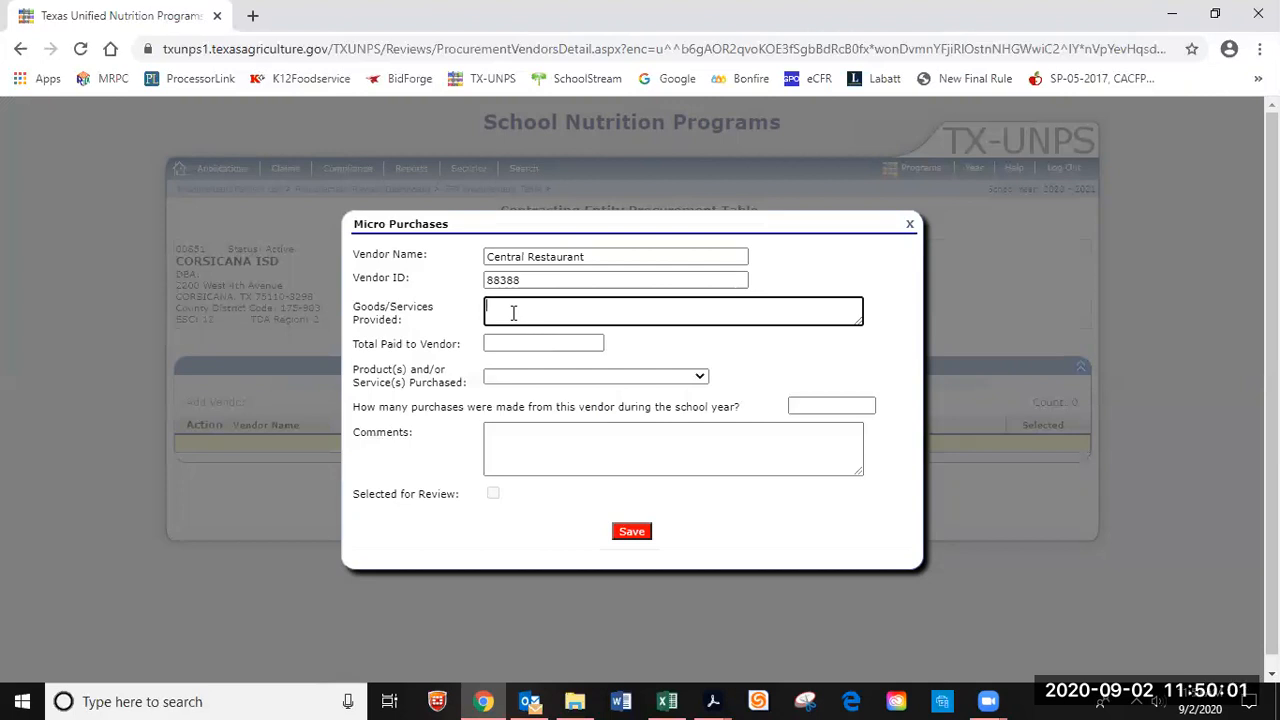
type("Small Equipment")
left_click(517, 342)
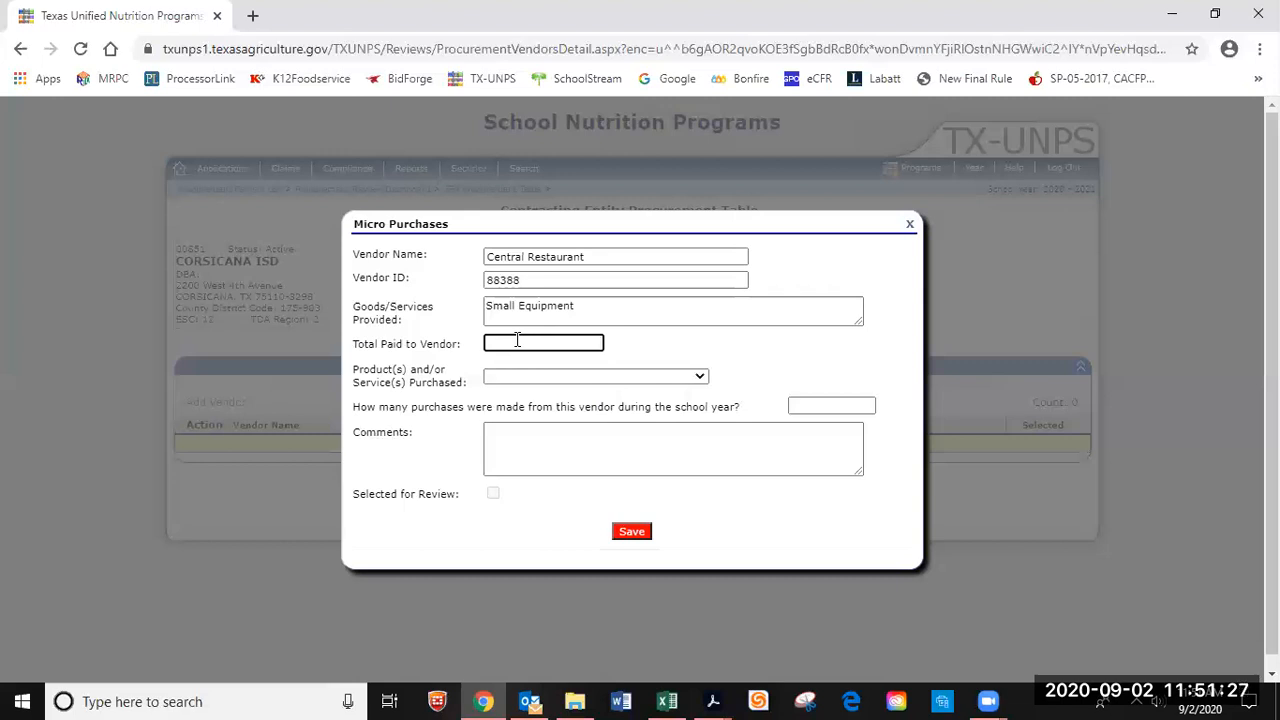
type("2210.46")
left_click(700, 378)
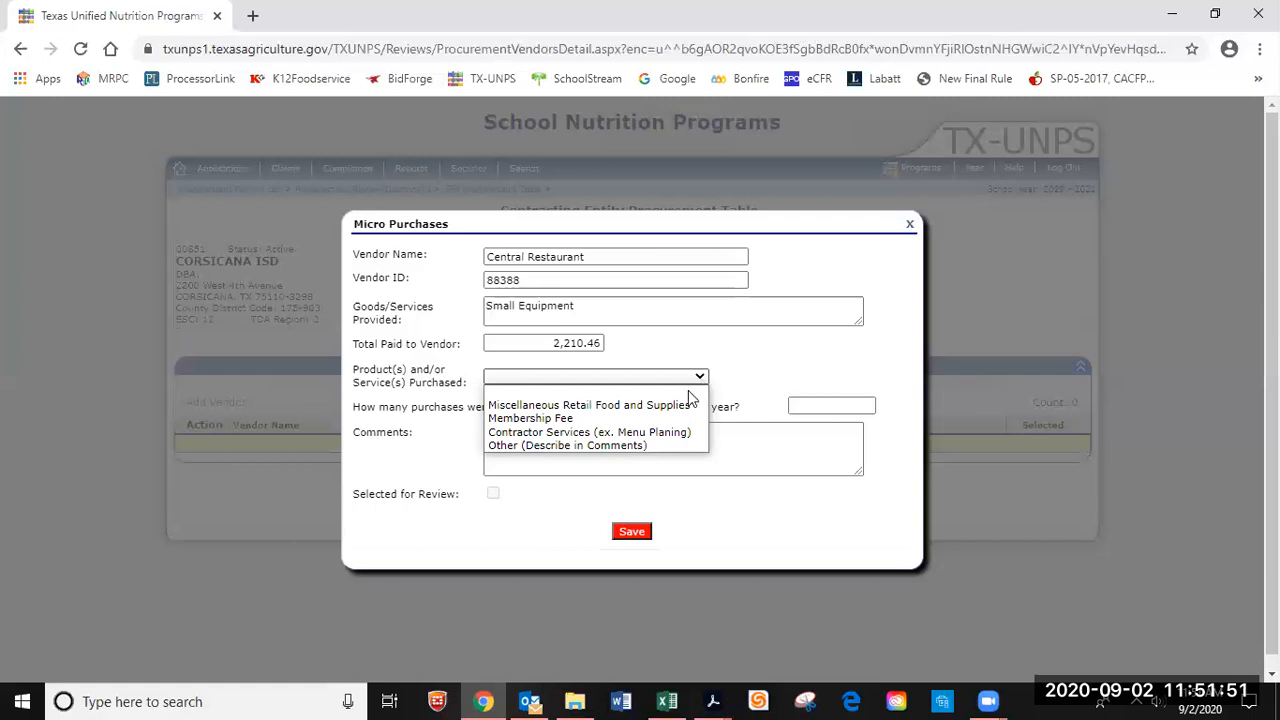
Choose Miscellaneous Retail Food and Supplies, enter 8 purchases, and save Central Restaurant.
left_click(684, 407)
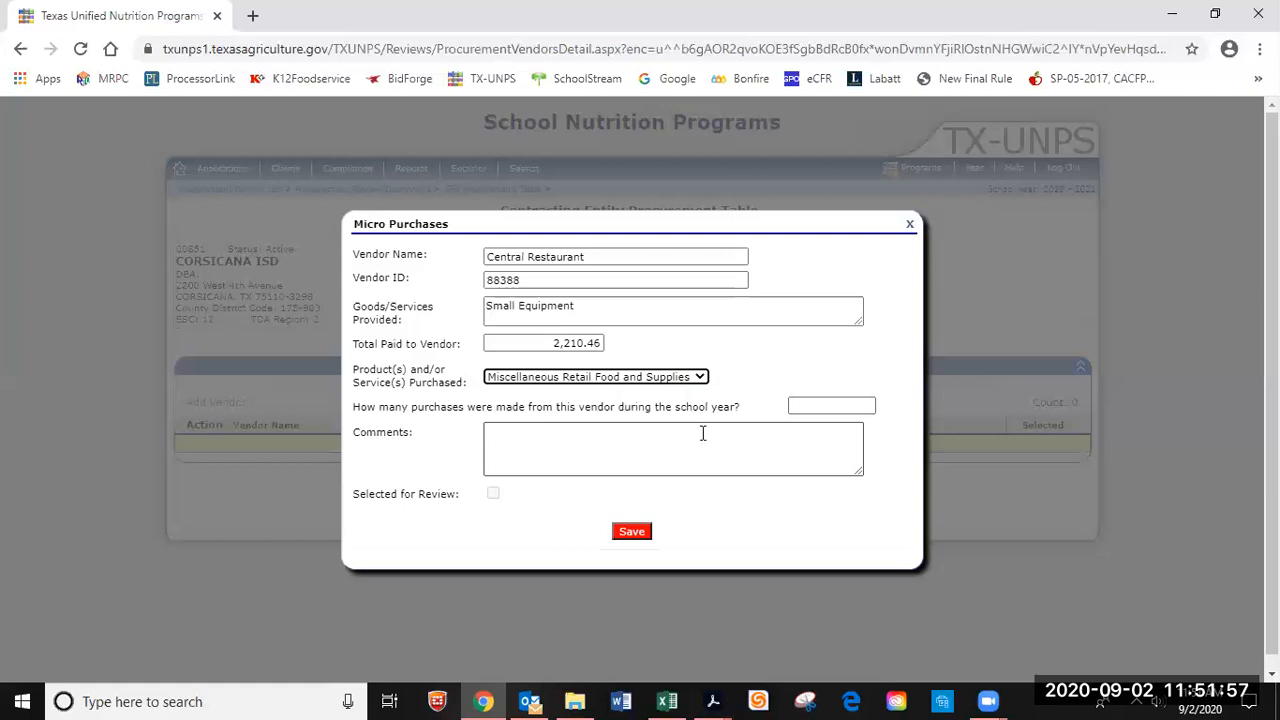
left_click(855, 405)
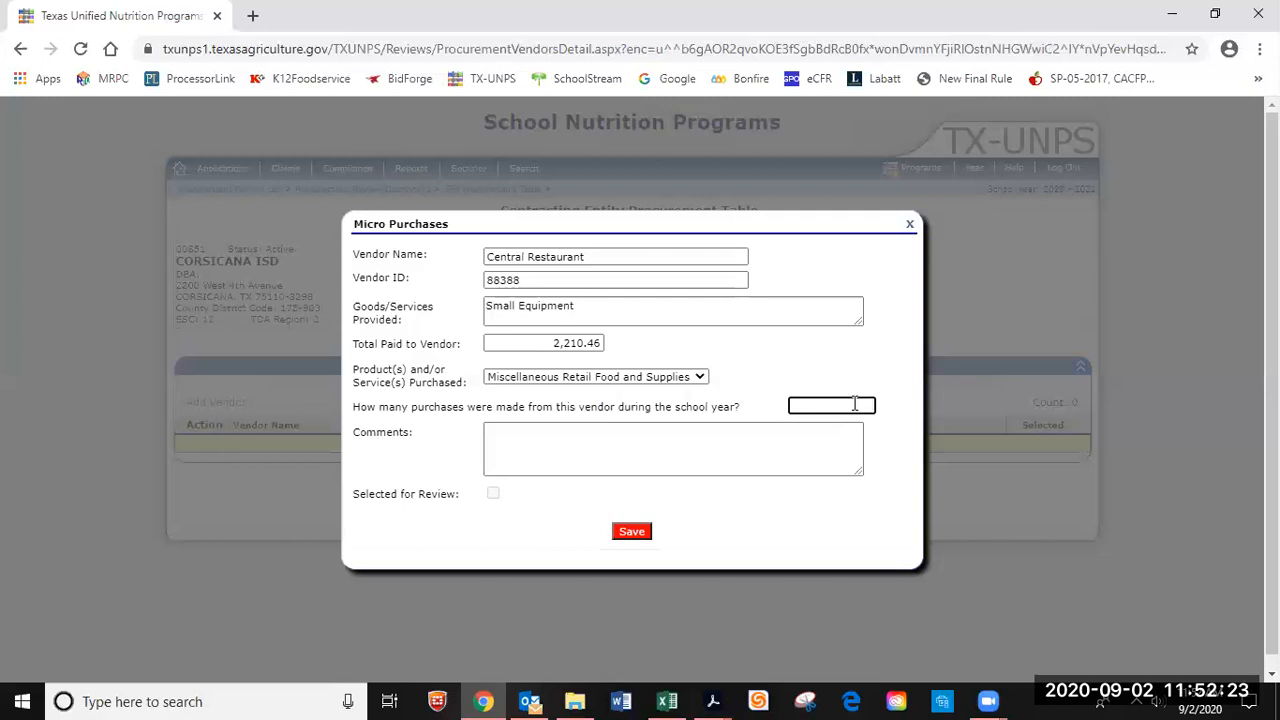
type("8")
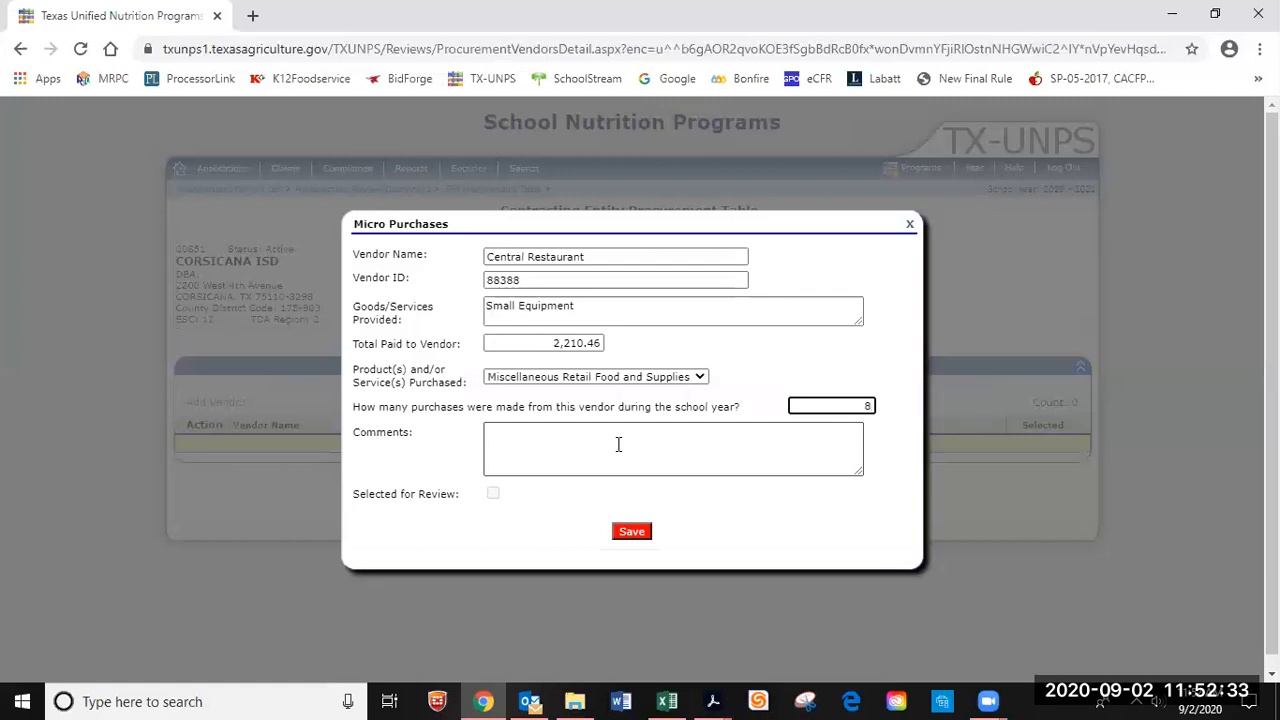
left_click(636, 533)
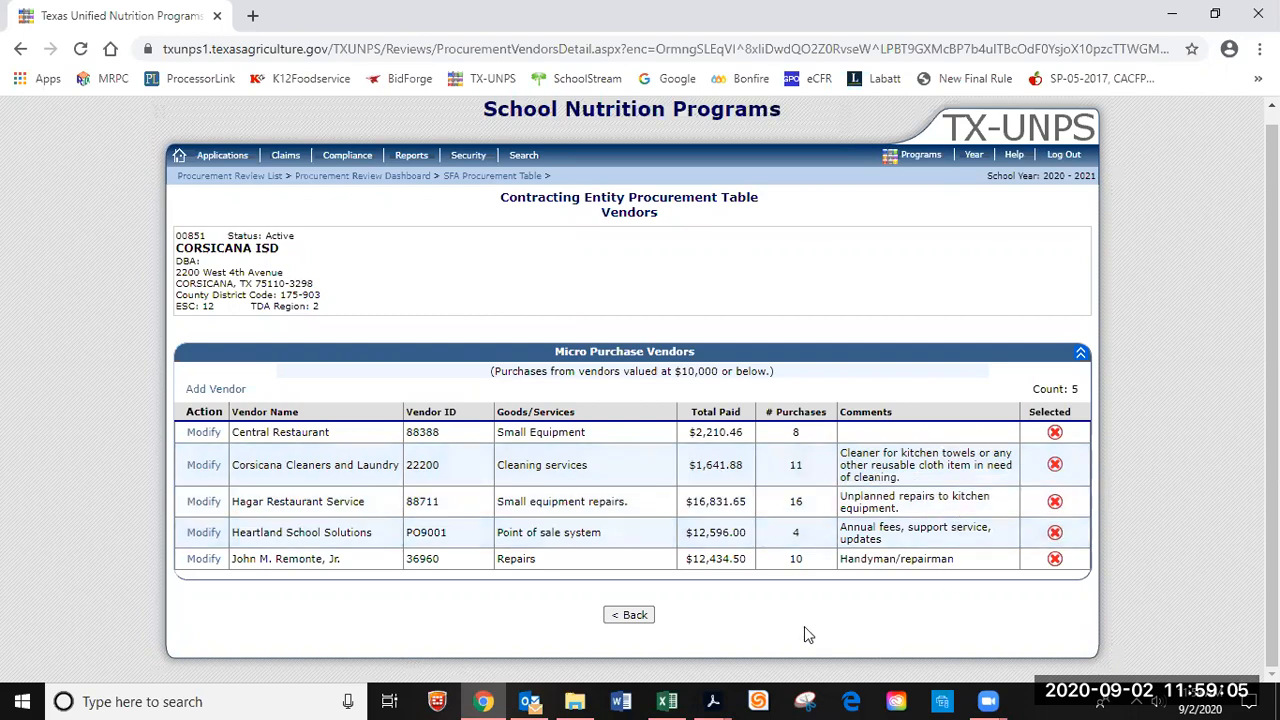
Return to the procurement summary and open the Small Purchases vendor list.
left_click(641, 616)
scroll(763, 568, "down", 4)
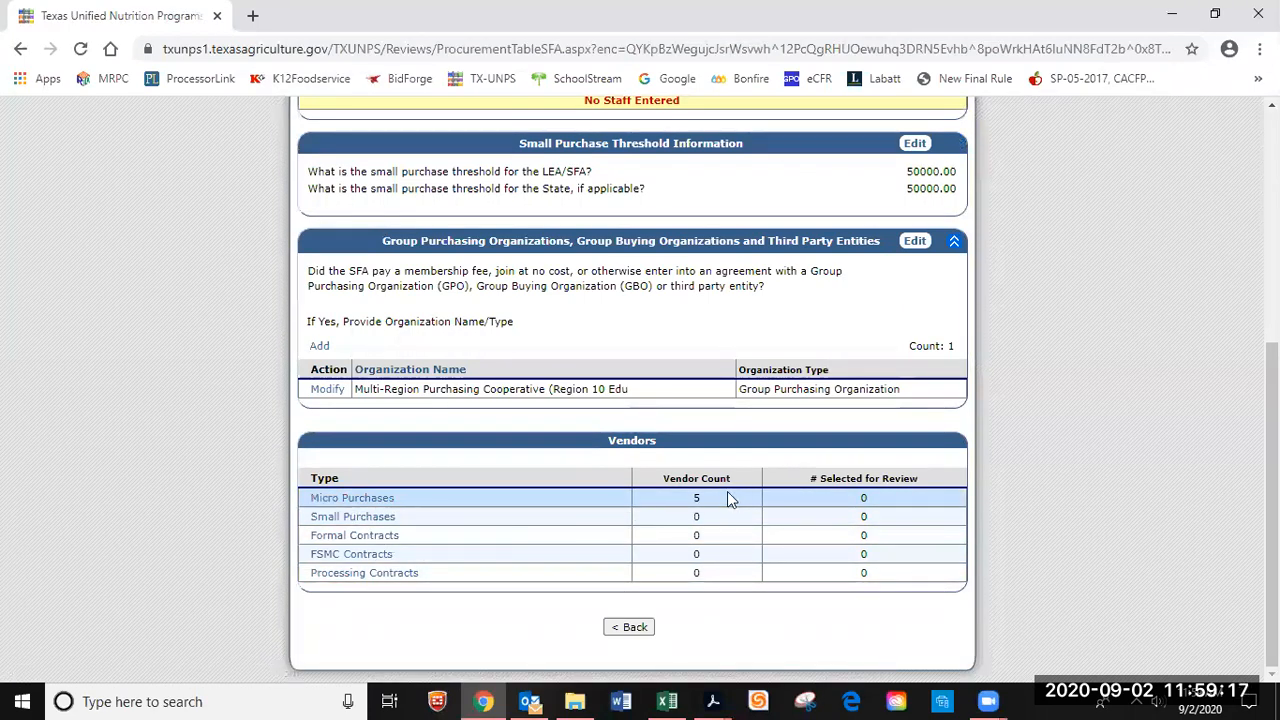
left_click(388, 518)
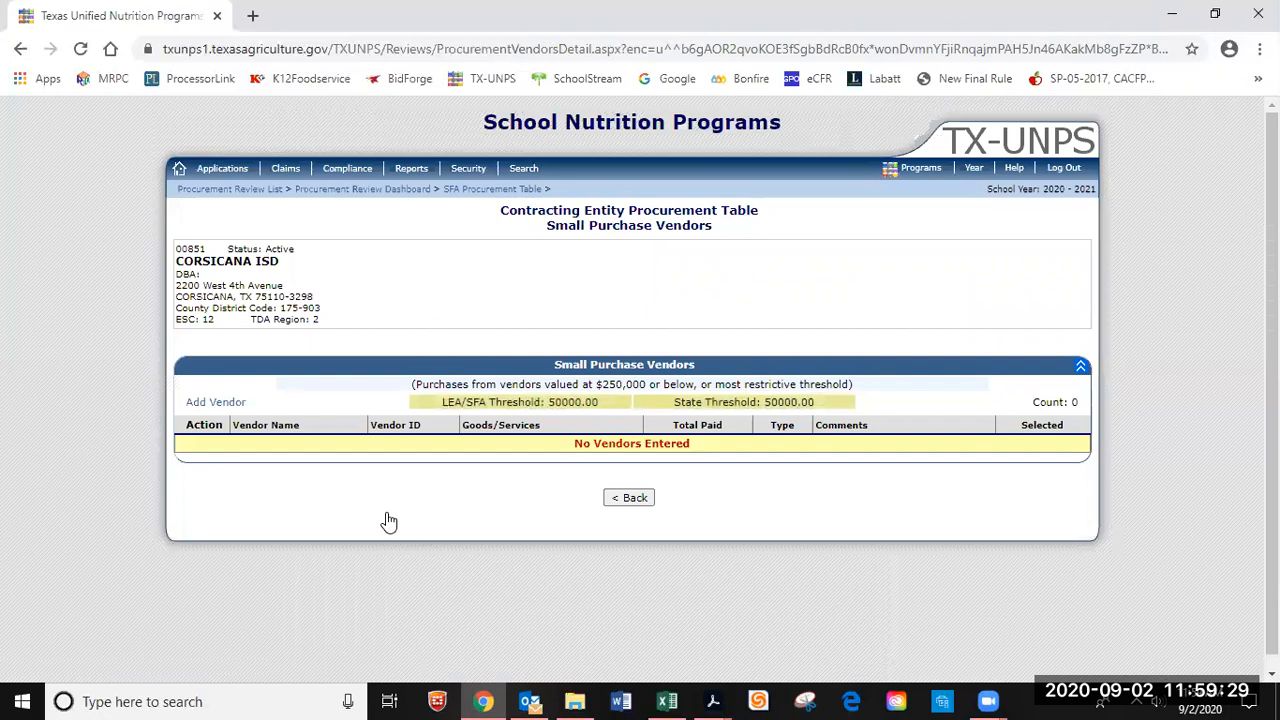
Add a small purchase vendor named Empire Paper with its vendor ID.
left_click(228, 402)
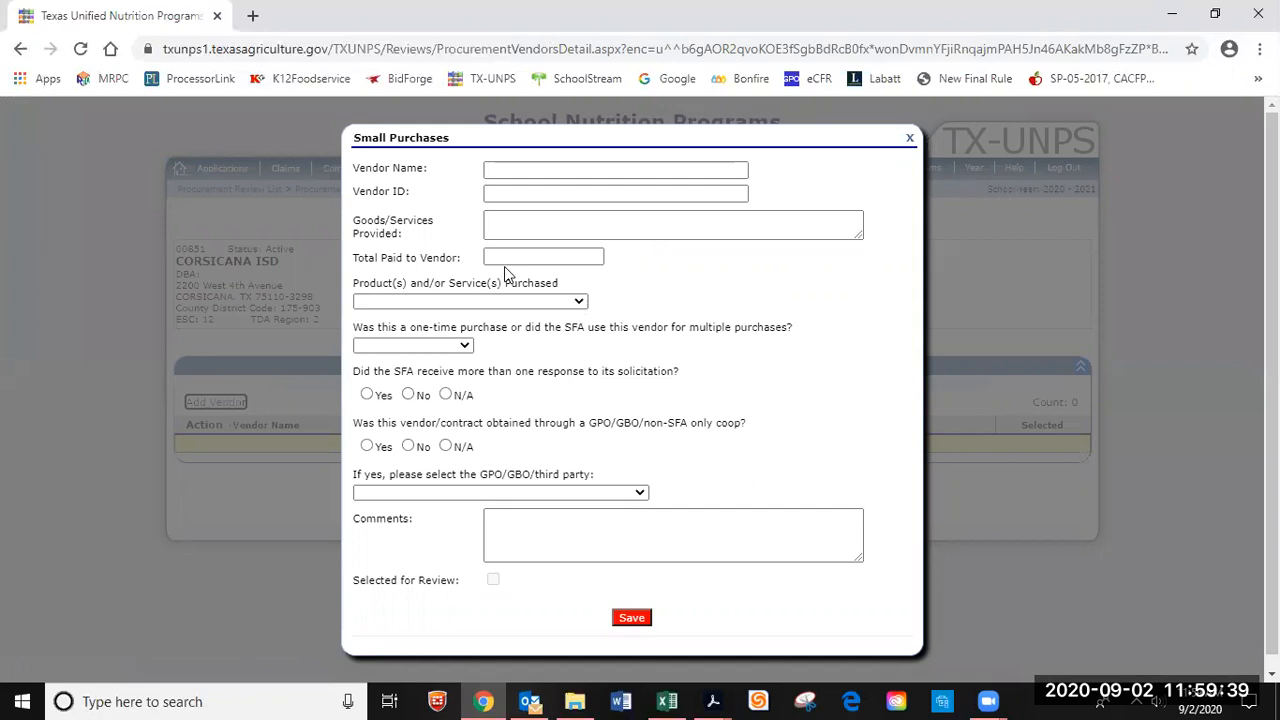
left_click(520, 167)
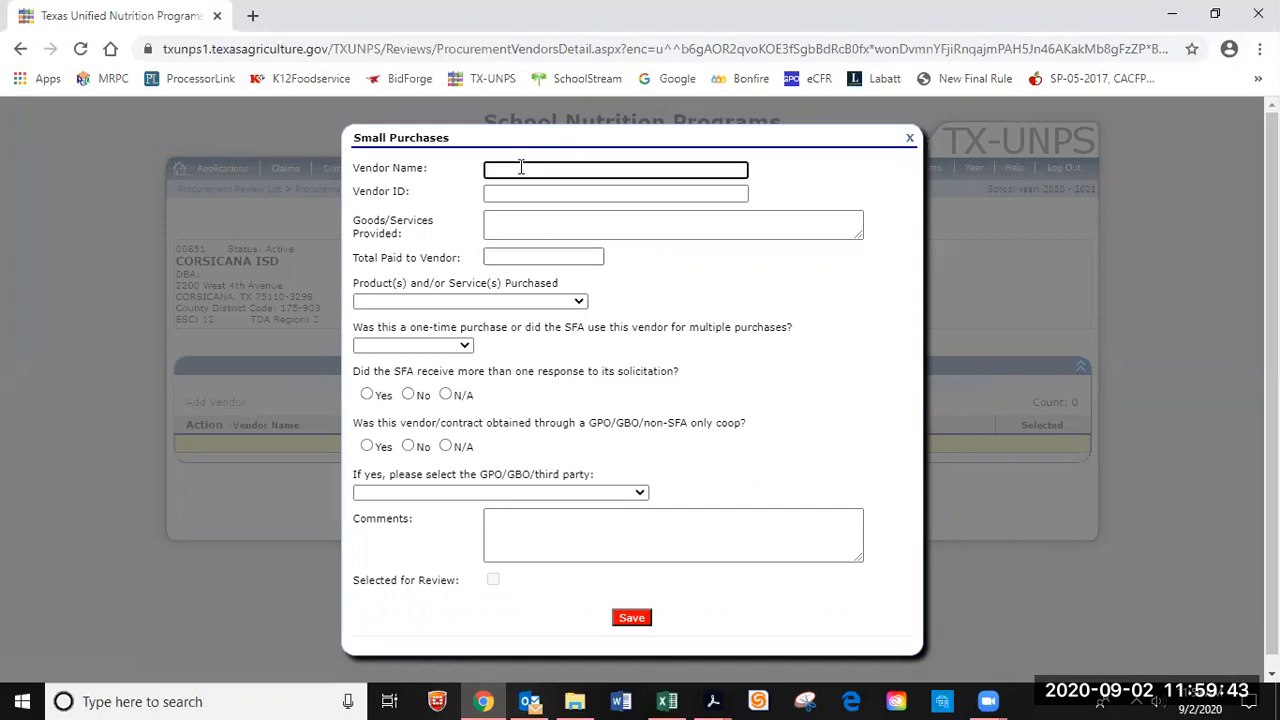
type("Empire Paper")
left_click(511, 193)
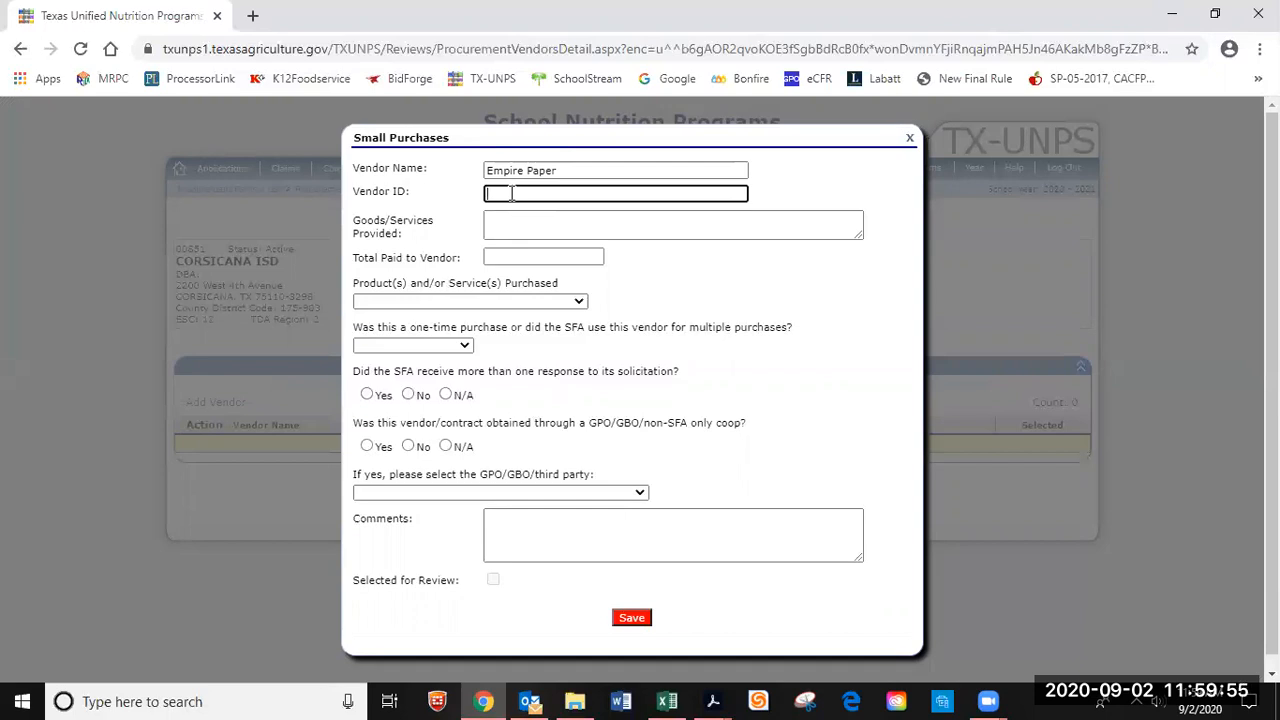
type("8940")
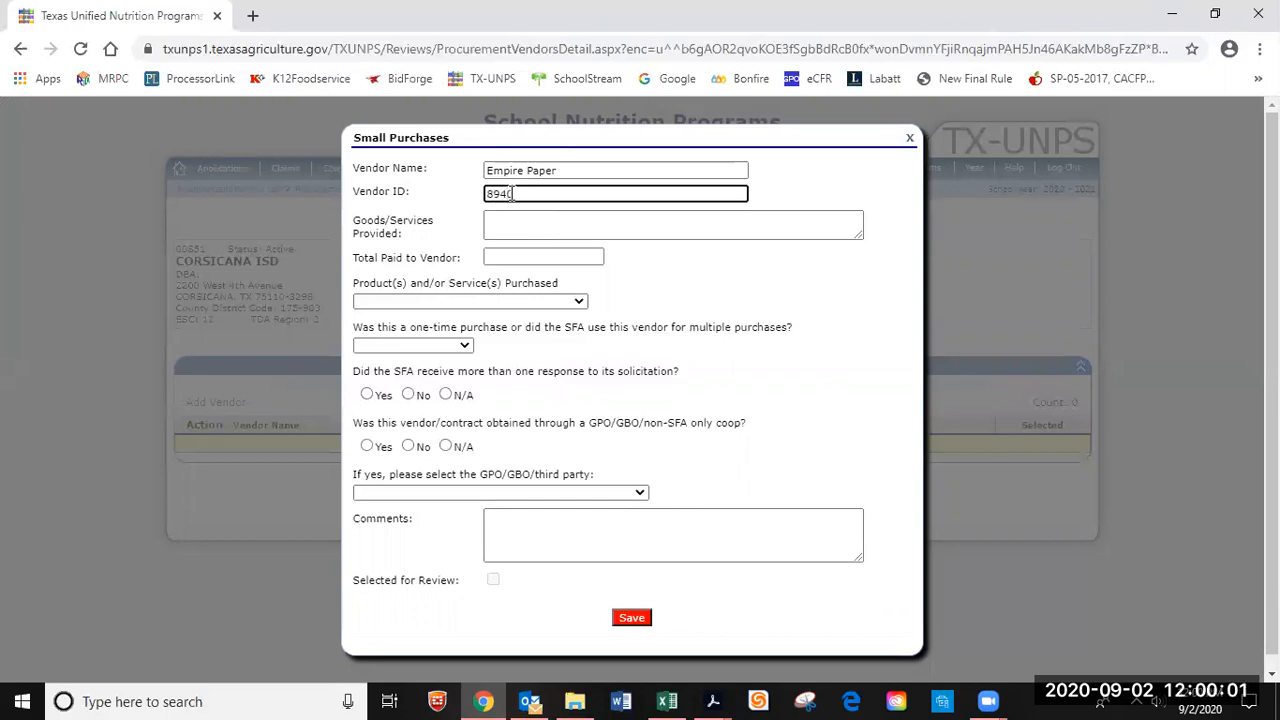
type("6")
Enter Chemicals/Paper goods, correcting the typo, and 10986.23 as the total paid.
left_click(530, 228)
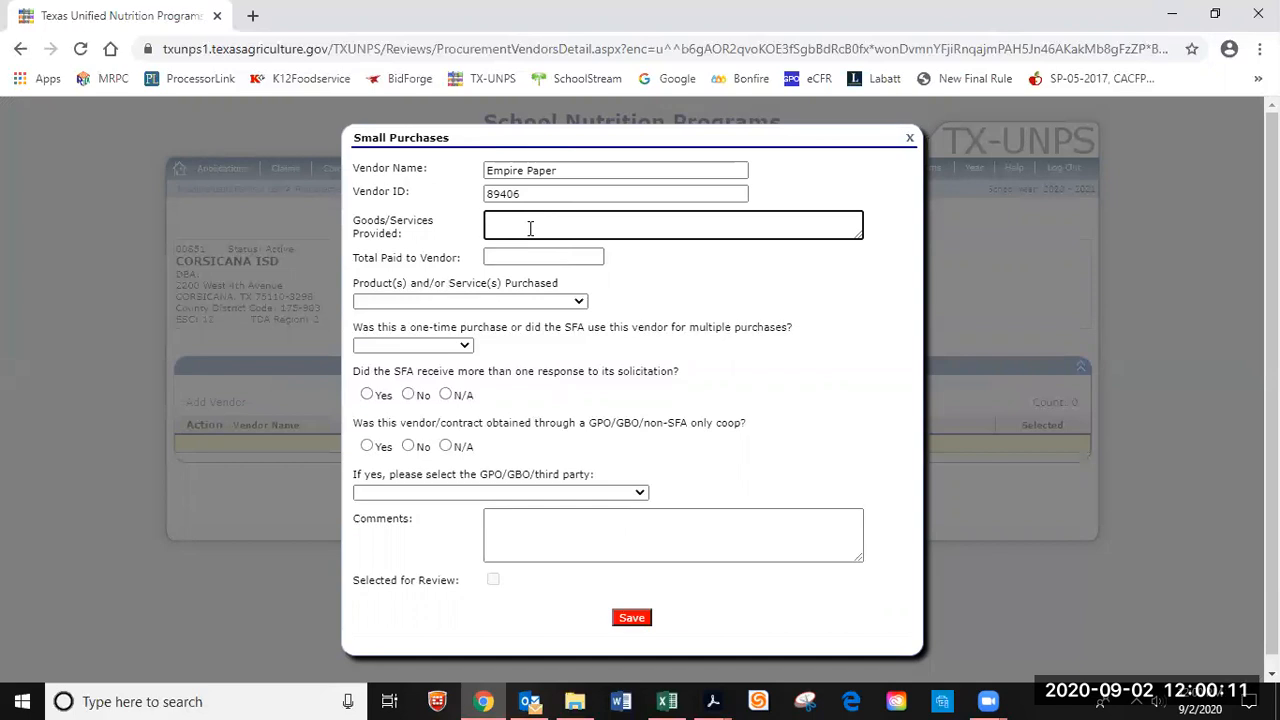
type("Chem")
type("cia")
type("ls")
type("/")
type("Paper")
type(" goods")
left_click(525, 219)
key("BackSpace")
key("BackSpace")
type("ic")
left_click(572, 257)
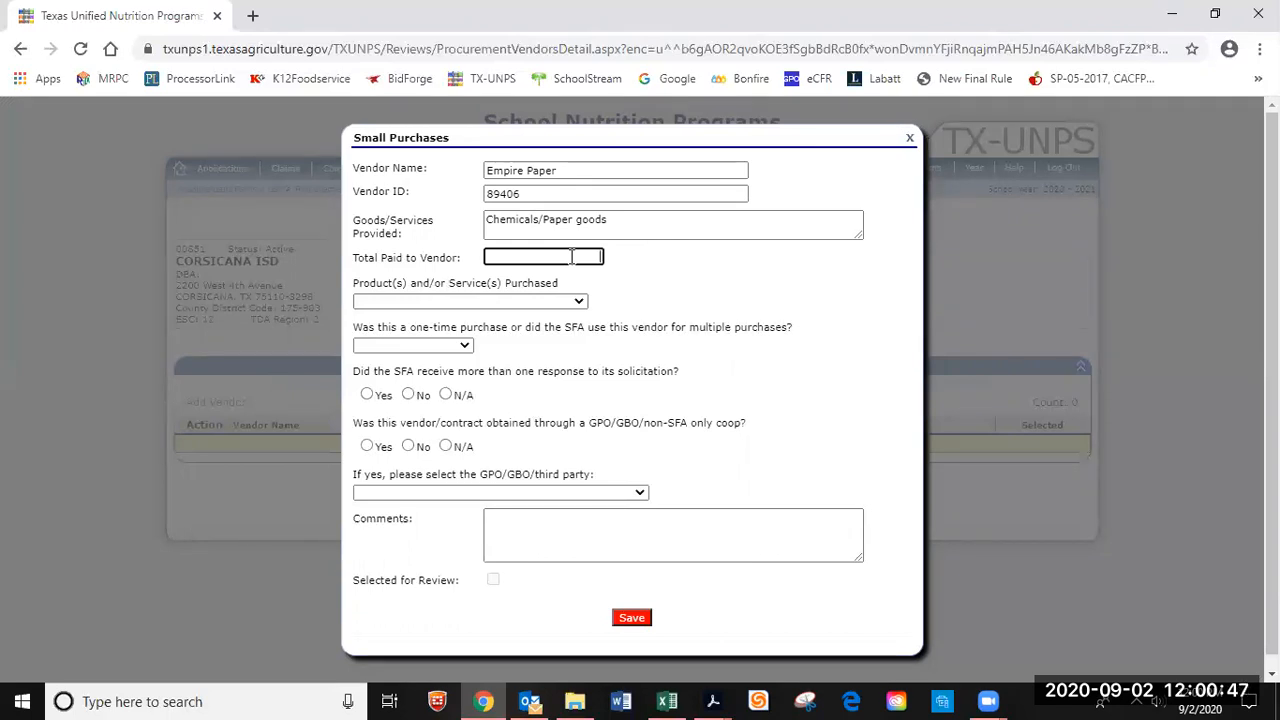
type("10986.23")
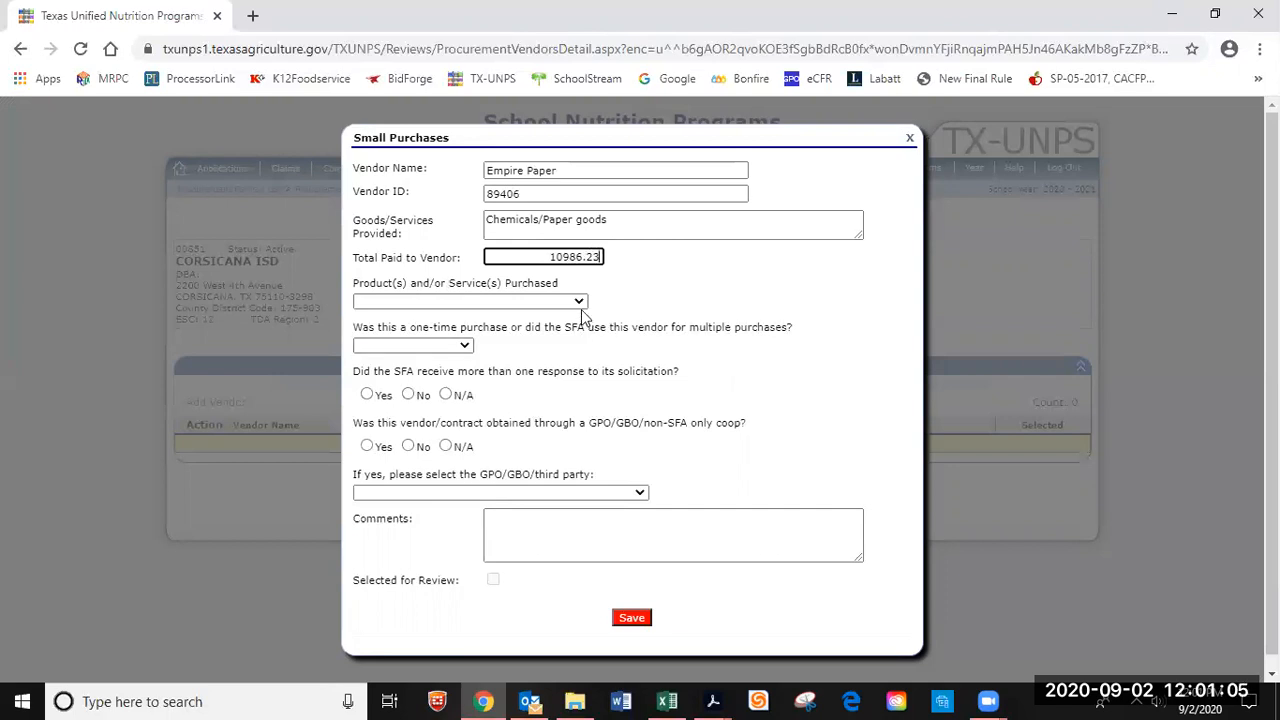
Set type Other (Describe in Comments), Multiple purchases, and Yes to multiple solicitation responses.
left_click(578, 302)
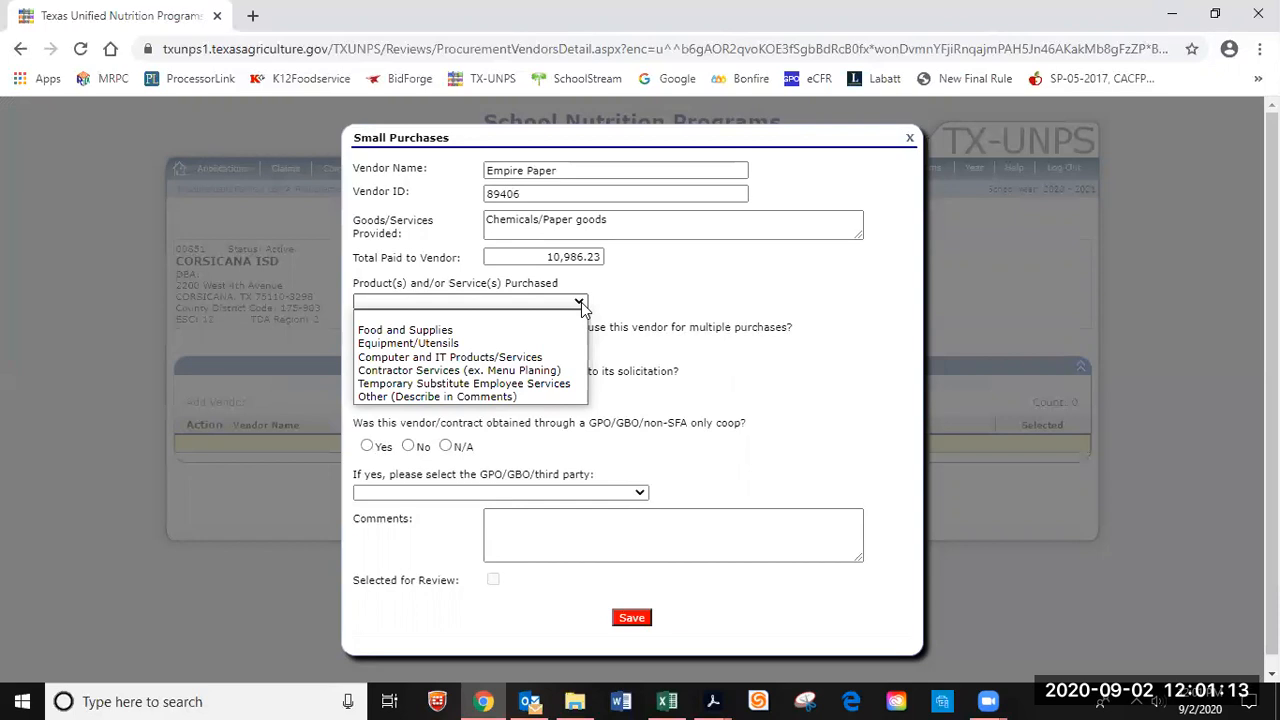
left_click(463, 397)
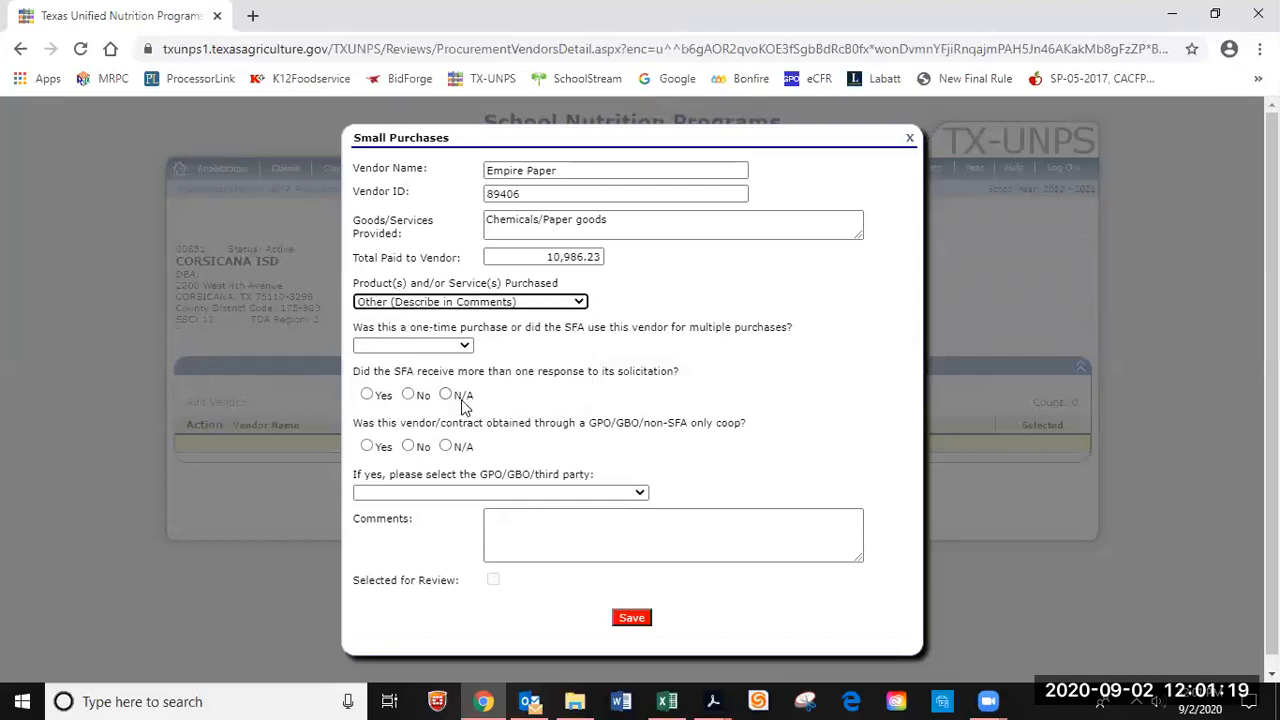
left_click(464, 346)
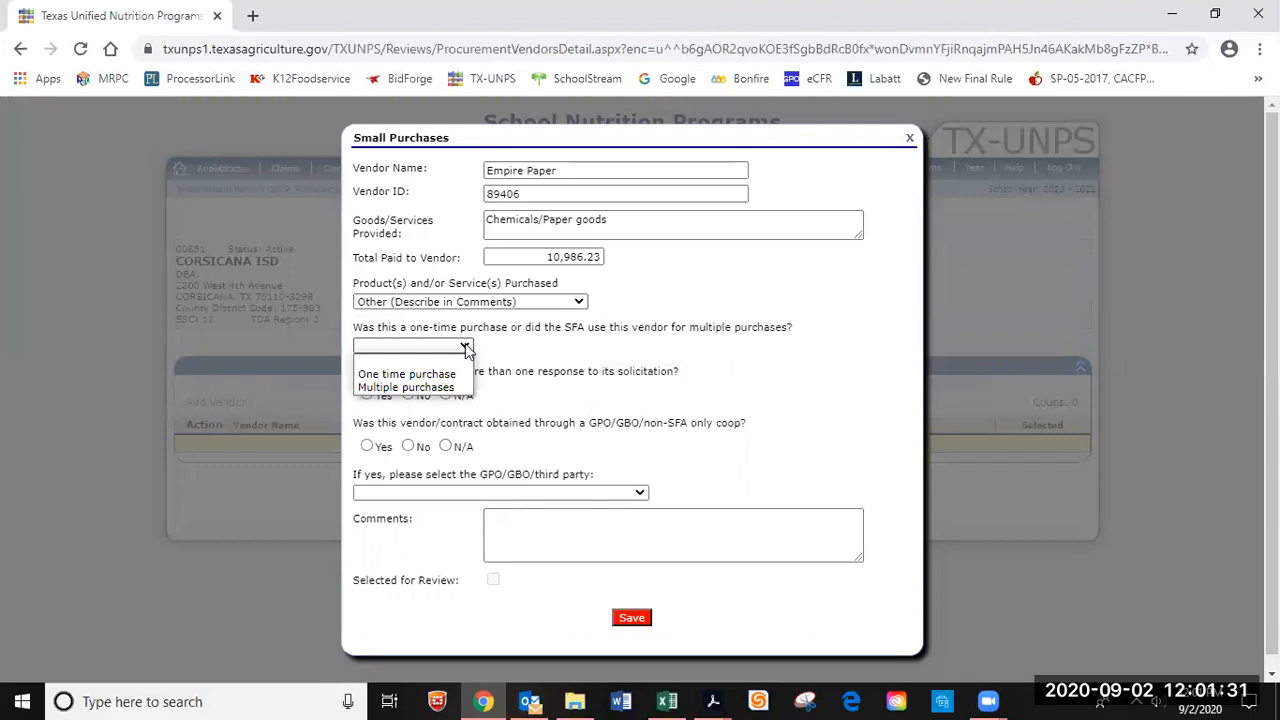
left_click(426, 390)
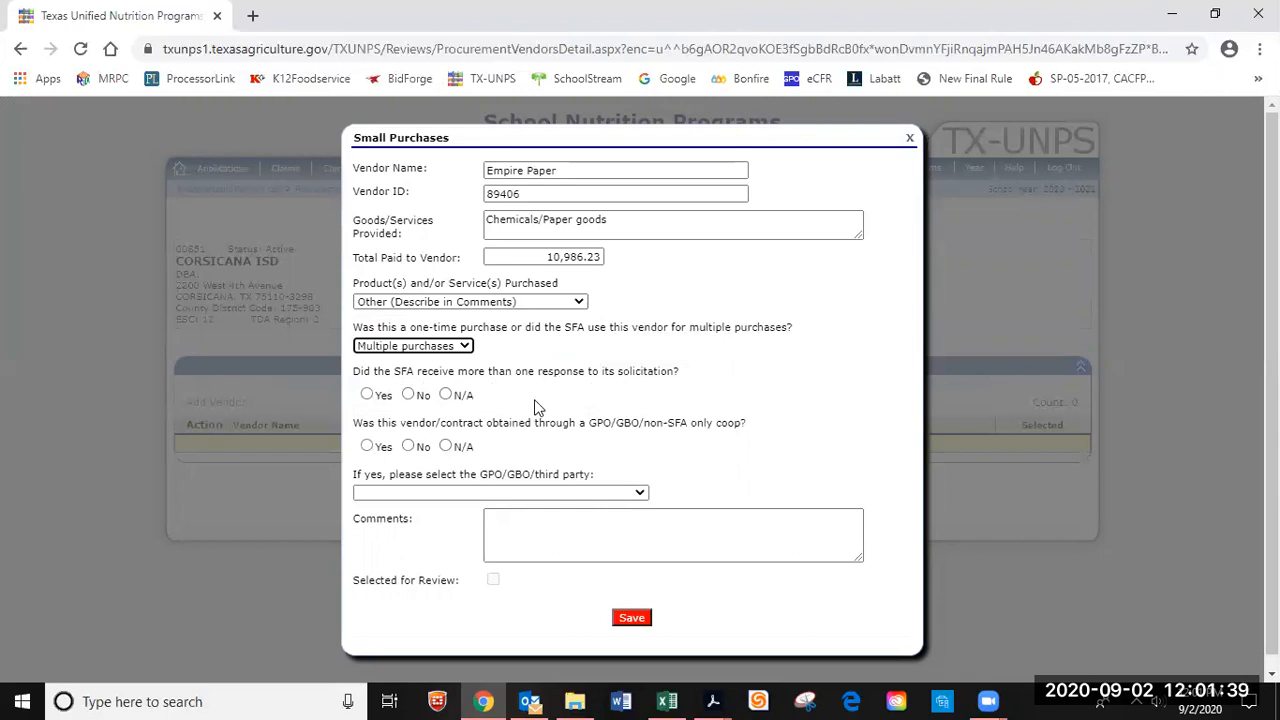
left_click(367, 395)
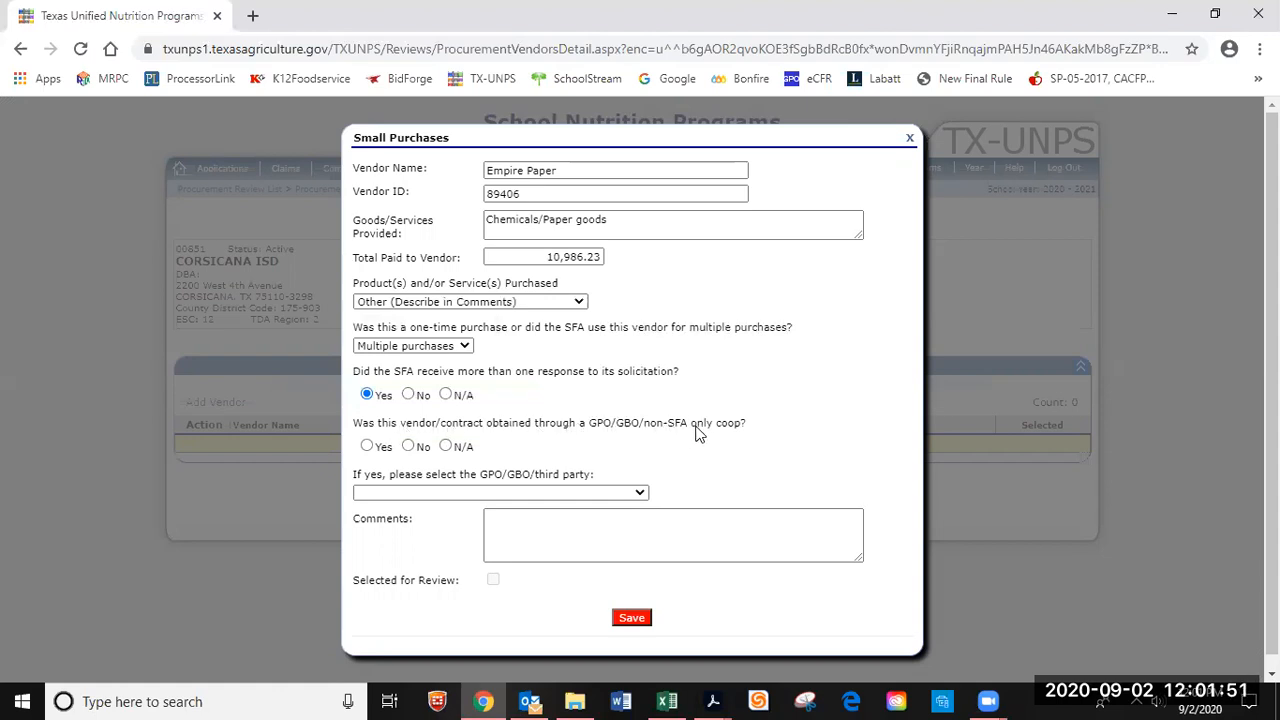
Answer No to the GPO/GBO coop question, leaving the third-party choice blank.
left_click(409, 447)
left_click(640, 494)
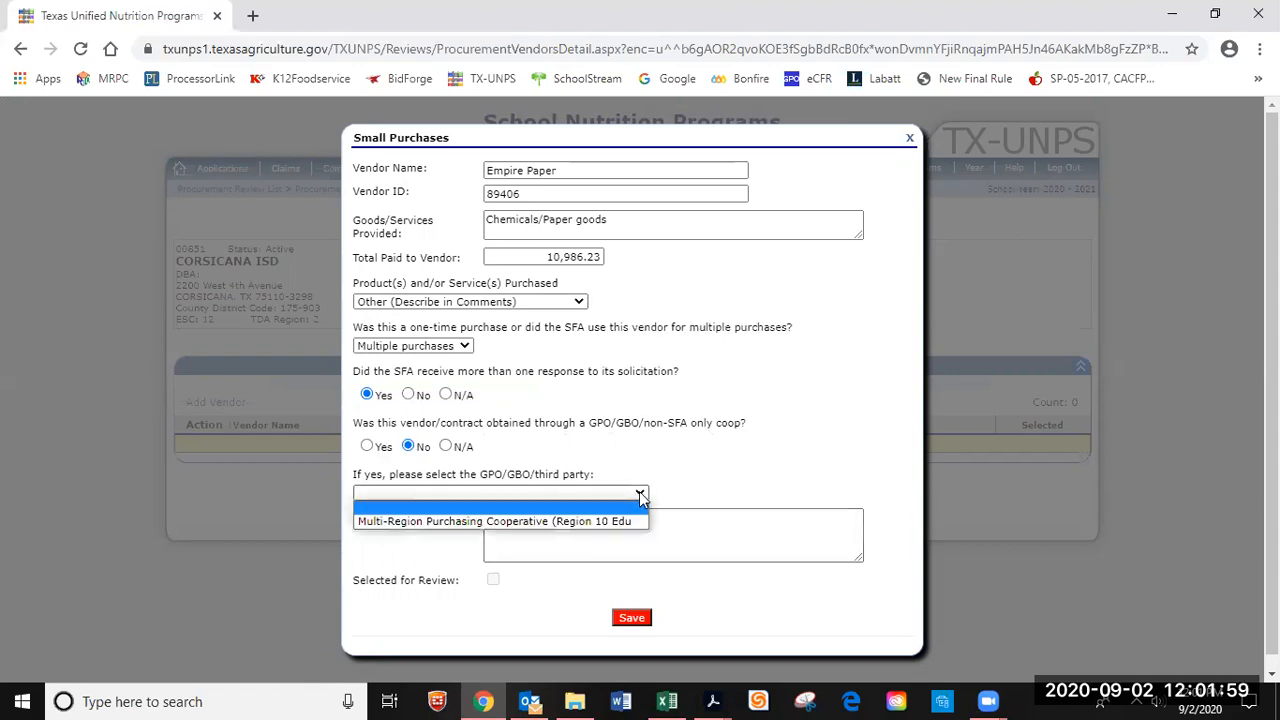
left_click(640, 494)
left_click(491, 531)
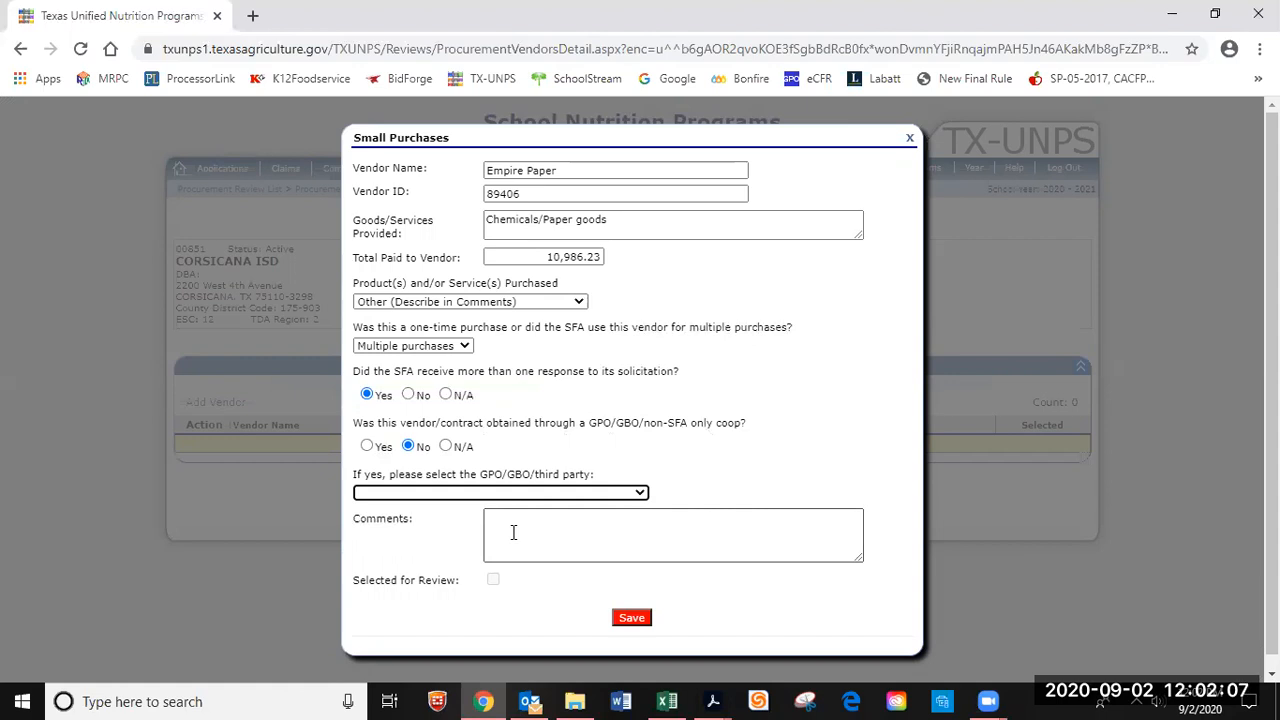
Enter 'Chemicals and paper products' as the Empire Paper purchase comment, correcting the typo.
left_click(513, 532)
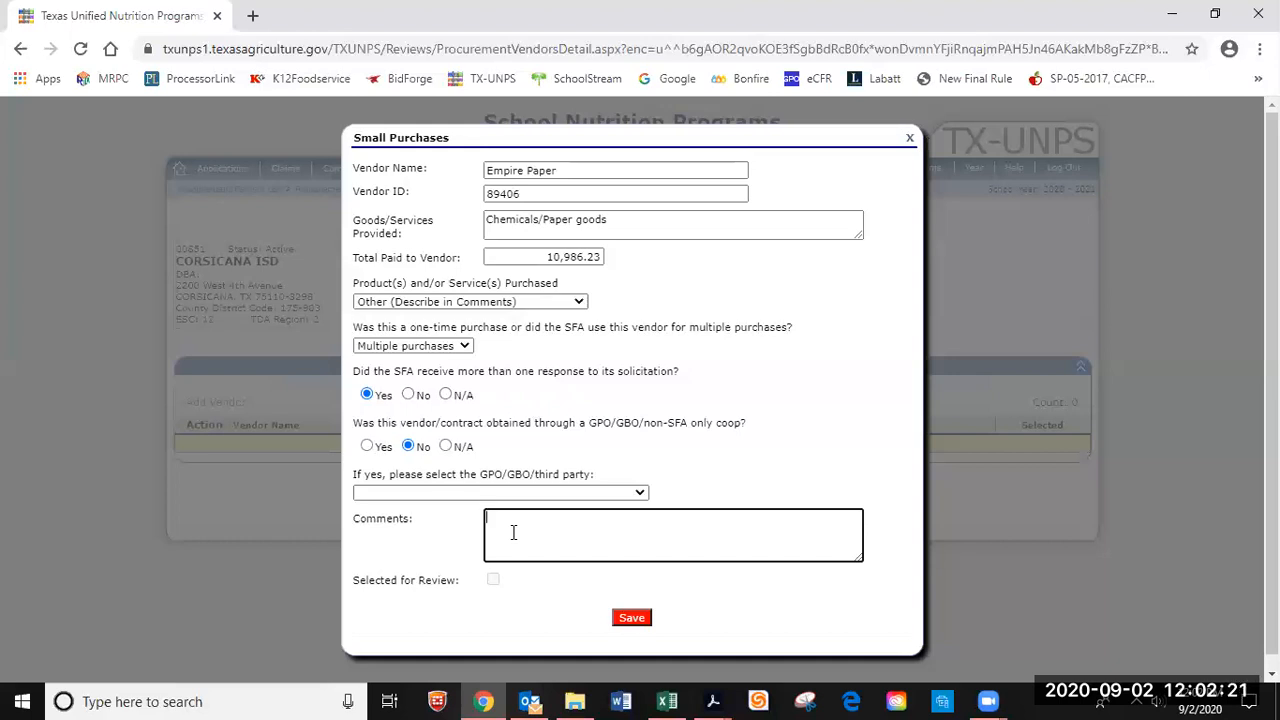
type("Chemicals and paper produ")
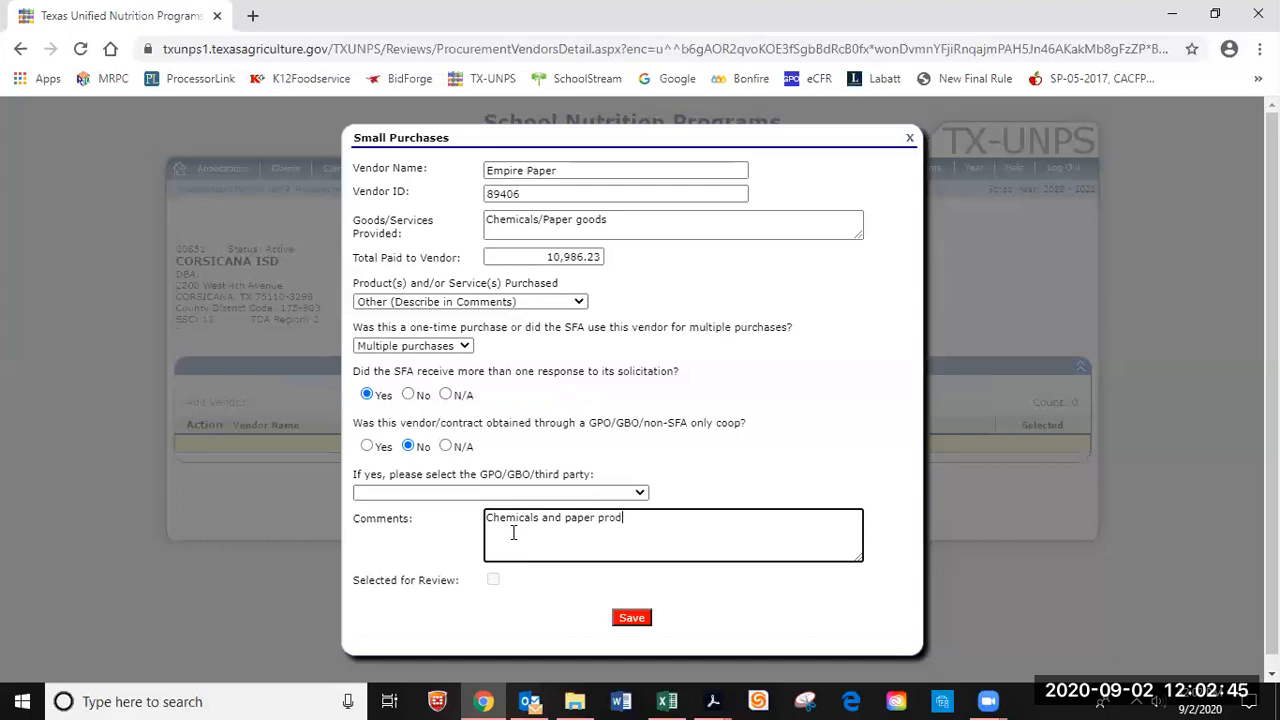
type("cts")
Save the Empire Paper small purchase into the Small Purchase Vendors table.
left_click(636, 621)
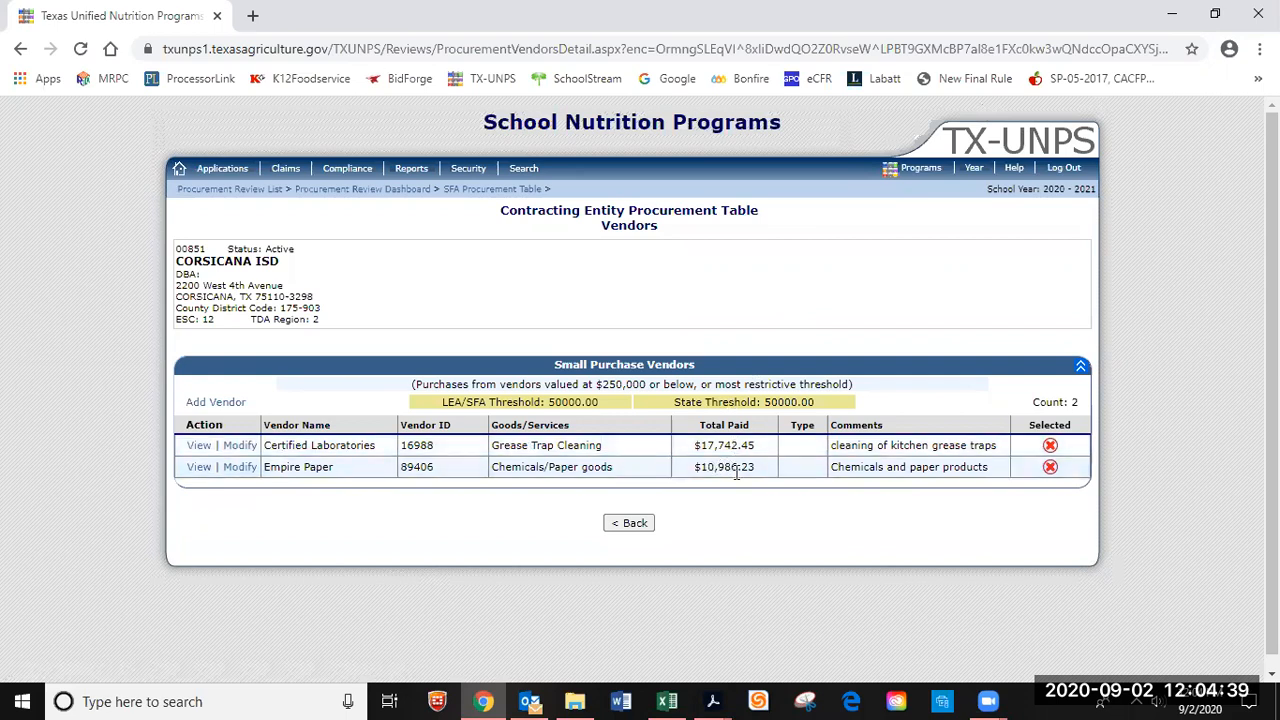
left_click(240, 446)
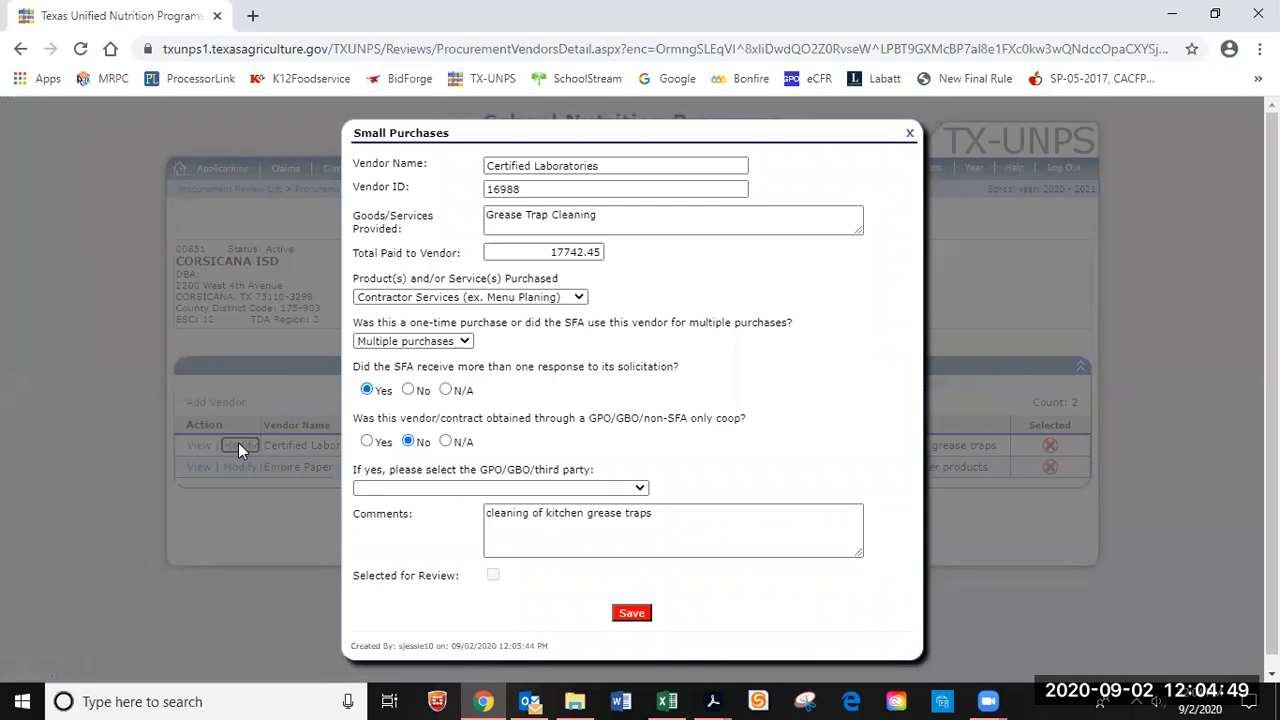
left_click(640, 488)
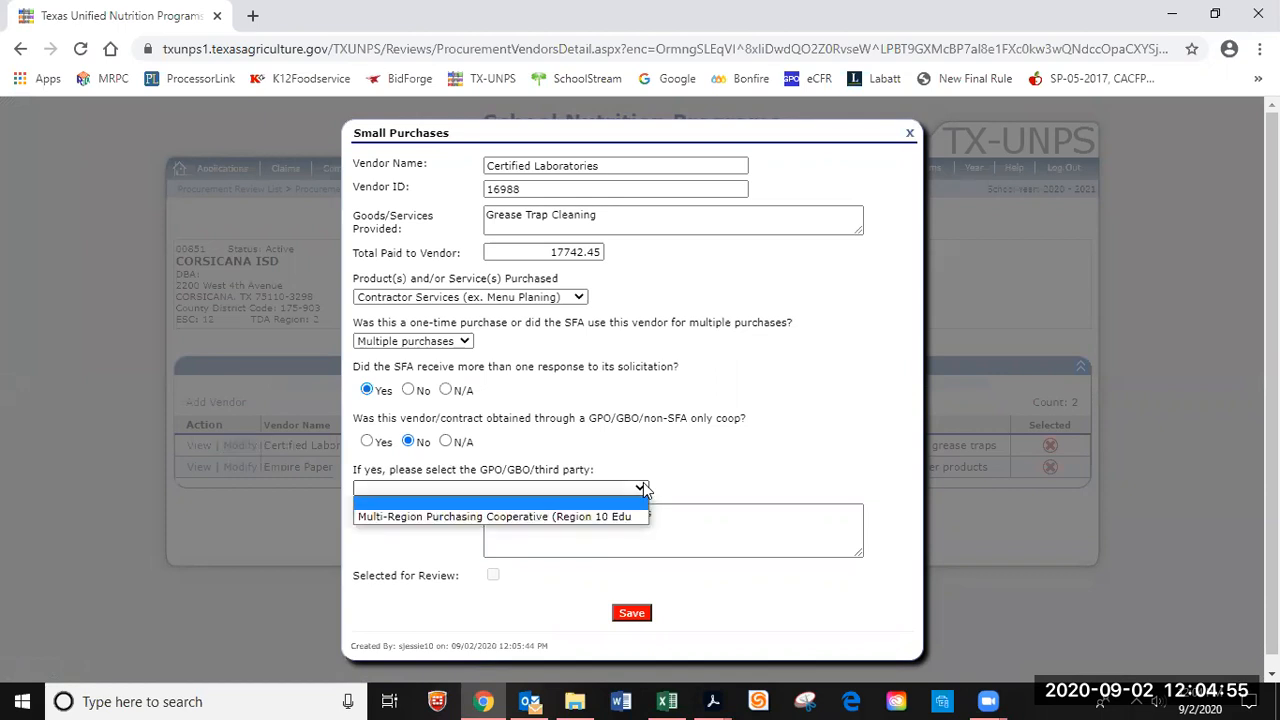
left_click(641, 488)
left_click(641, 614)
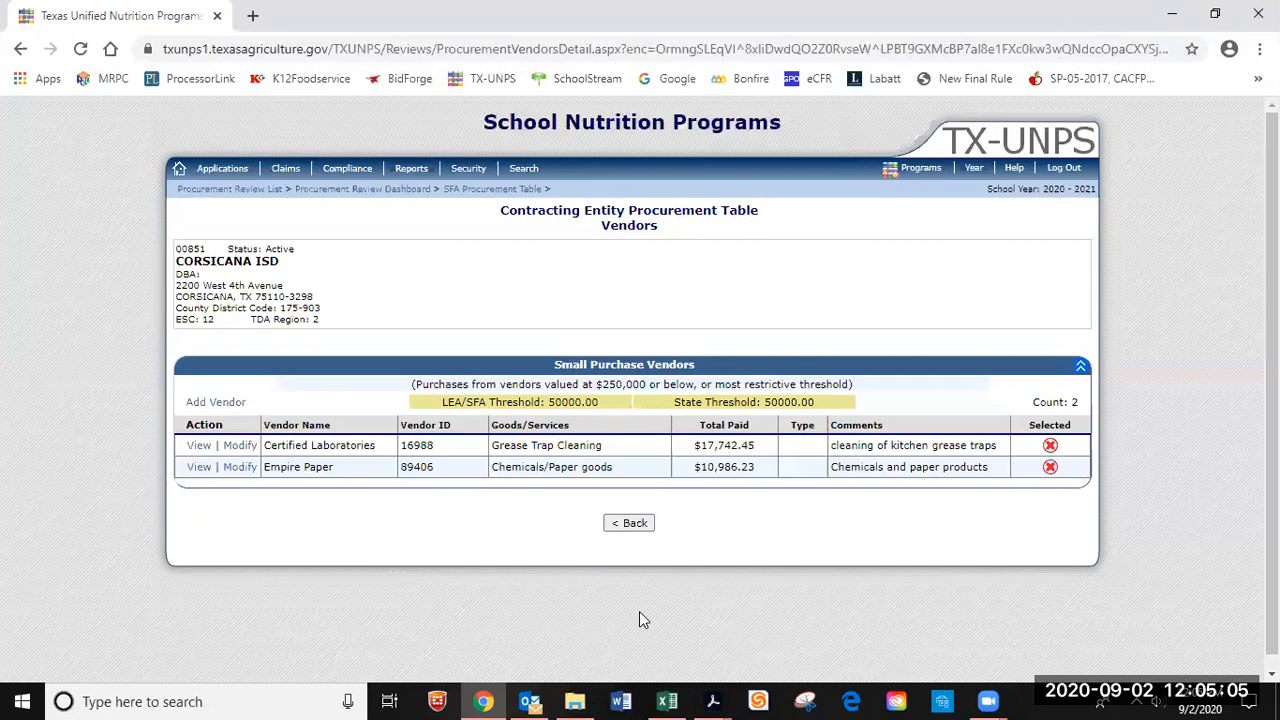
Return to the Summary Screen and start a new entry in Formal Contract Vendors.
left_click(641, 521)
scroll(659, 512, "down", 1)
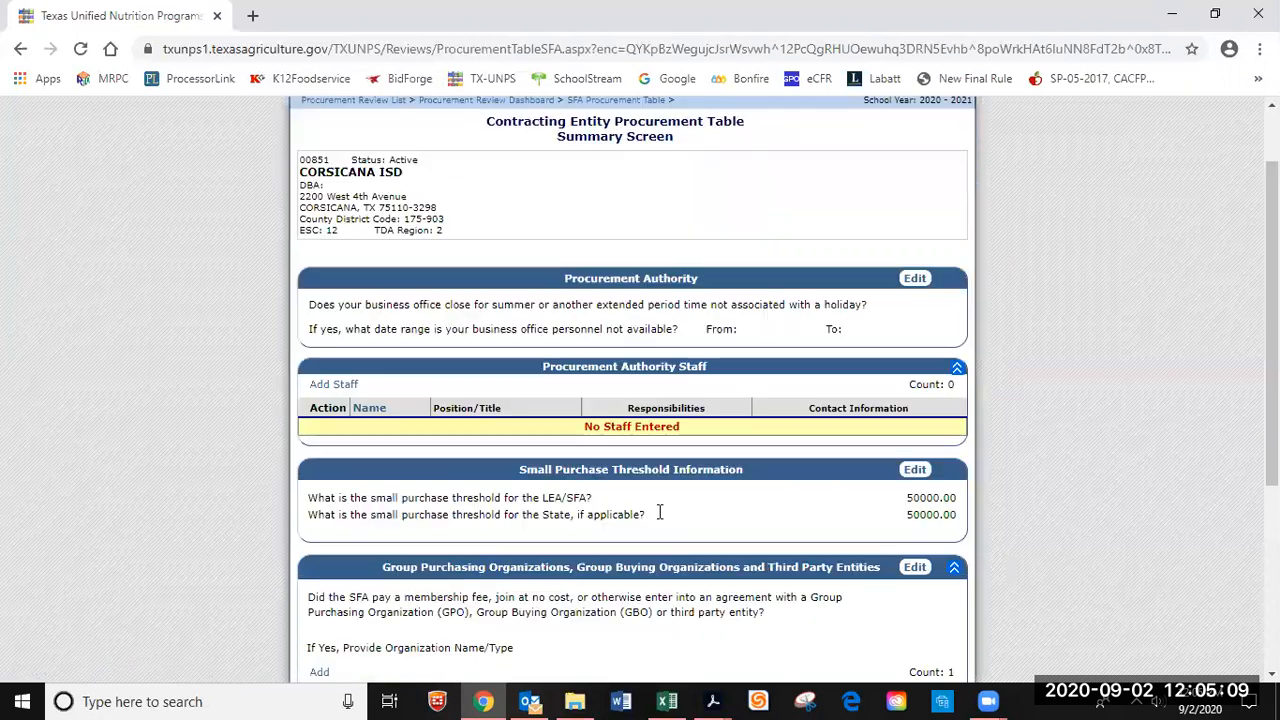
scroll(659, 512, "down", 3)
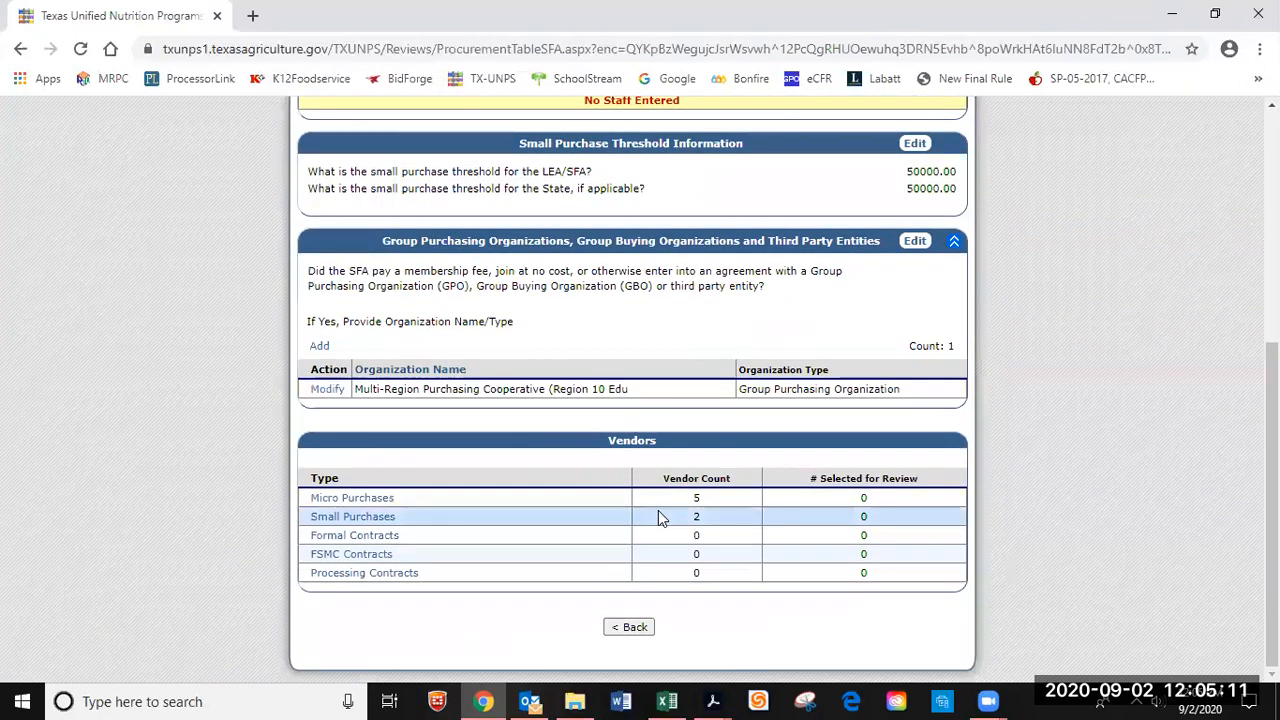
left_click(387, 537)
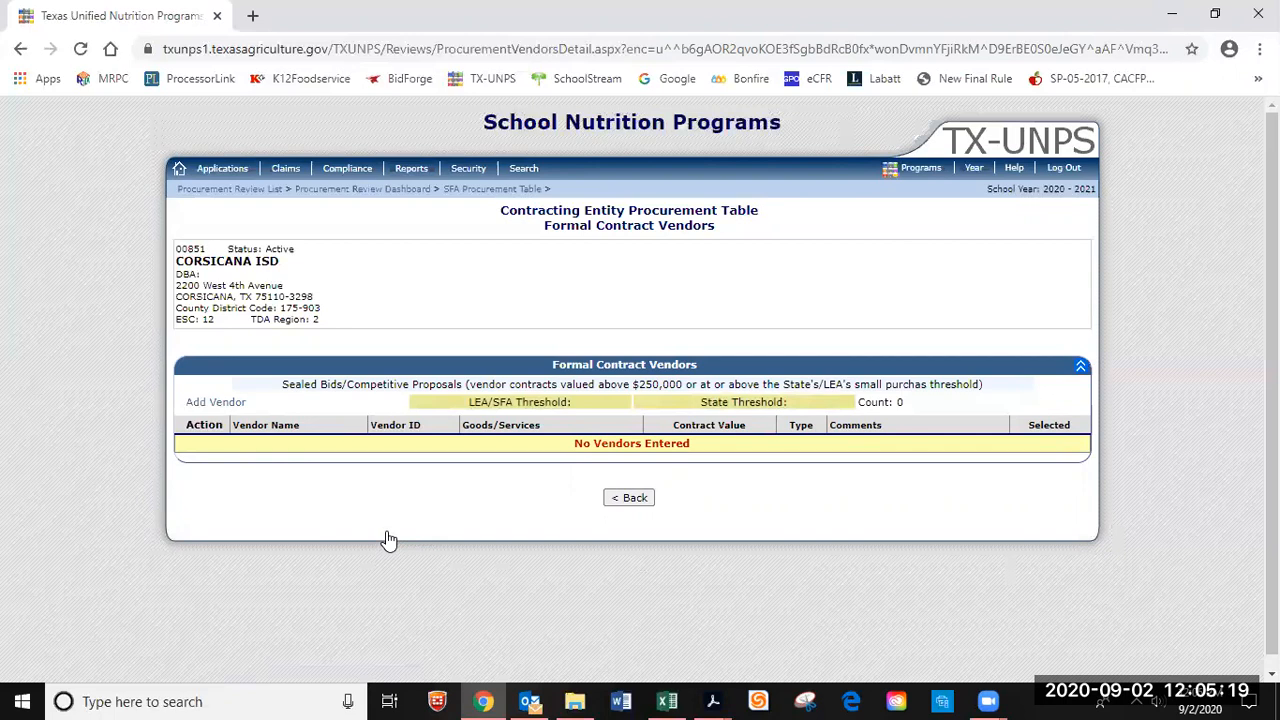
left_click(205, 403)
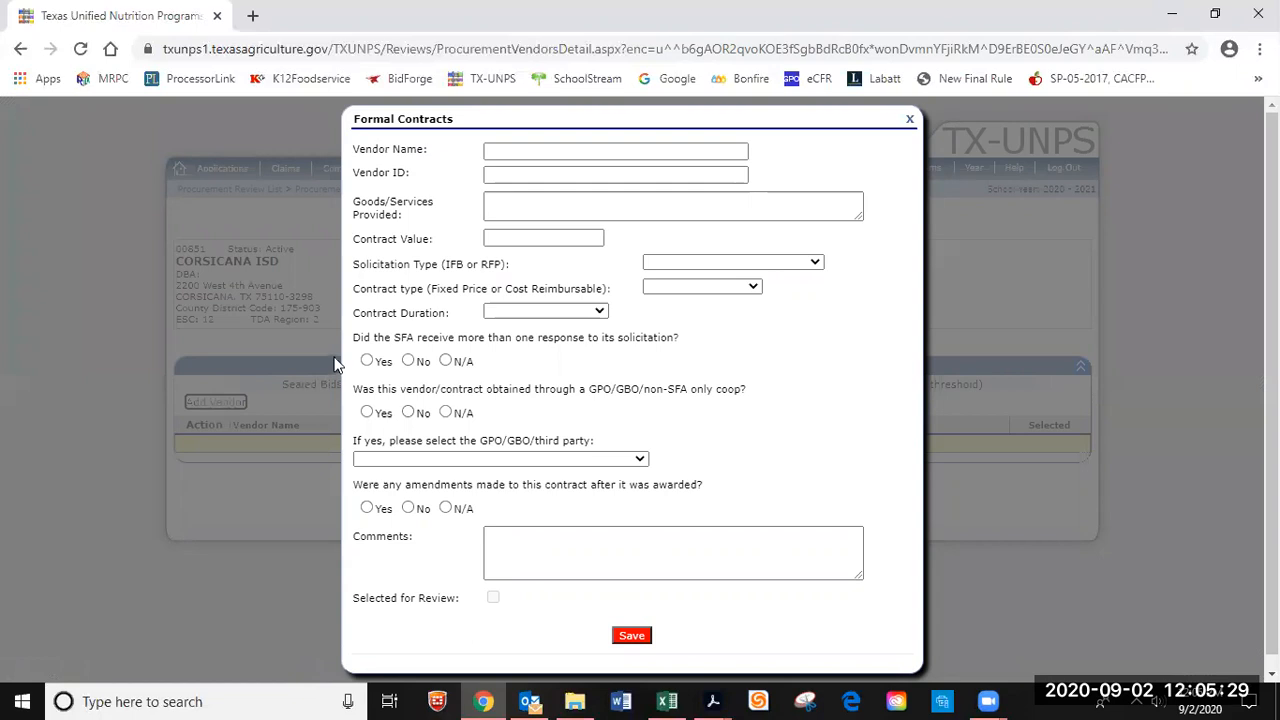
Enter vendor name 'Flatt Stationers INC' with vendor ID 34000.
left_click(517, 149)
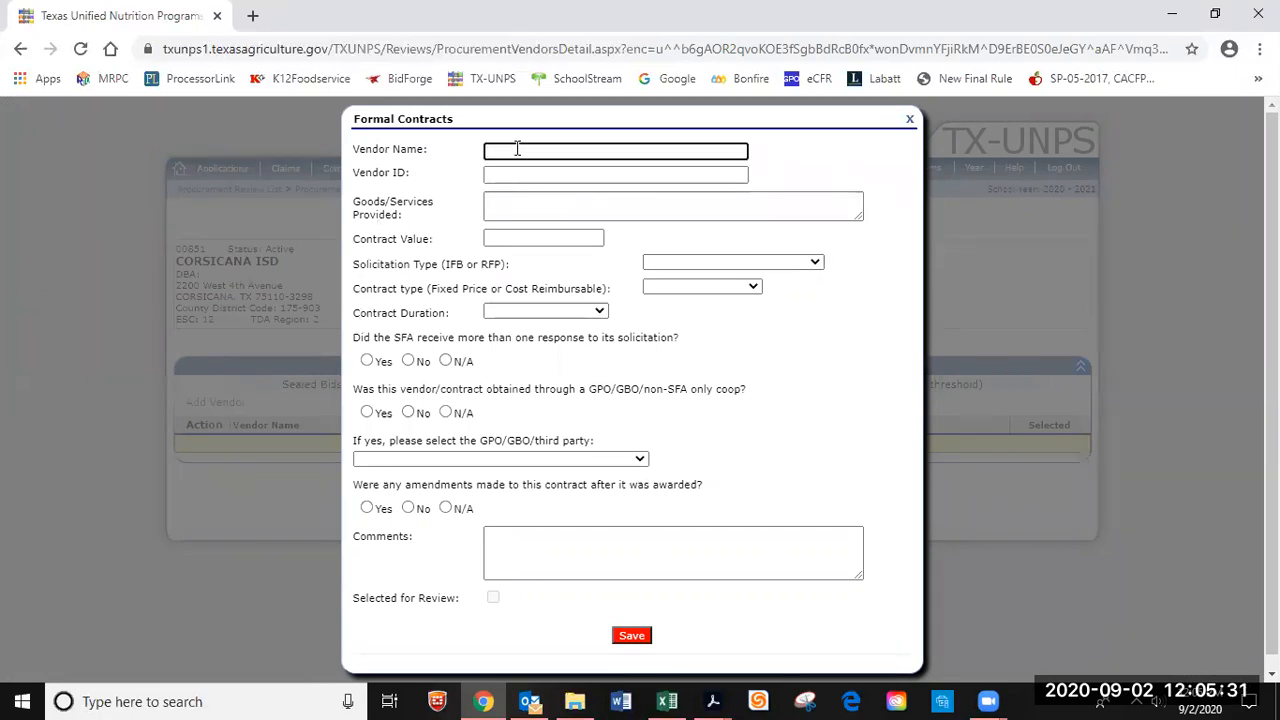
type("Flatt Stationers INC")
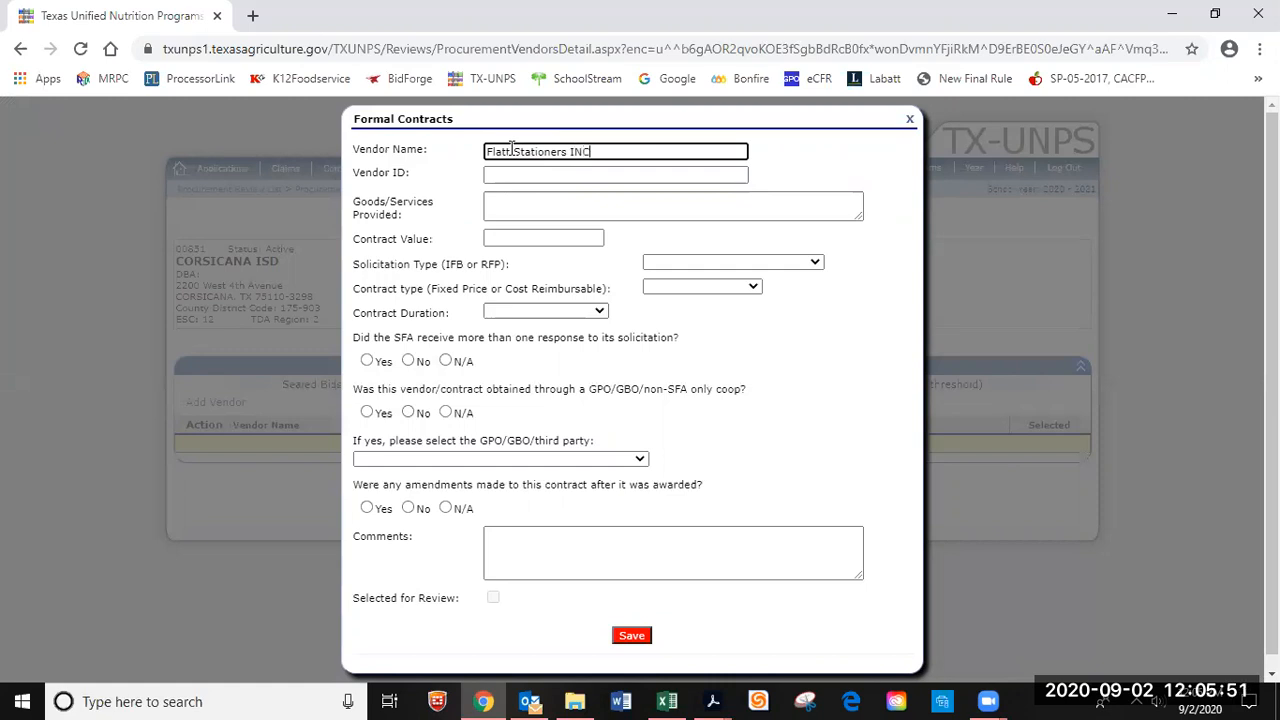
left_click(496, 172)
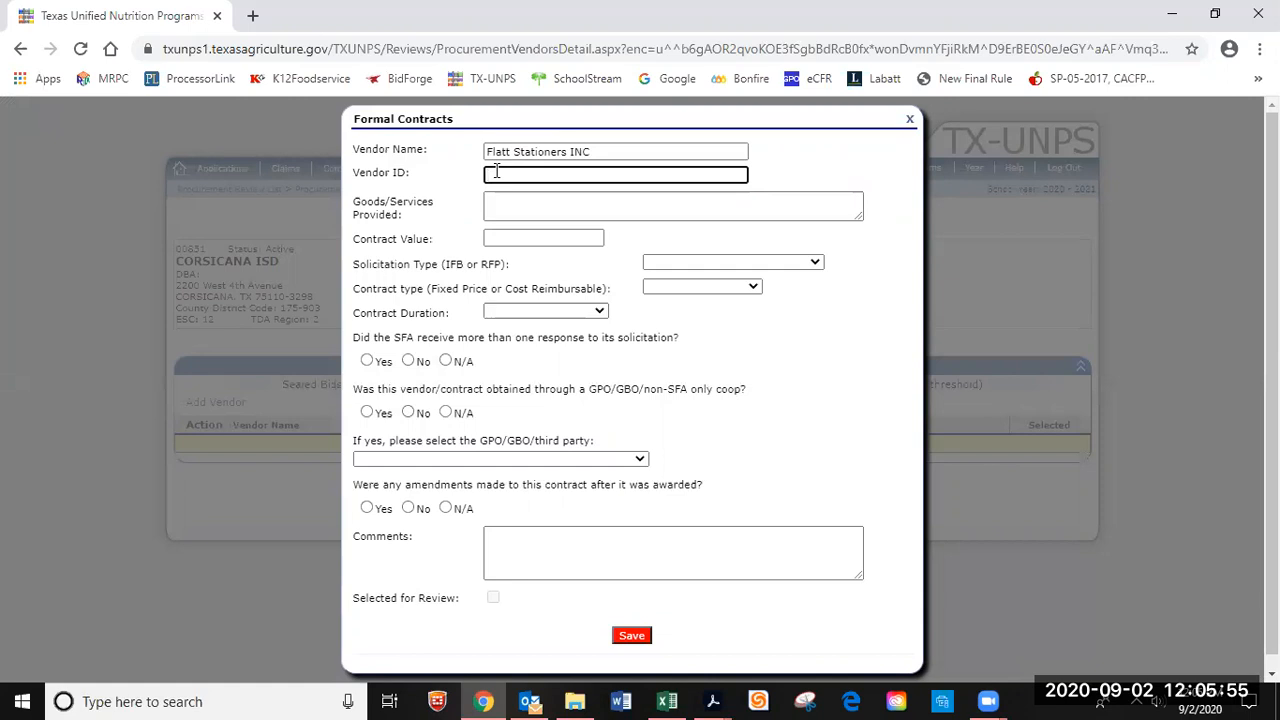
type("3")
type("4000")
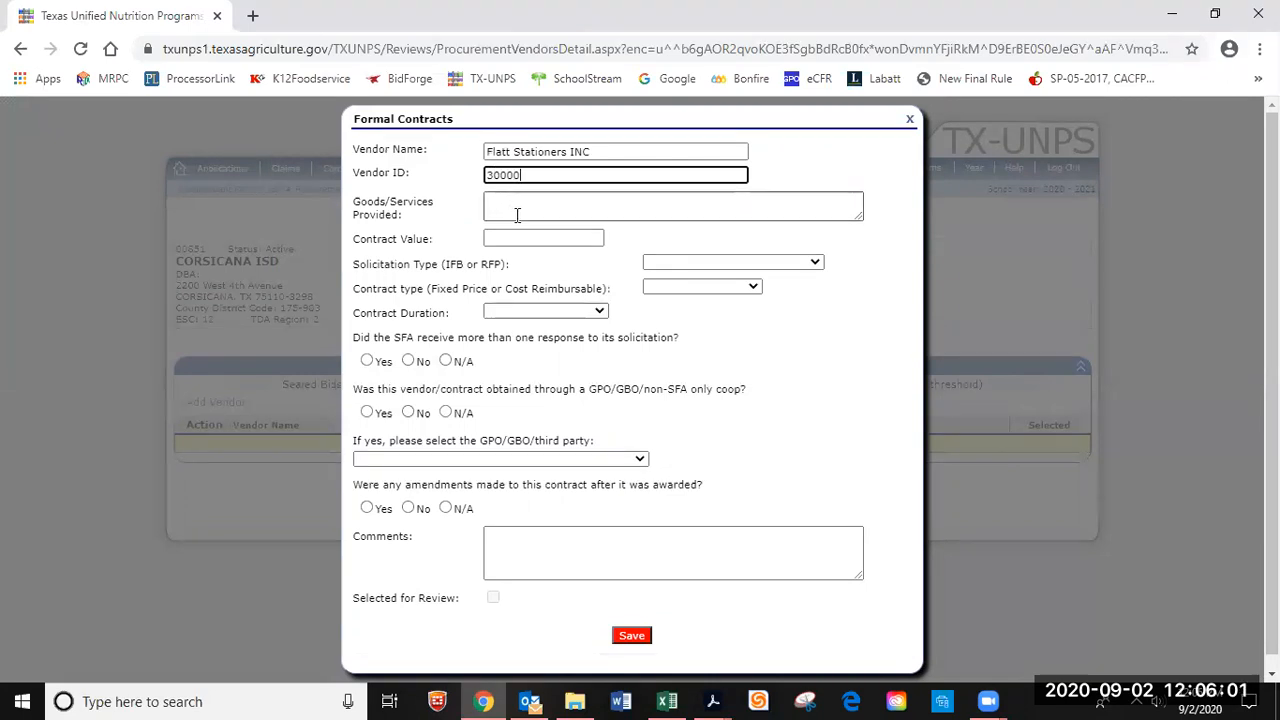
left_click(518, 211)
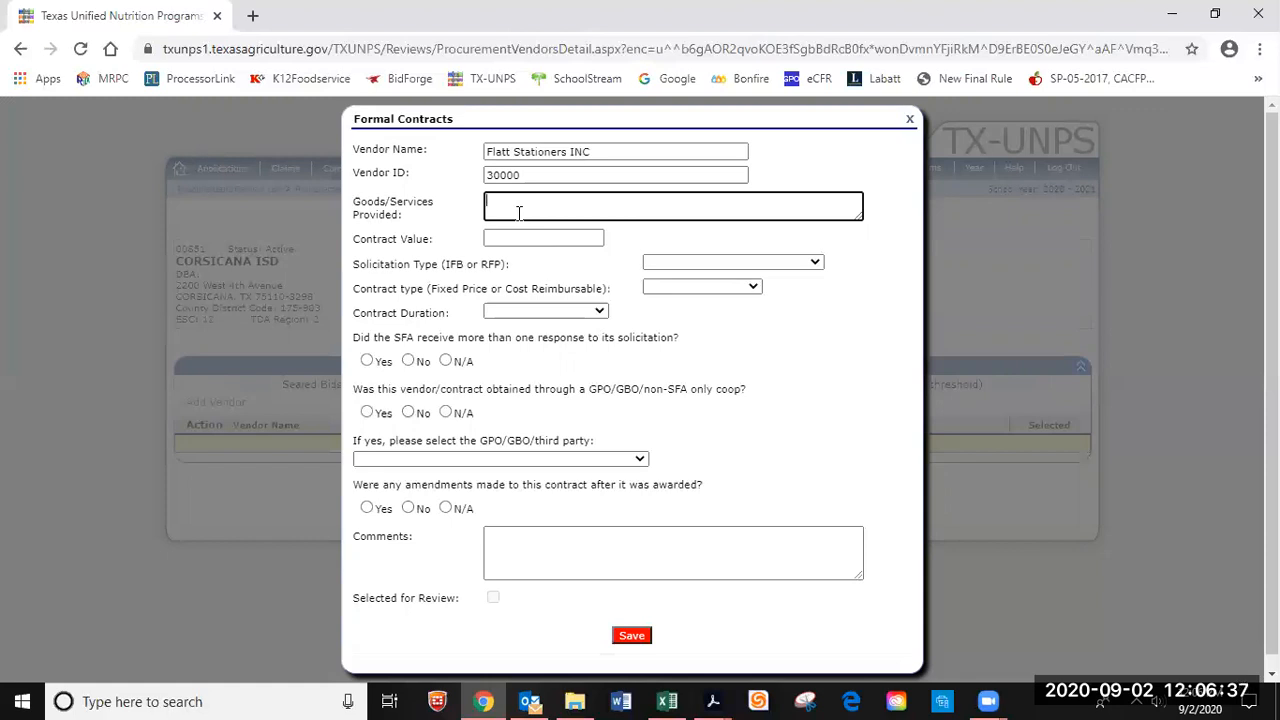
Record Office Supplies as the goods provided, with a contract value of 6054.26.
type("Office Supplies")
left_click(520, 238)
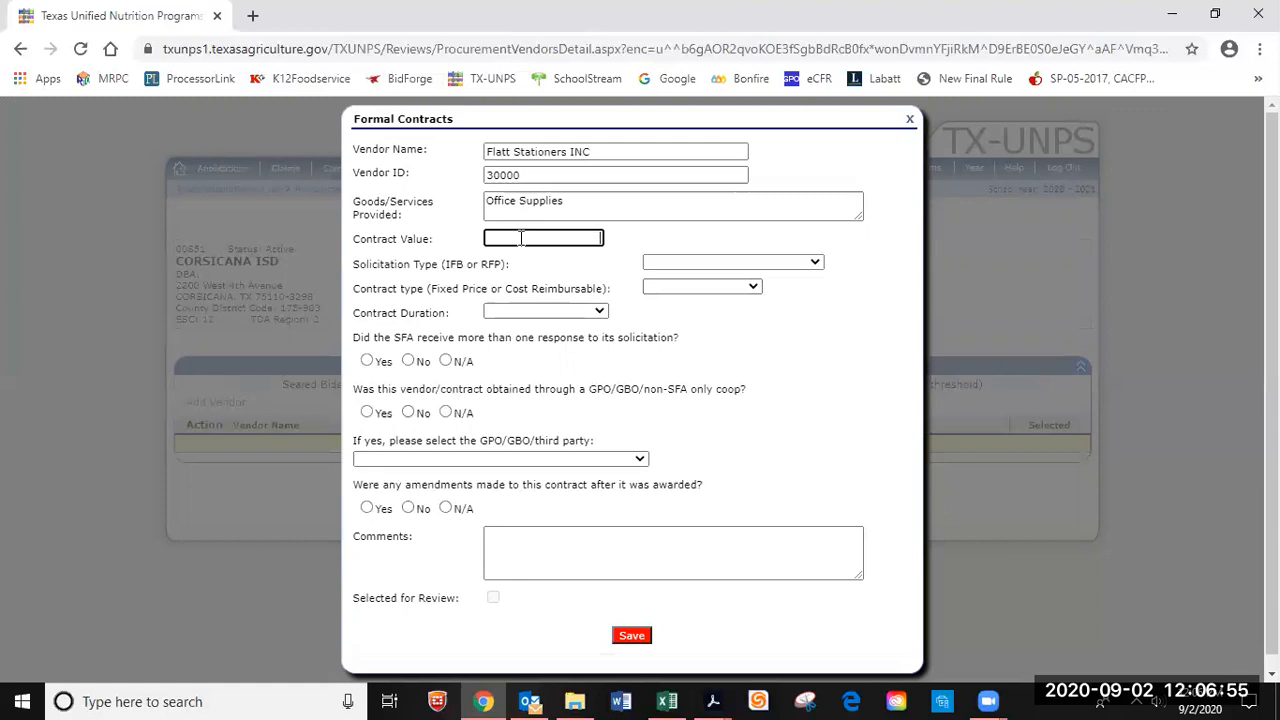
type("6054.26")
Choose Invitation for Bid solicitation and Fixed Price contract type for Flatt Stationers INC.
left_click(816, 265)
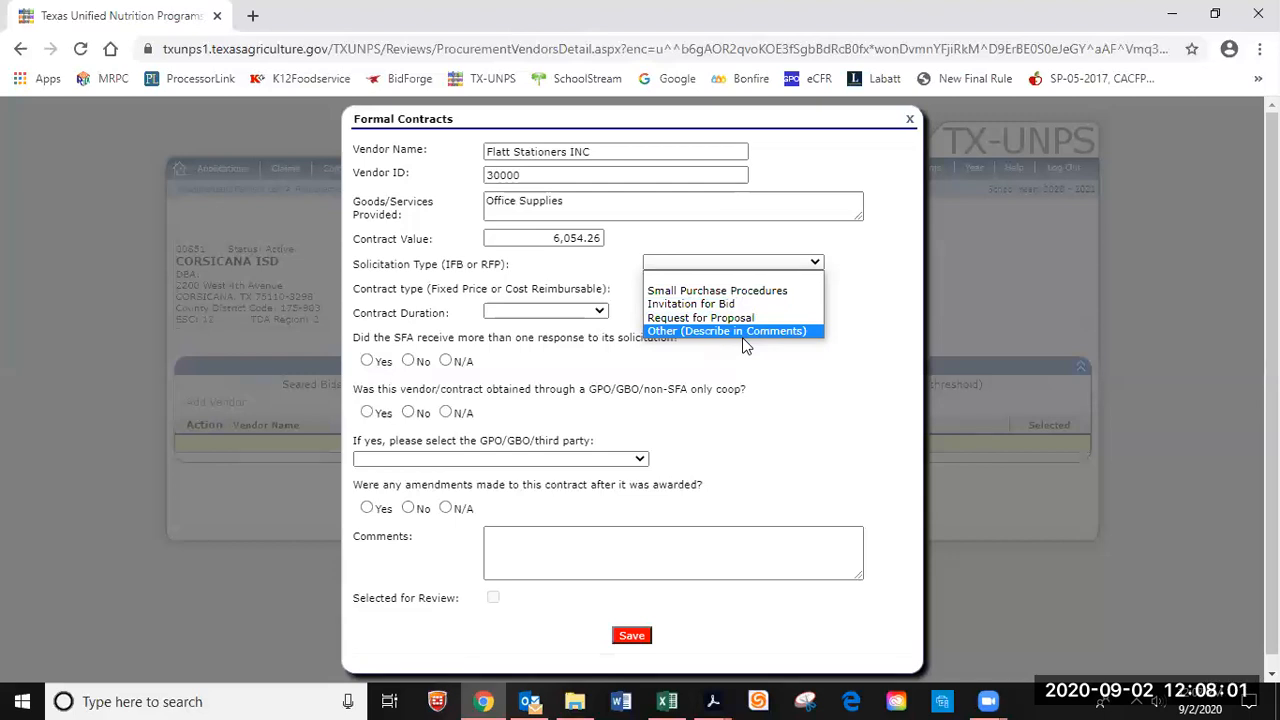
left_click(727, 309)
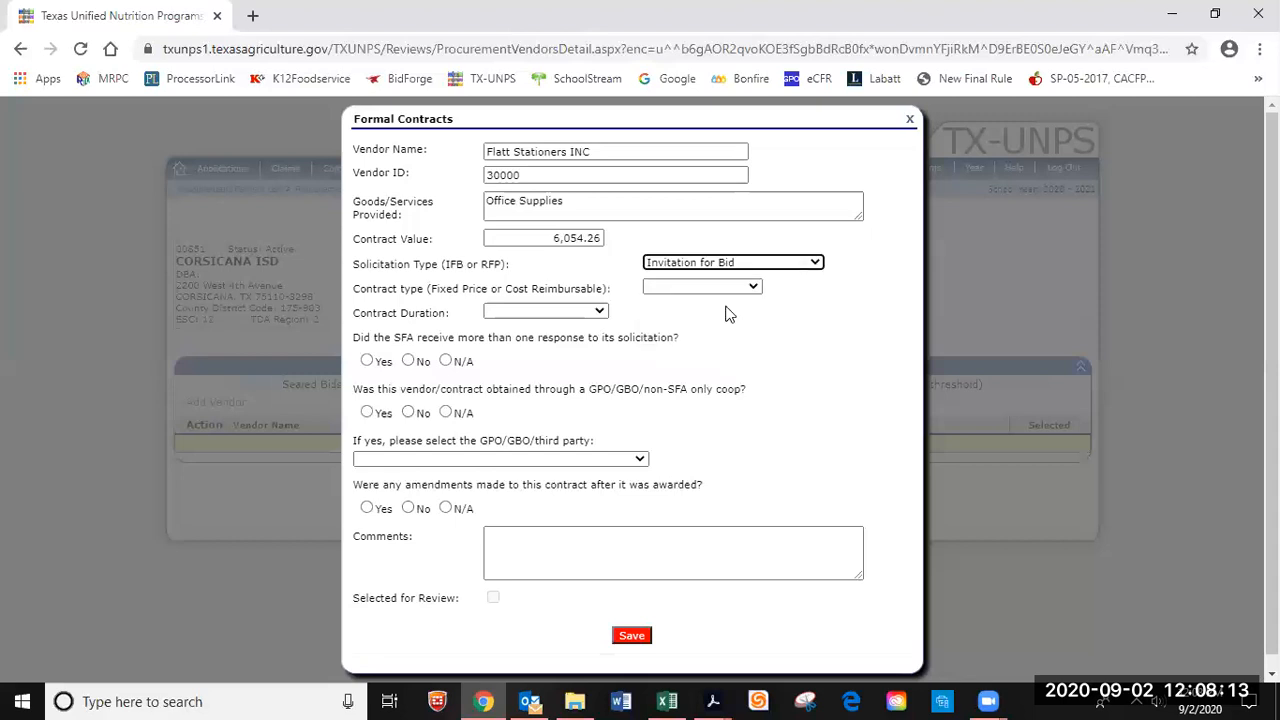
left_click(755, 288)
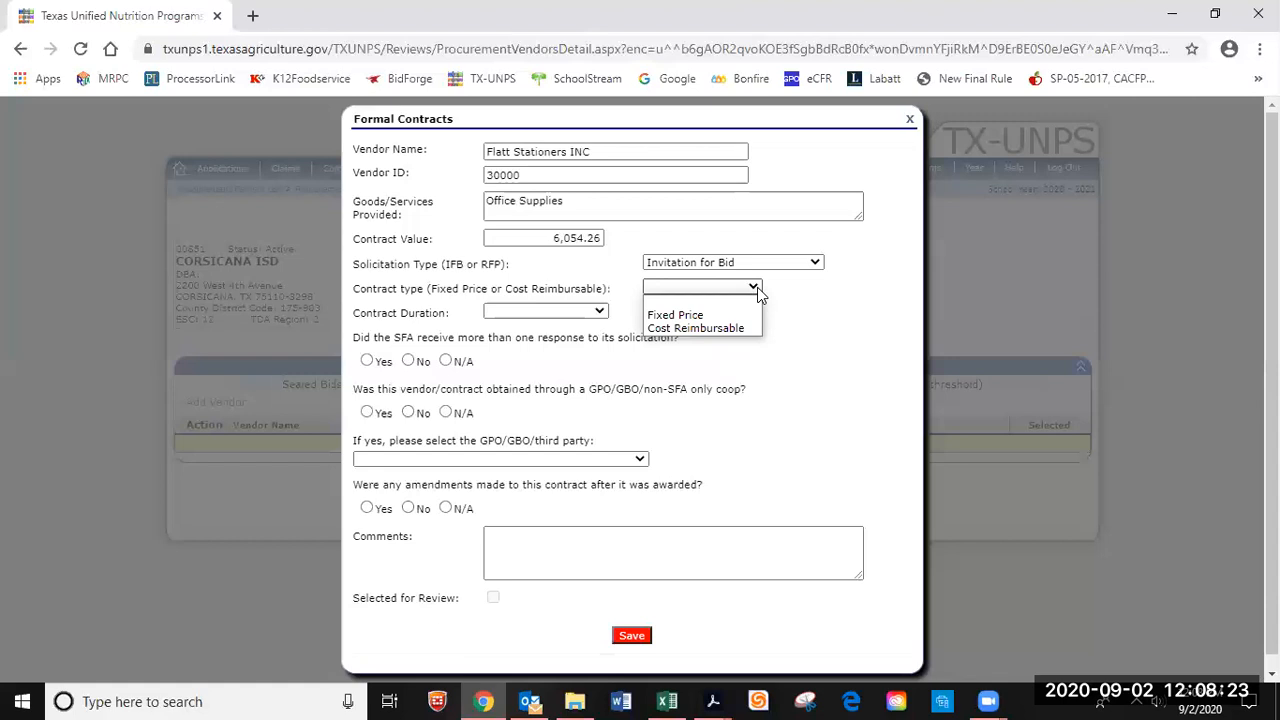
left_click(729, 313)
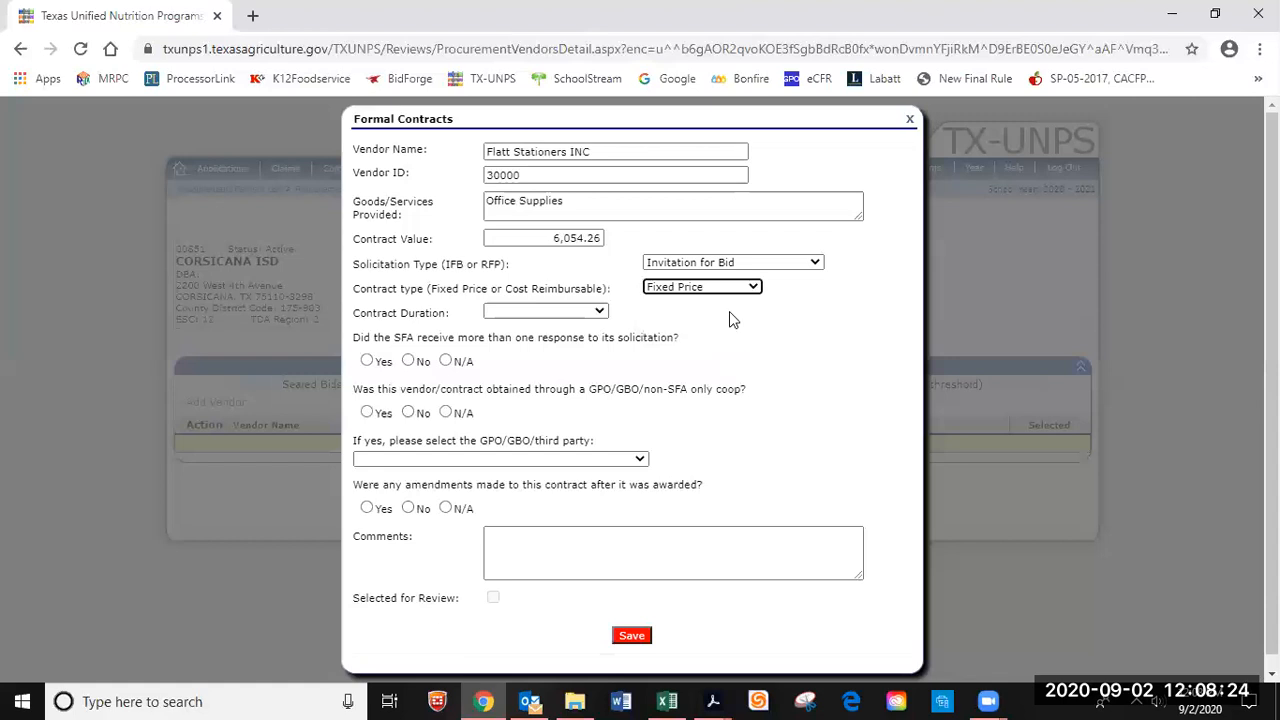
left_click(599, 313)
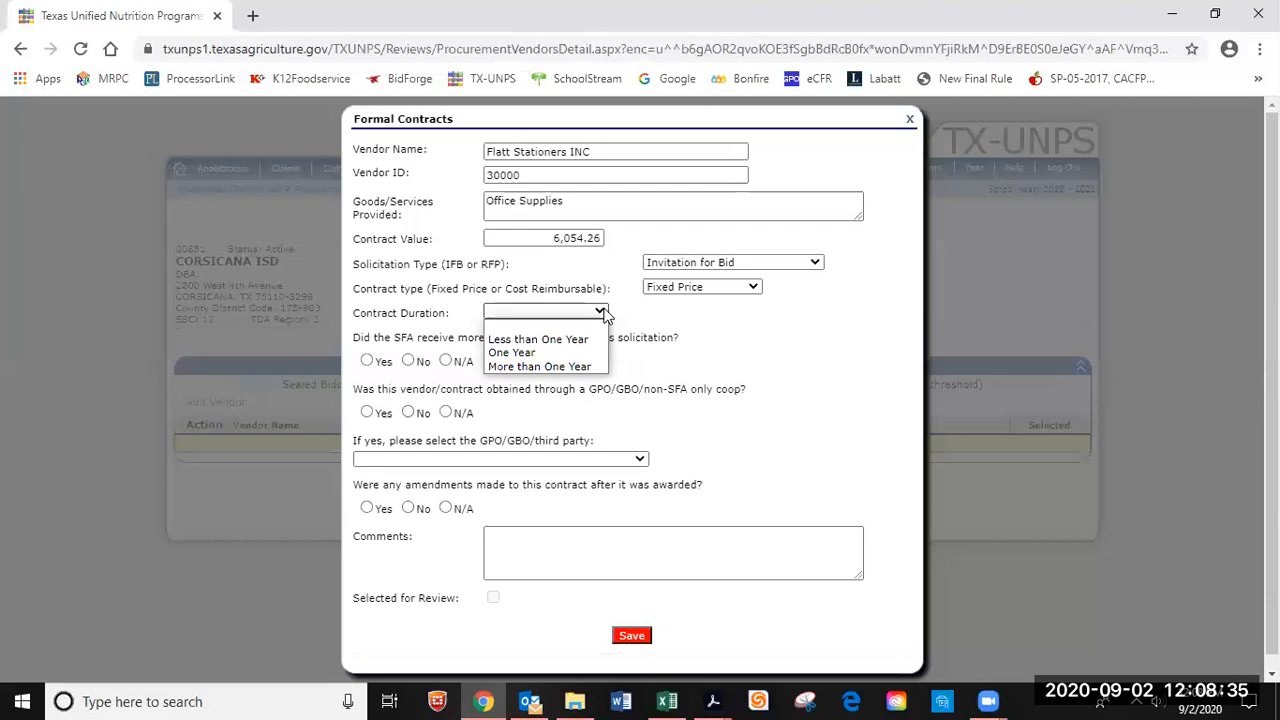
Set One Year duration, multiple responses Yes, coop purchase No, and amendments N/A.
left_click(569, 355)
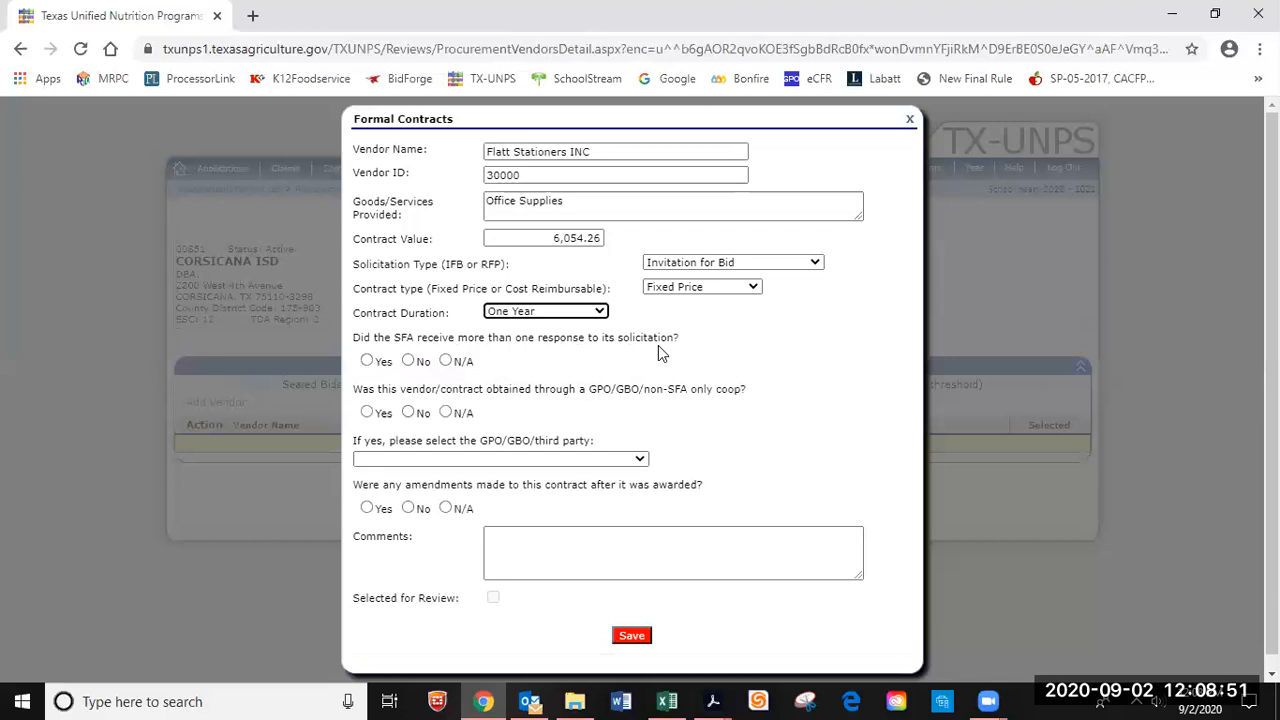
left_click(366, 361)
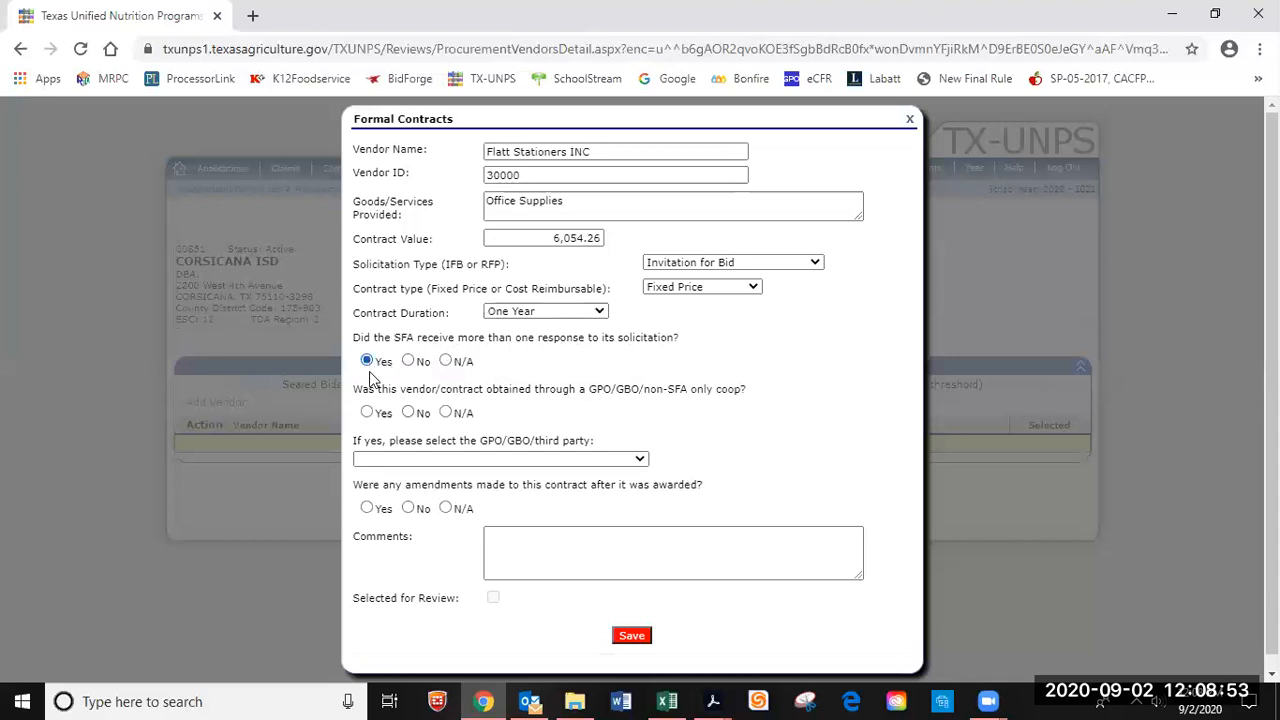
left_click(410, 418)
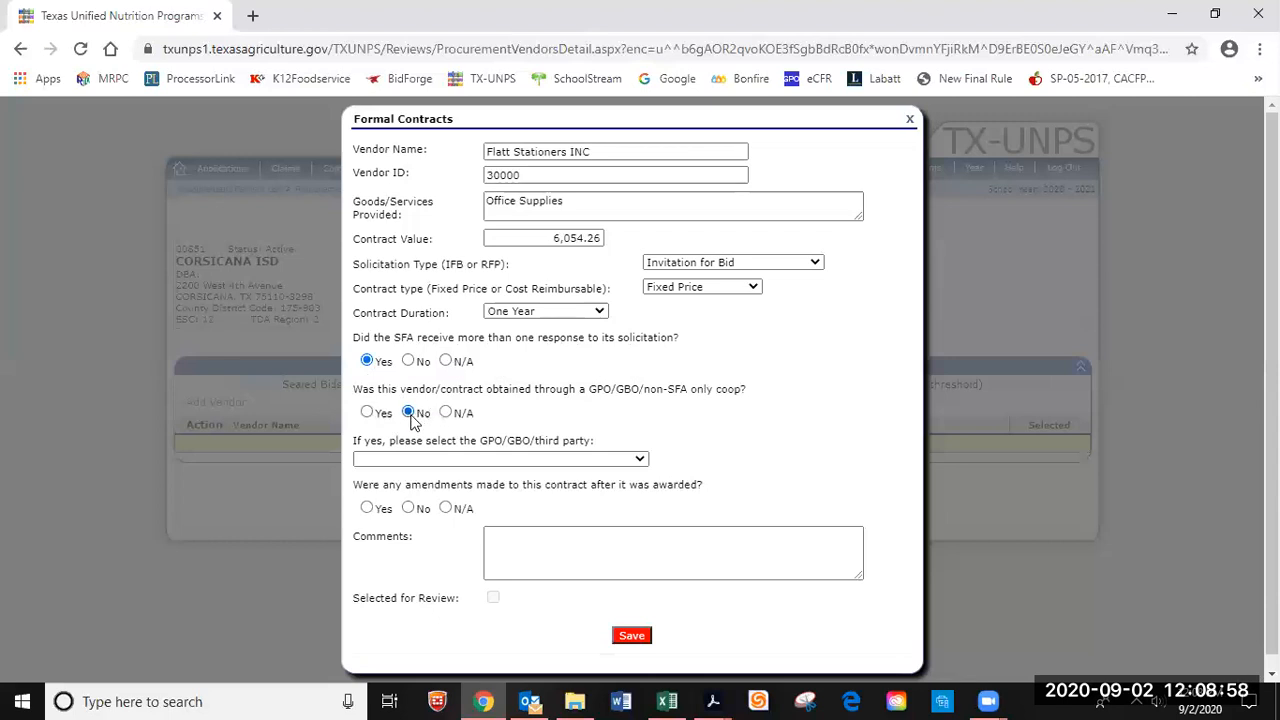
left_click(639, 460)
left_click(639, 462)
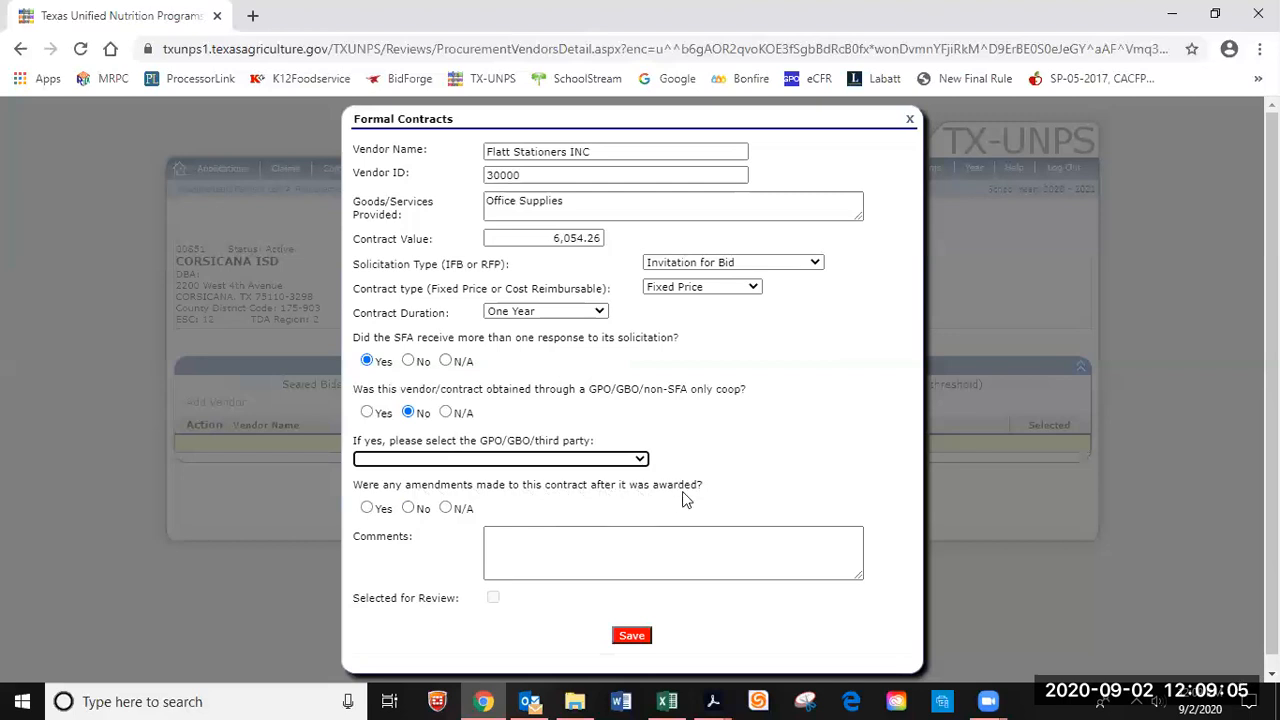
left_click(445, 508)
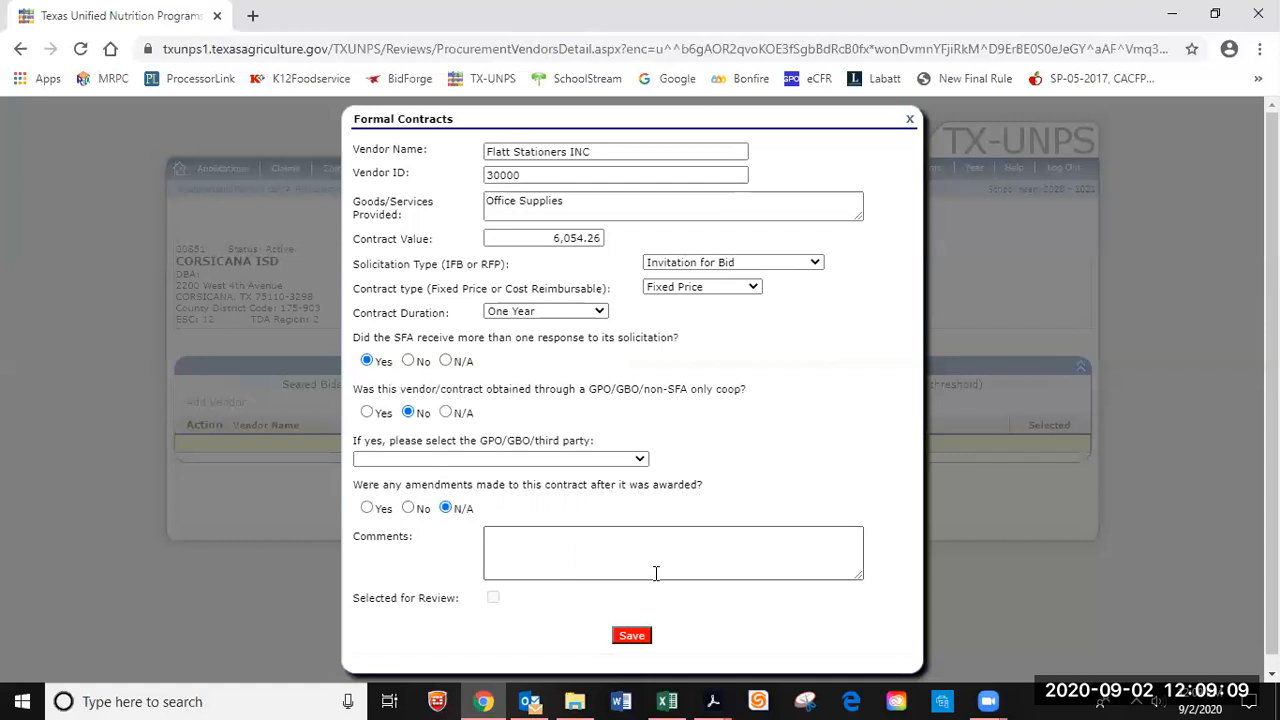
Save Flatt Stationers INC and start a blank entry for the next formal-contract vendor.
left_click(630, 637)
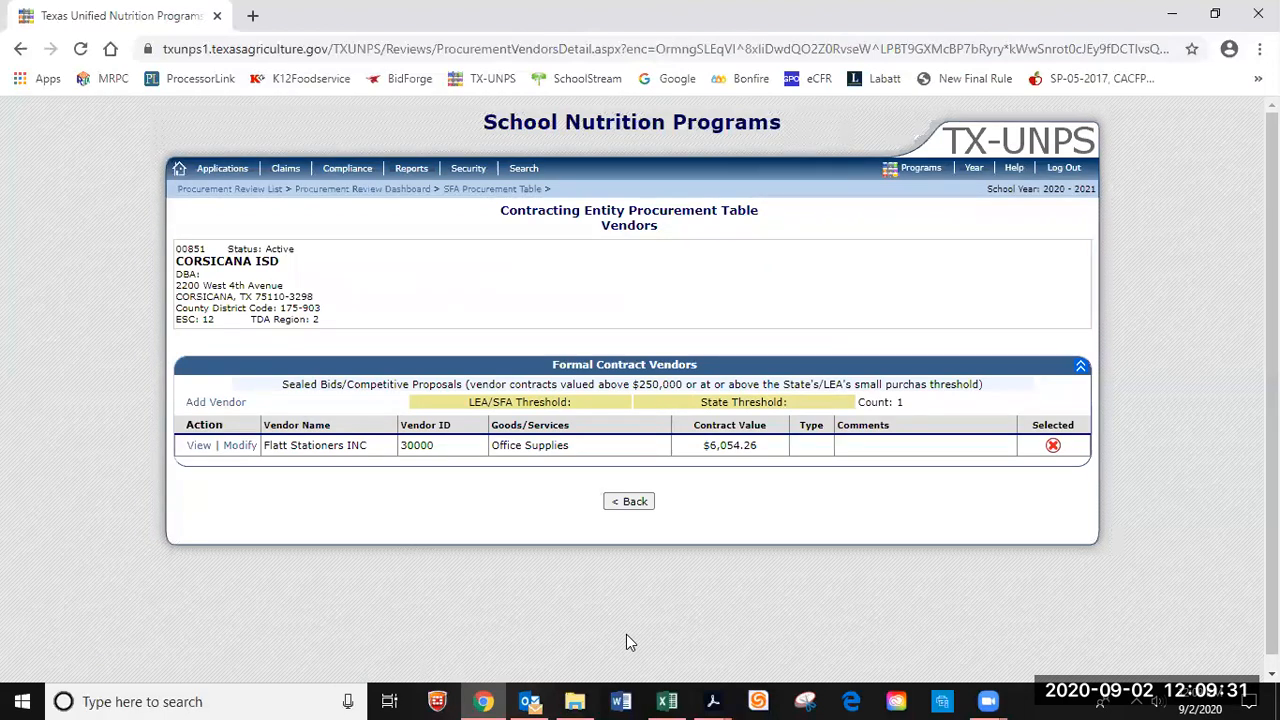
left_click(213, 403)
left_click(503, 151)
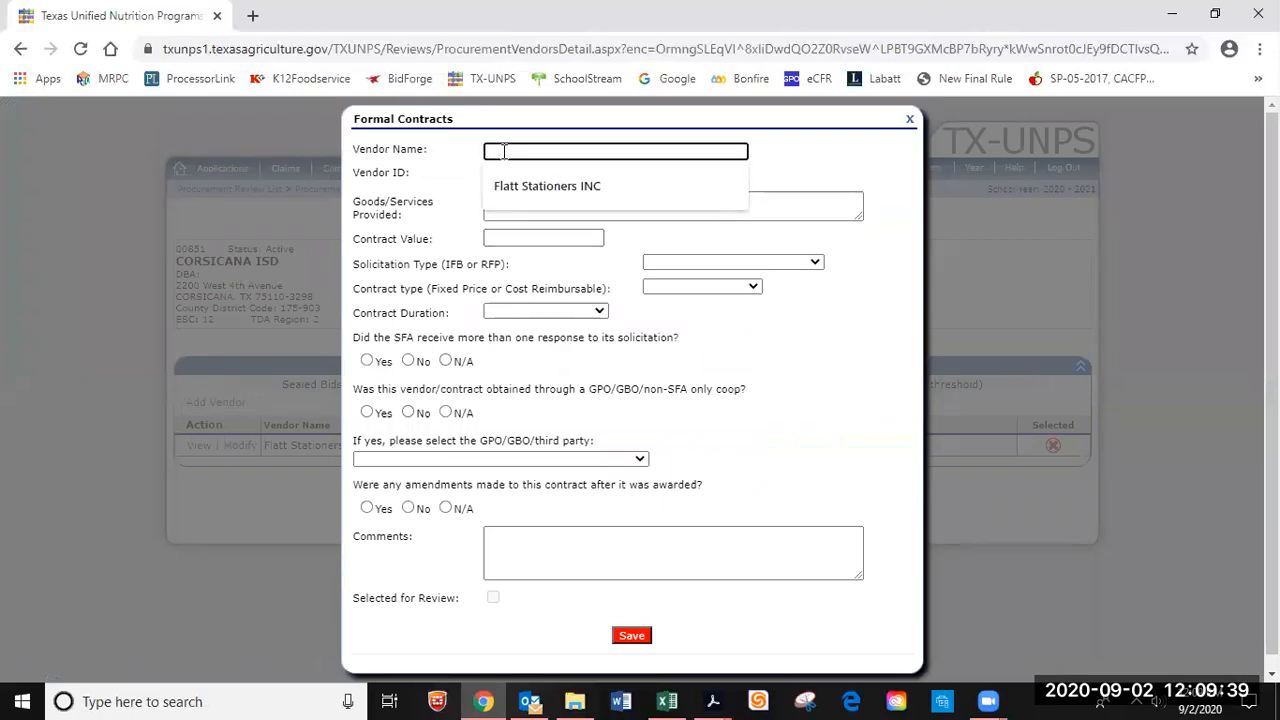
Enter vendor name Tropical Beverage with vendor ID 83913.
type("Tropical")
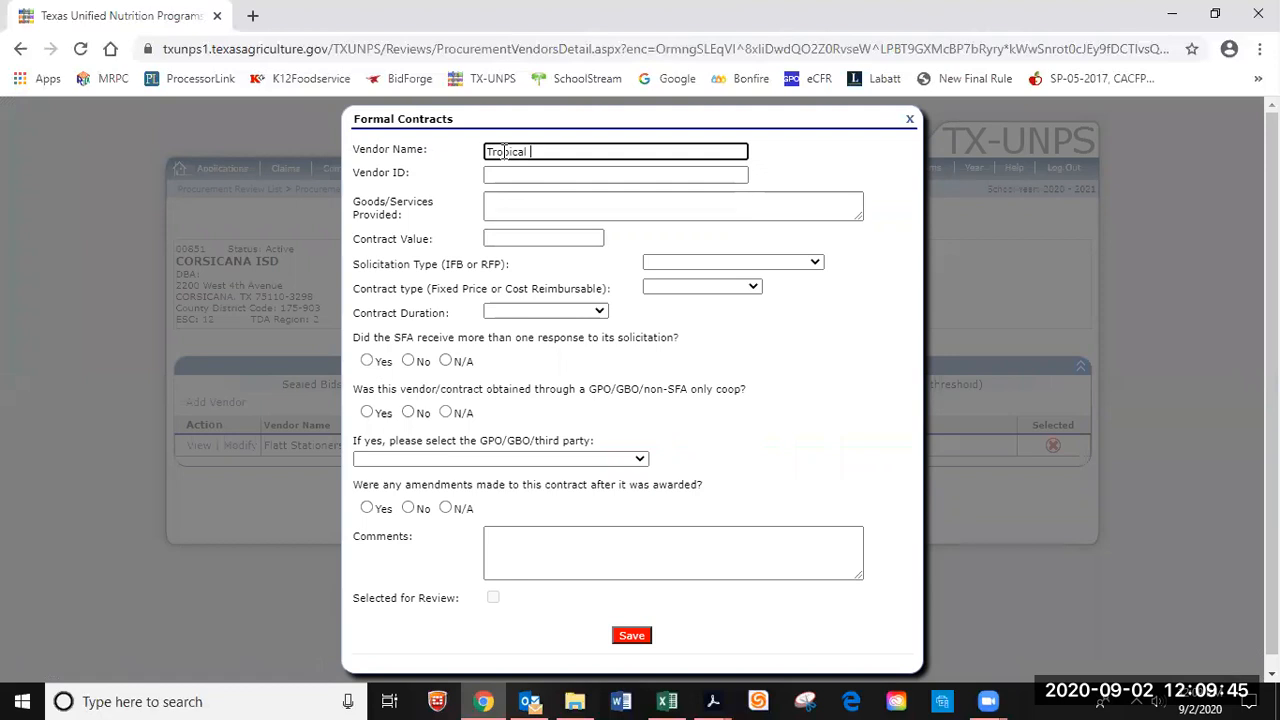
type("B")
type("ey")
type("er")
type("age")
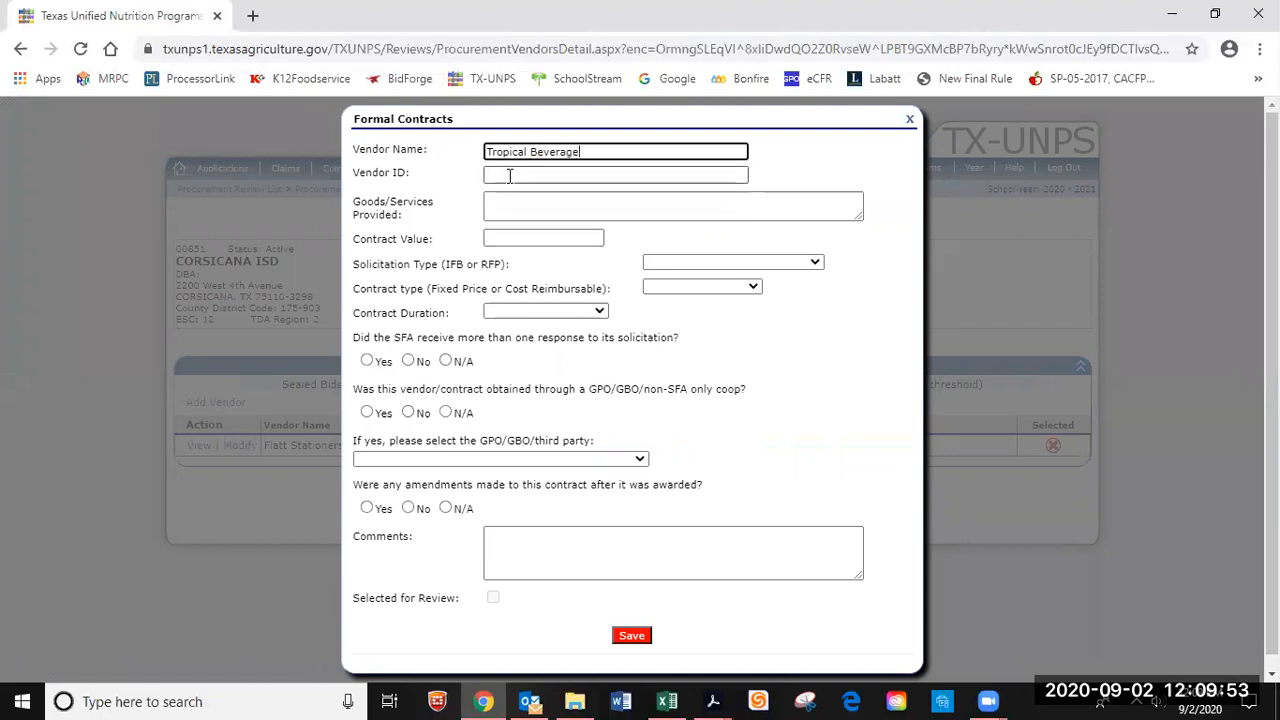
left_click(509, 176)
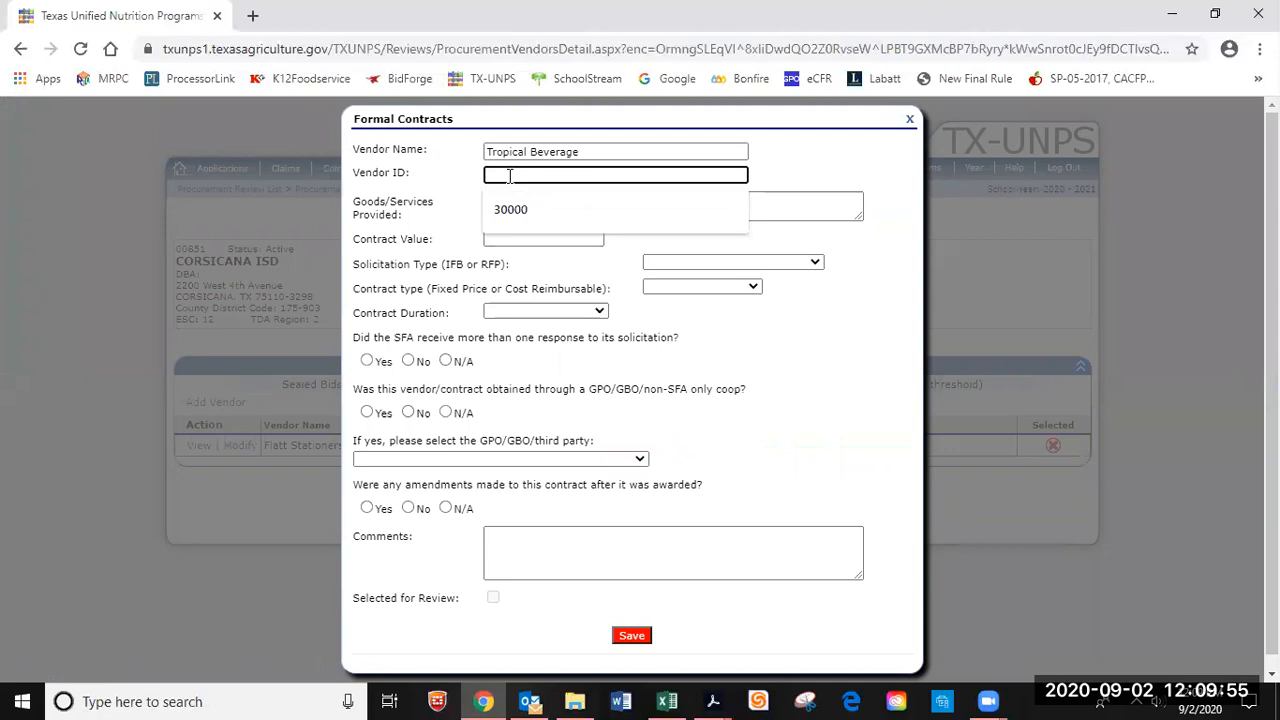
type("83")
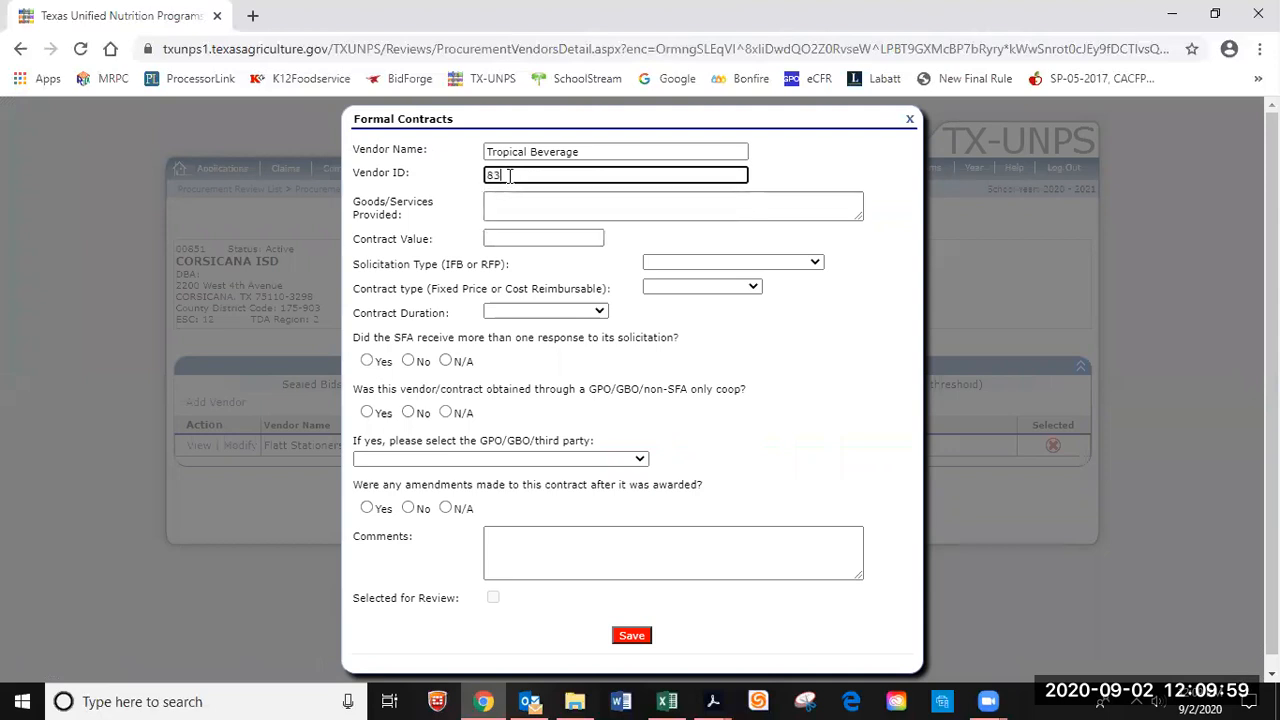
type("9")
type("13")
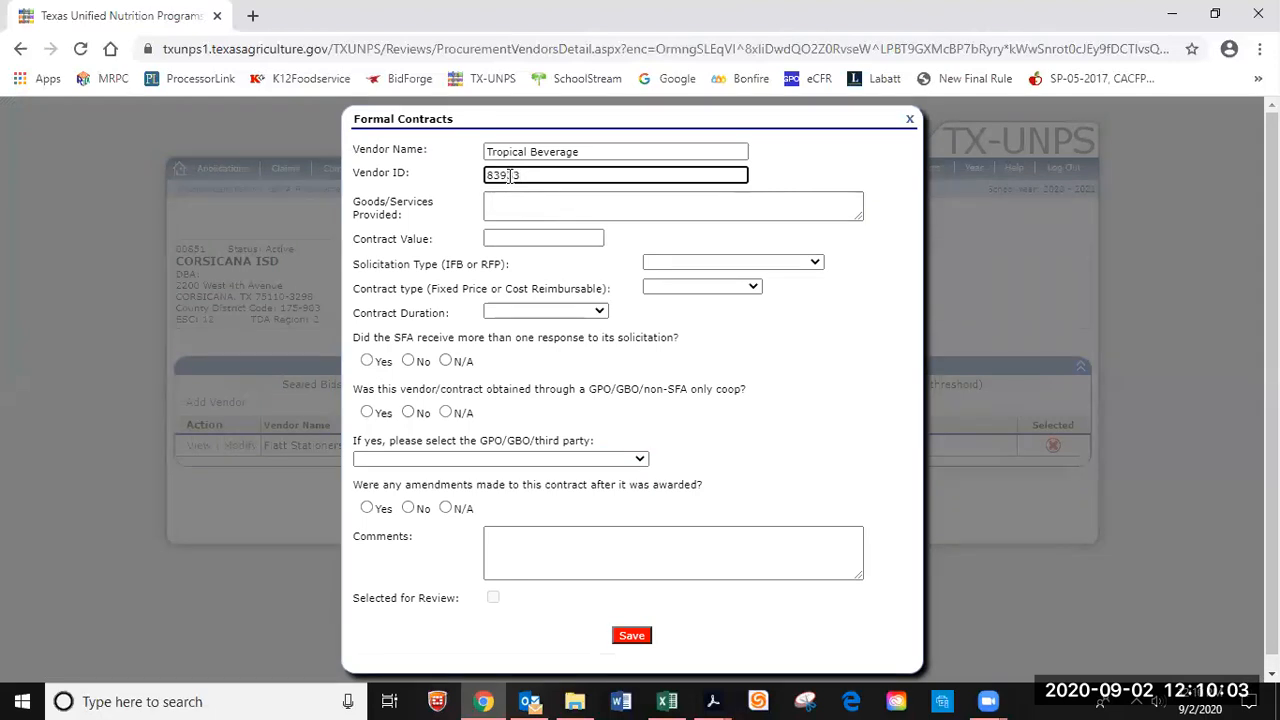
Record Fruit Beverage goods, a 10234.00 contract value, and Request for Proposal solicitation.
left_click(517, 204)
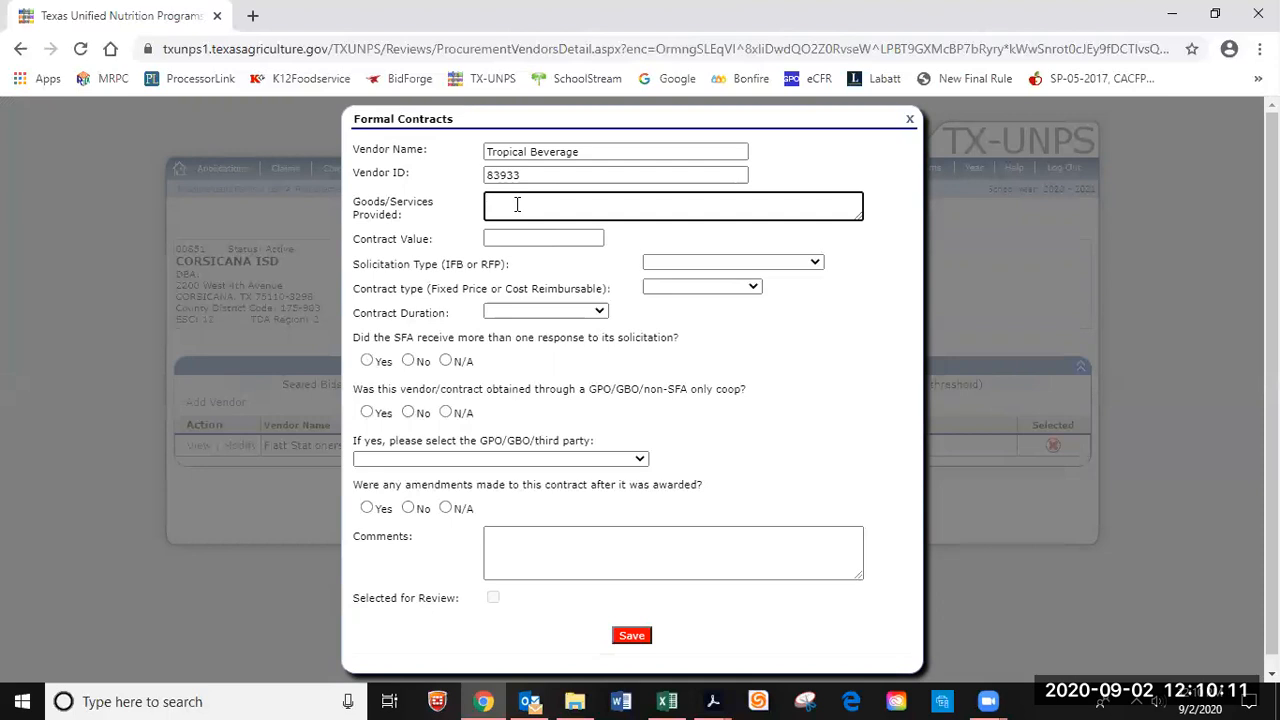
type("Fruit Beverage")
left_click(541, 237)
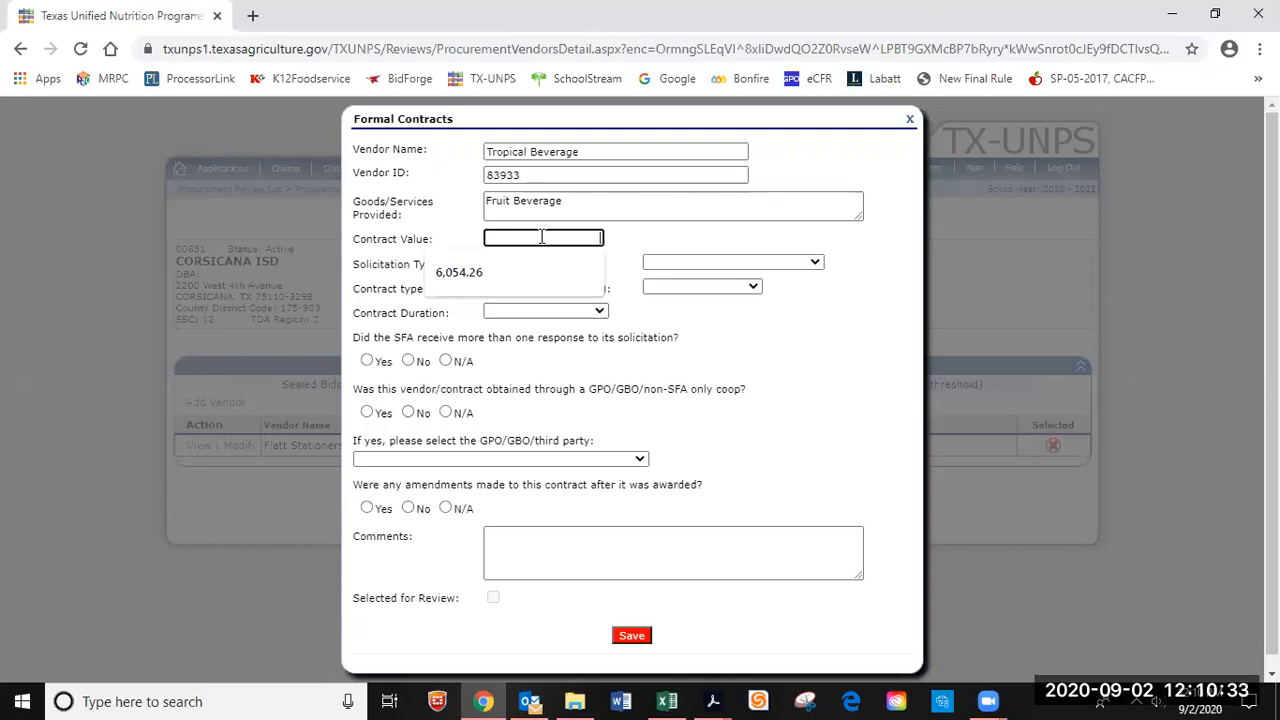
type("10")
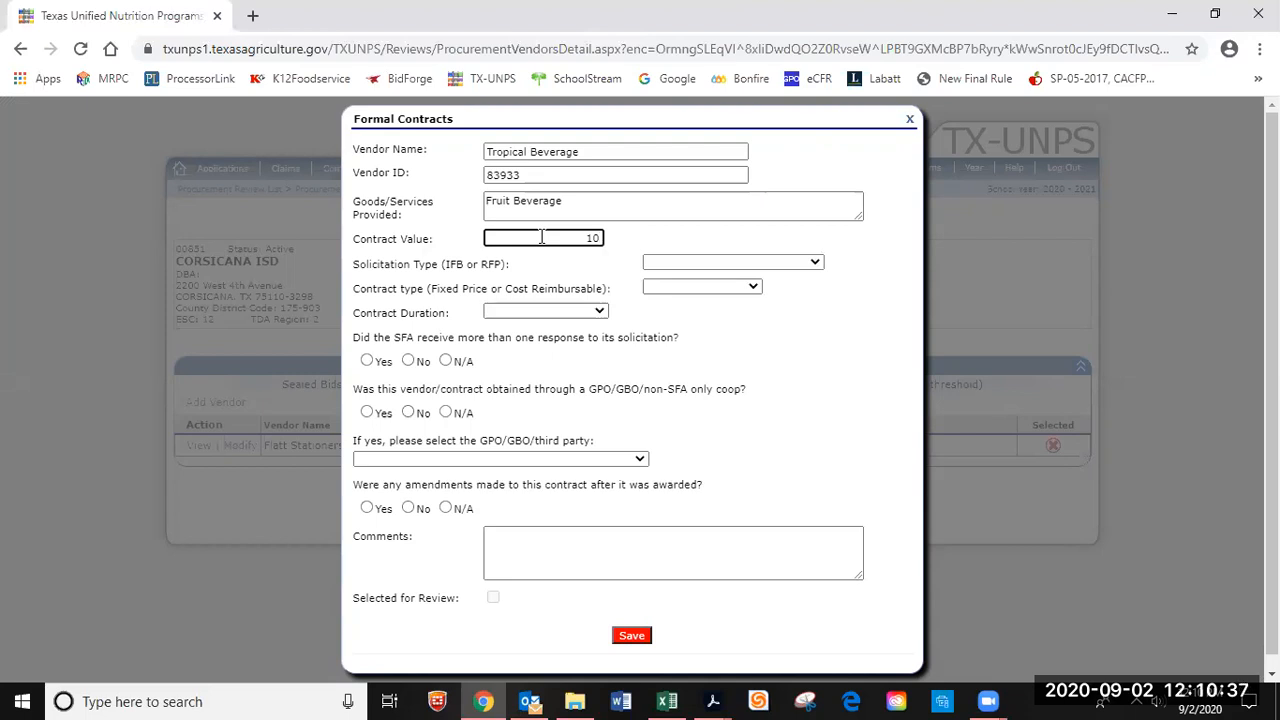
type("234.00")
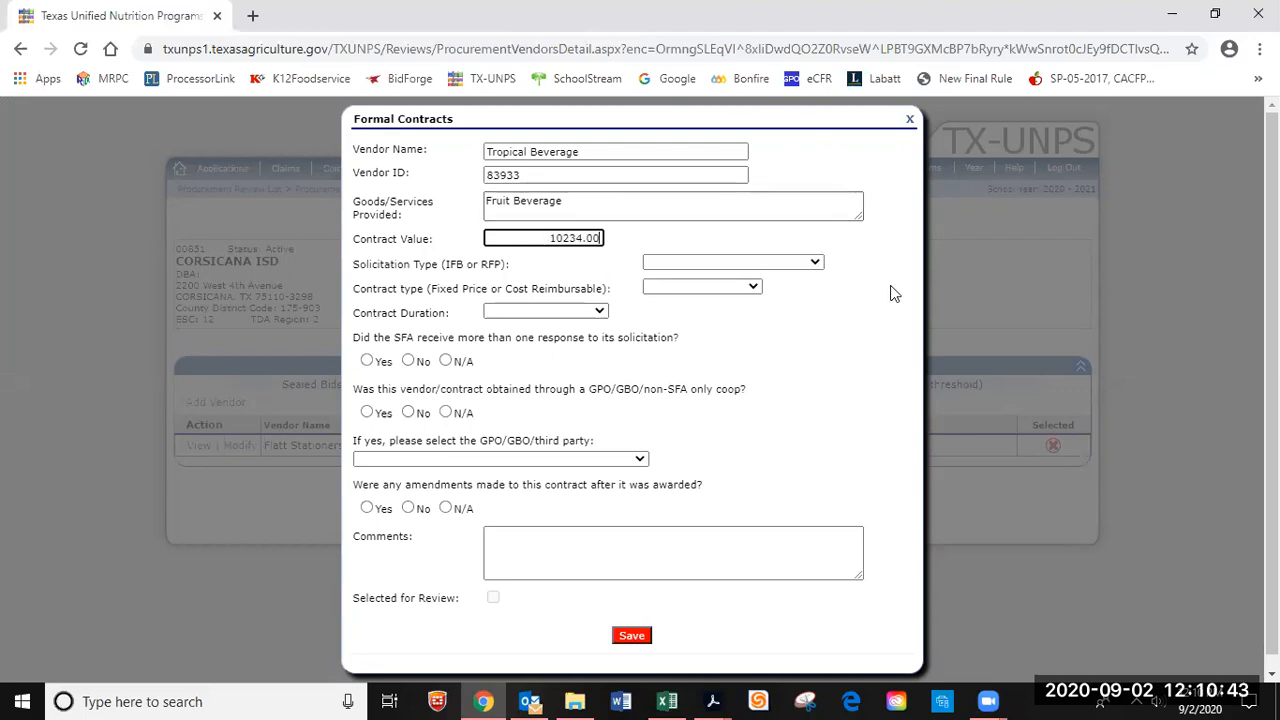
left_click(815, 265)
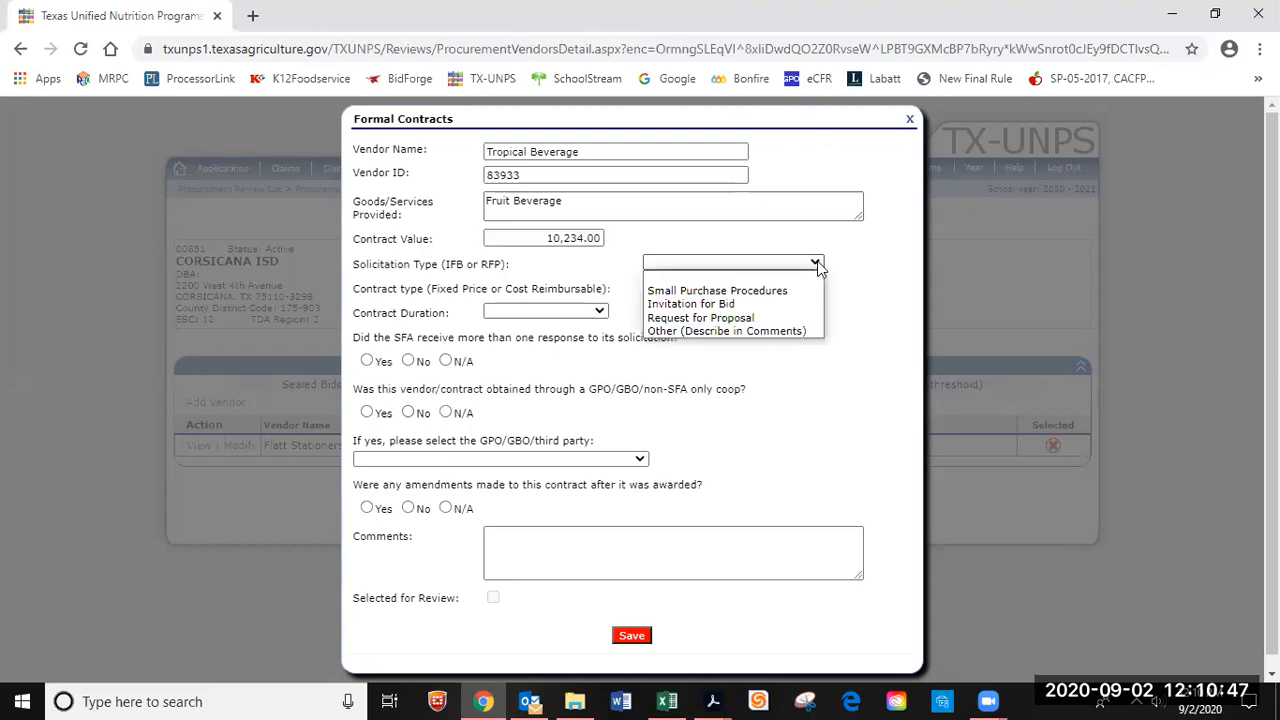
left_click(779, 317)
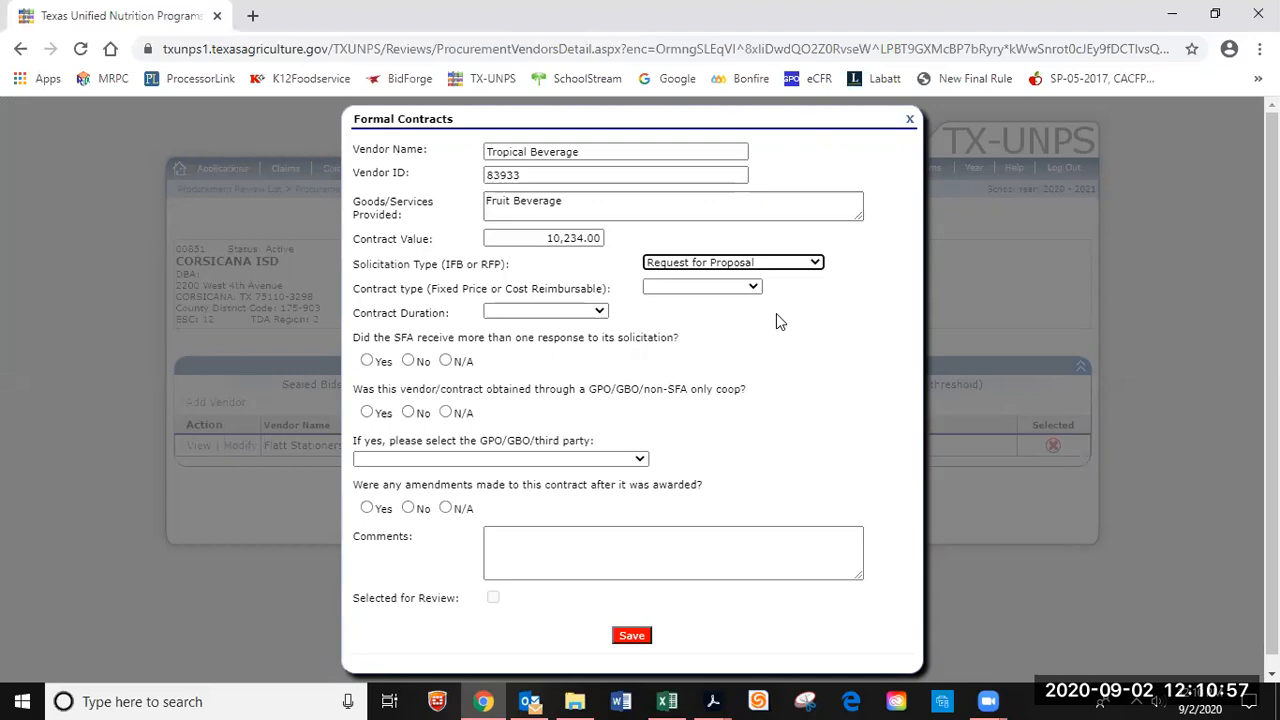
left_click(664, 700)
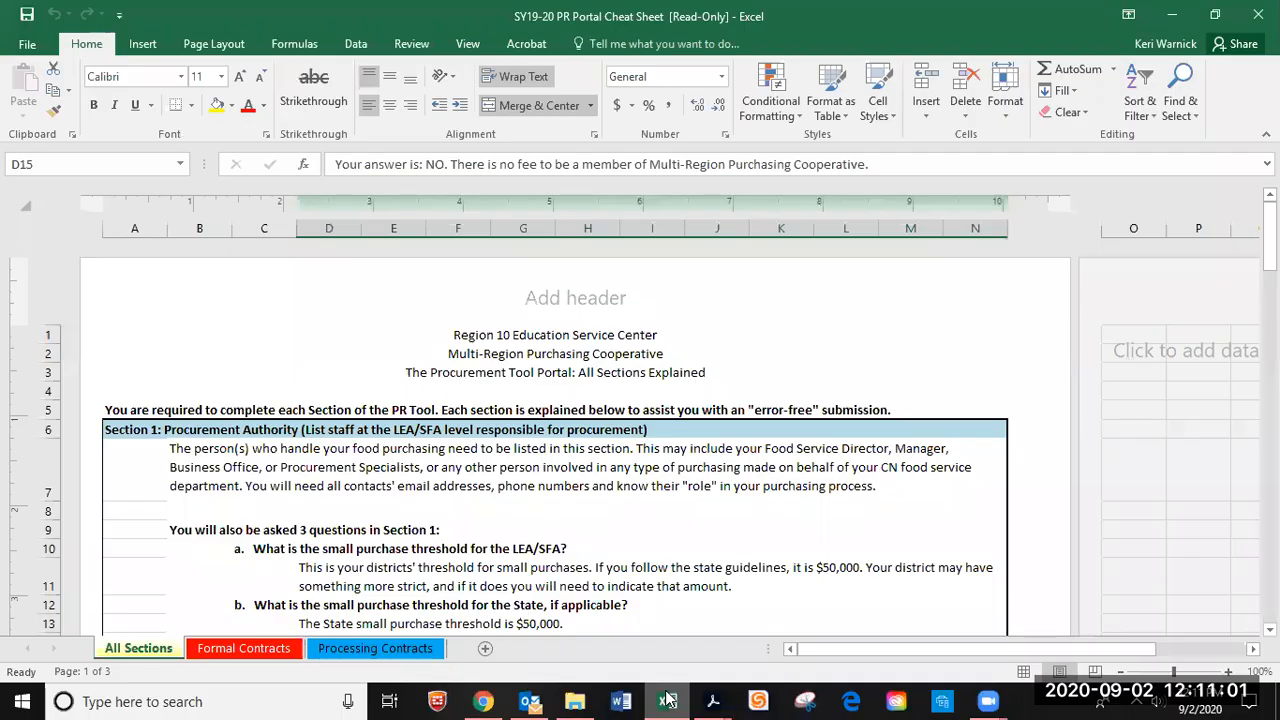
scroll(728, 540, "down", 3)
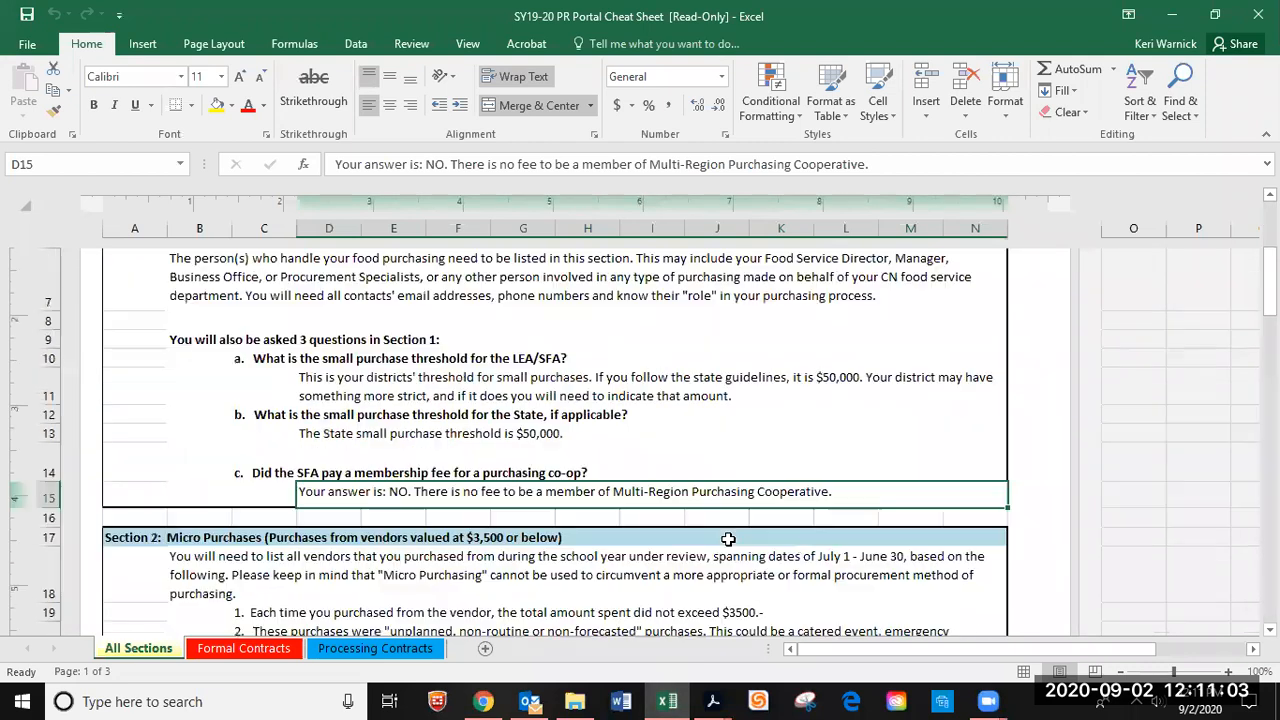
scroll(728, 540, "down", 3)
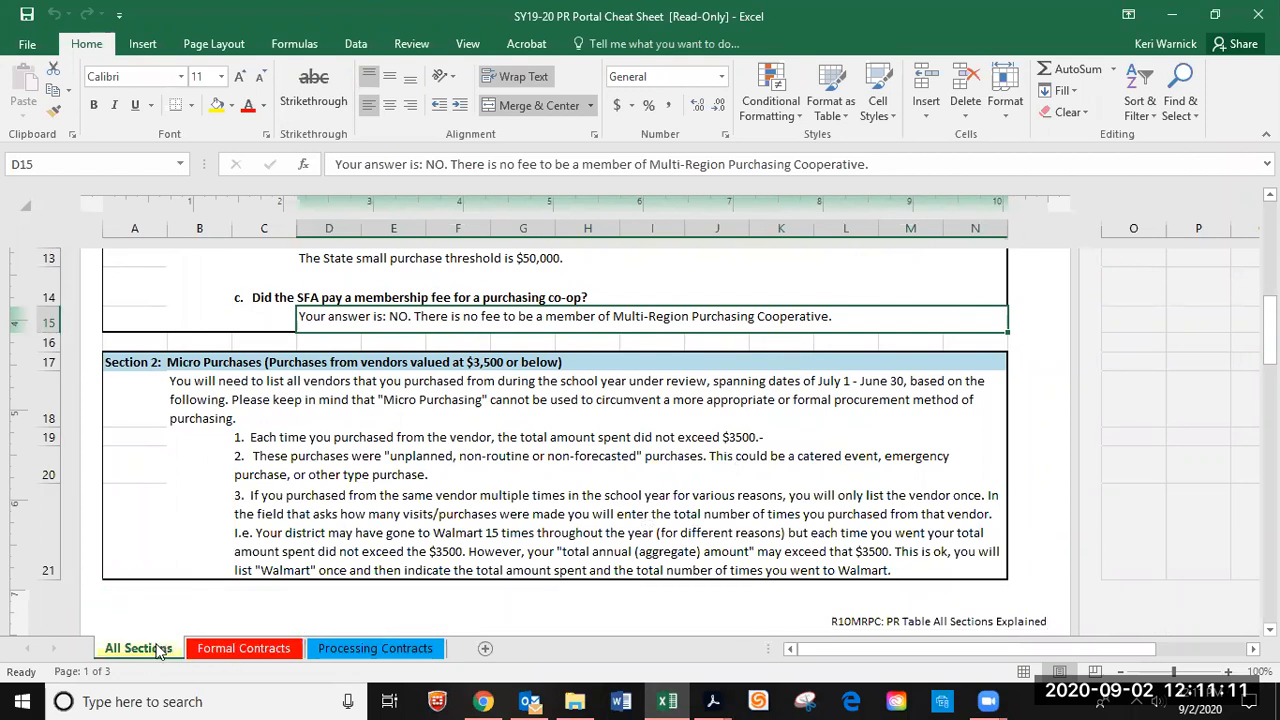
left_click(224, 650)
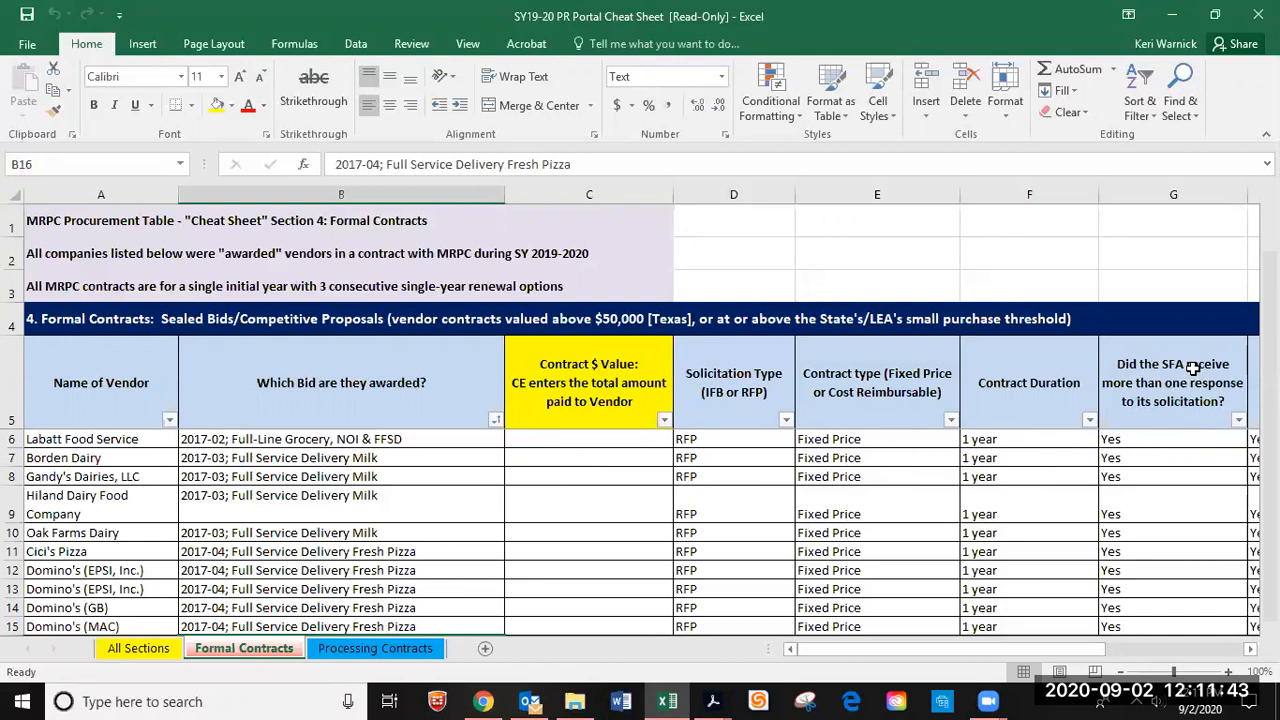
left_click_drag(1107, 648, 1148, 653)
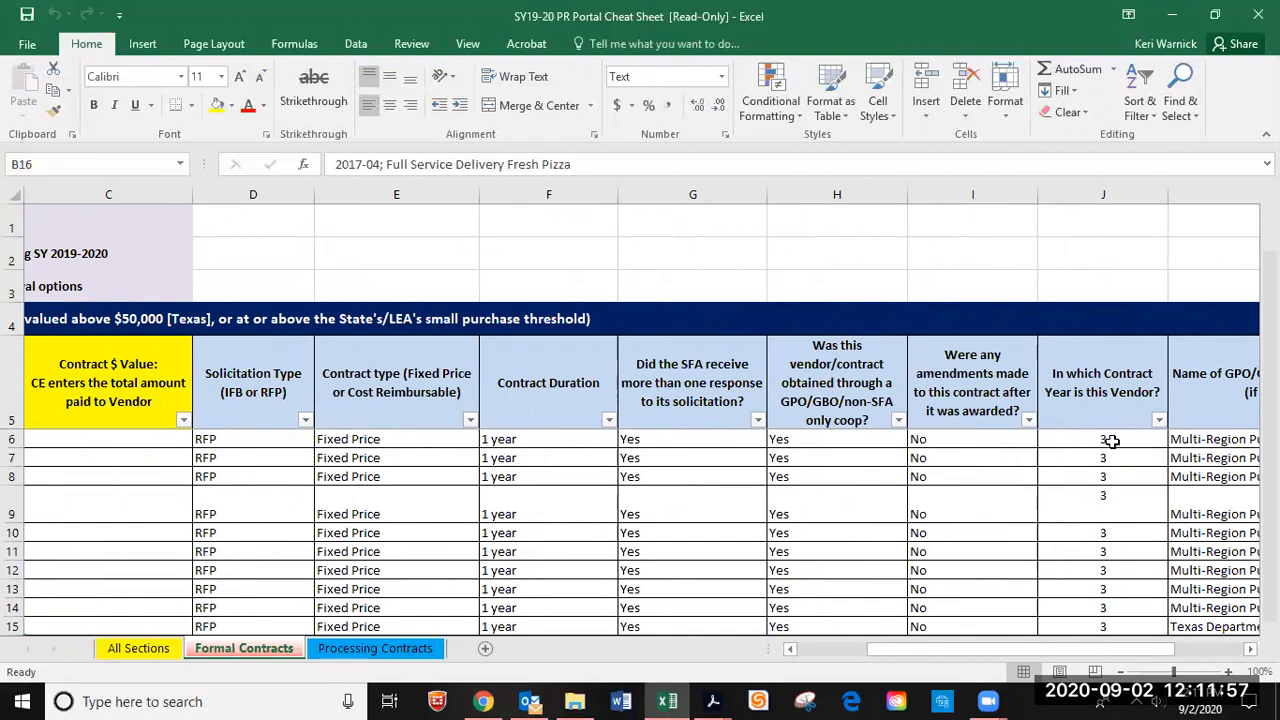
left_click(1175, 16)
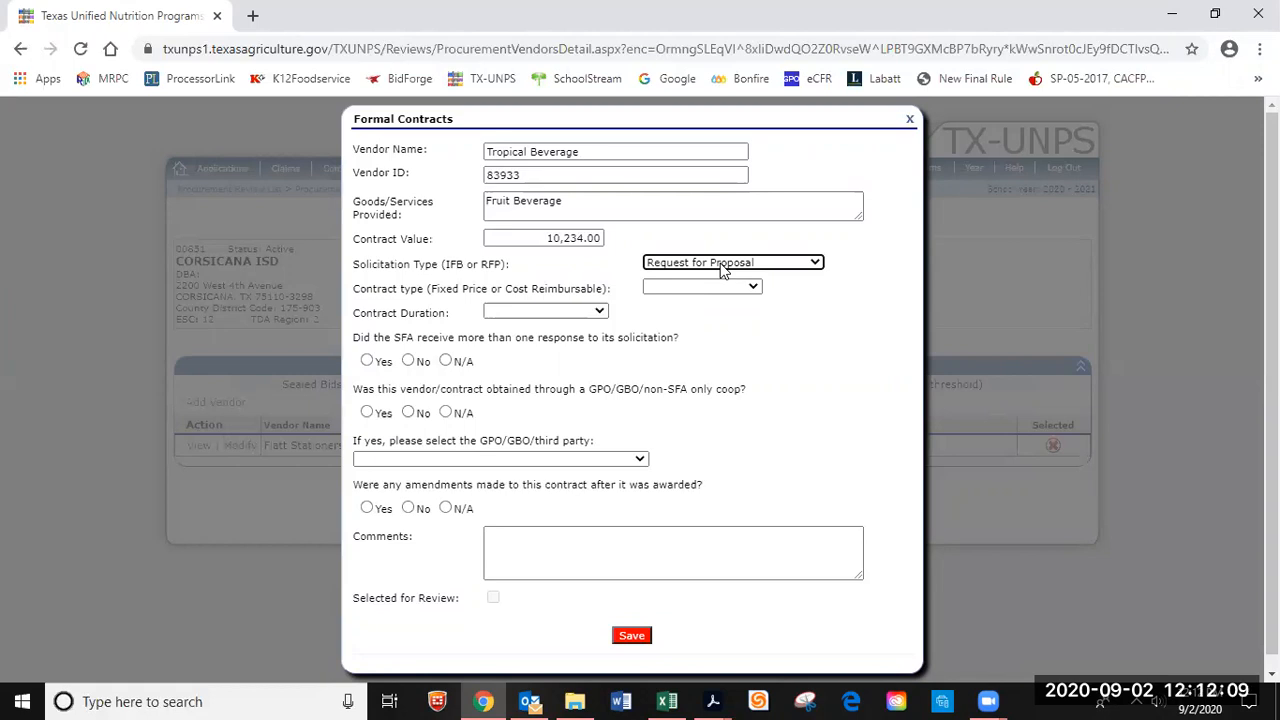
Set the Tropical Beverage contract type to Fixed Price and duration to One Year.
left_click(752, 289)
left_click(757, 286)
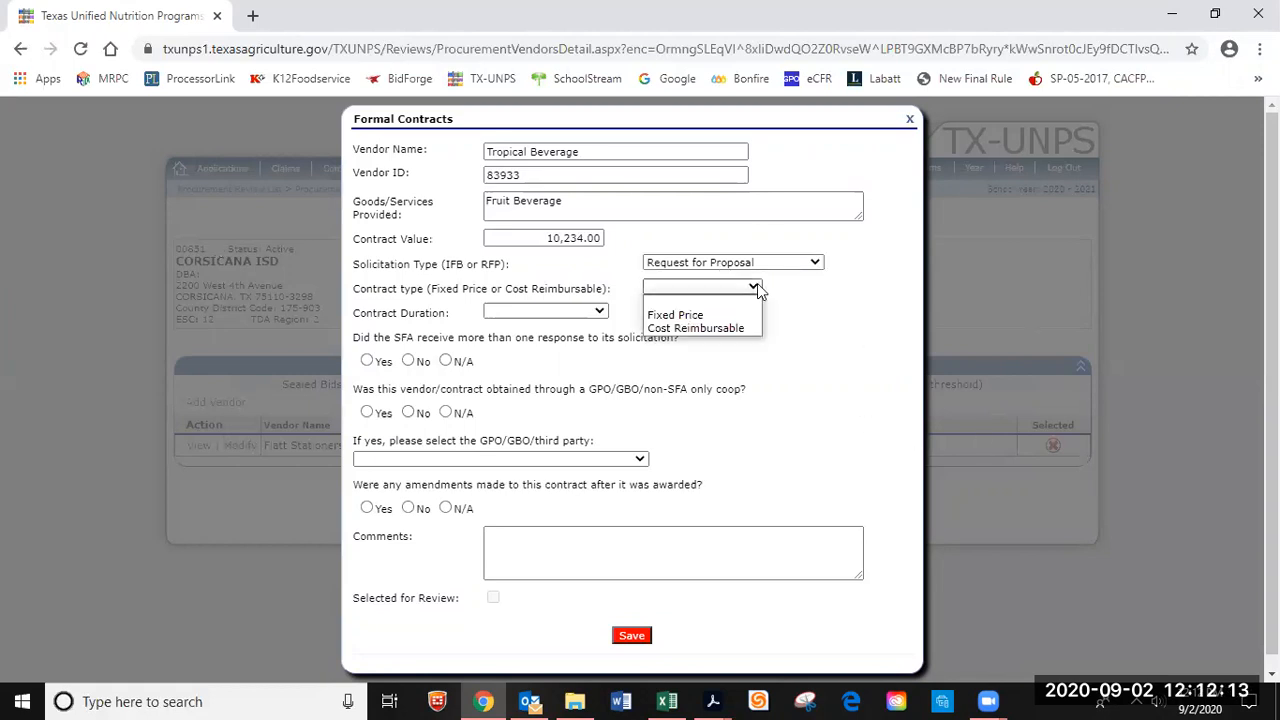
left_click(706, 316)
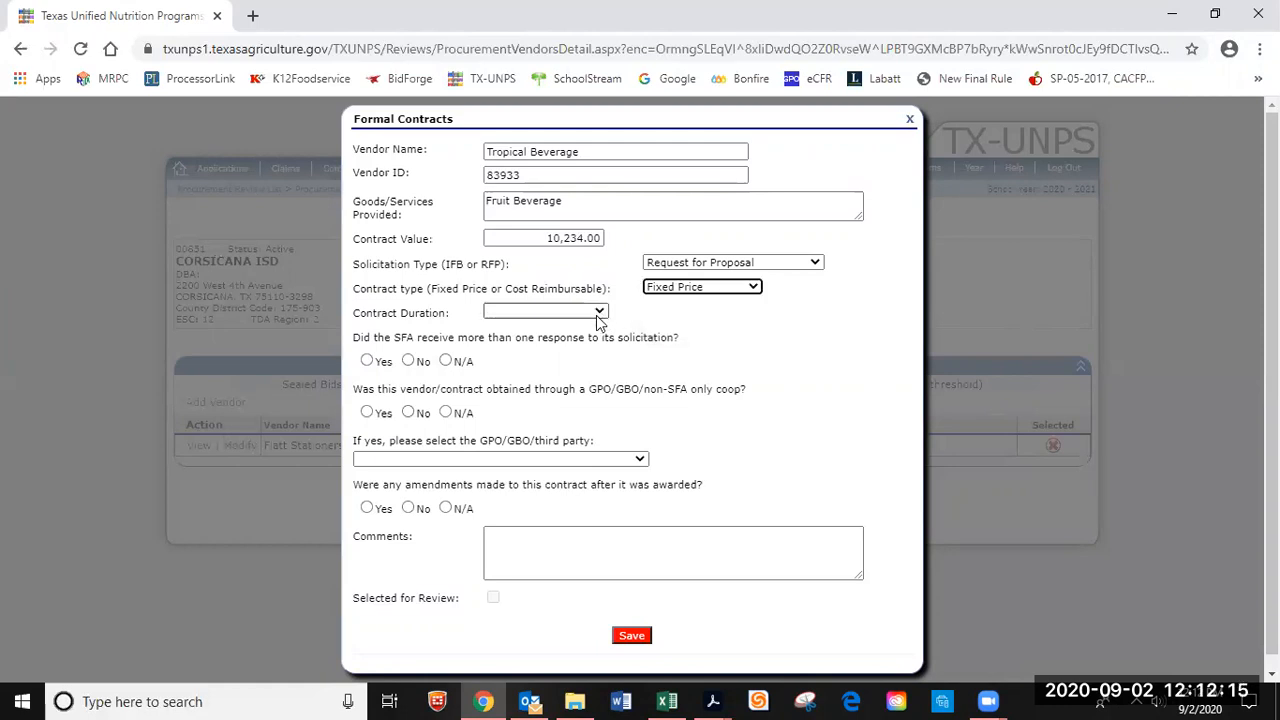
left_click(599, 316)
left_click(566, 353)
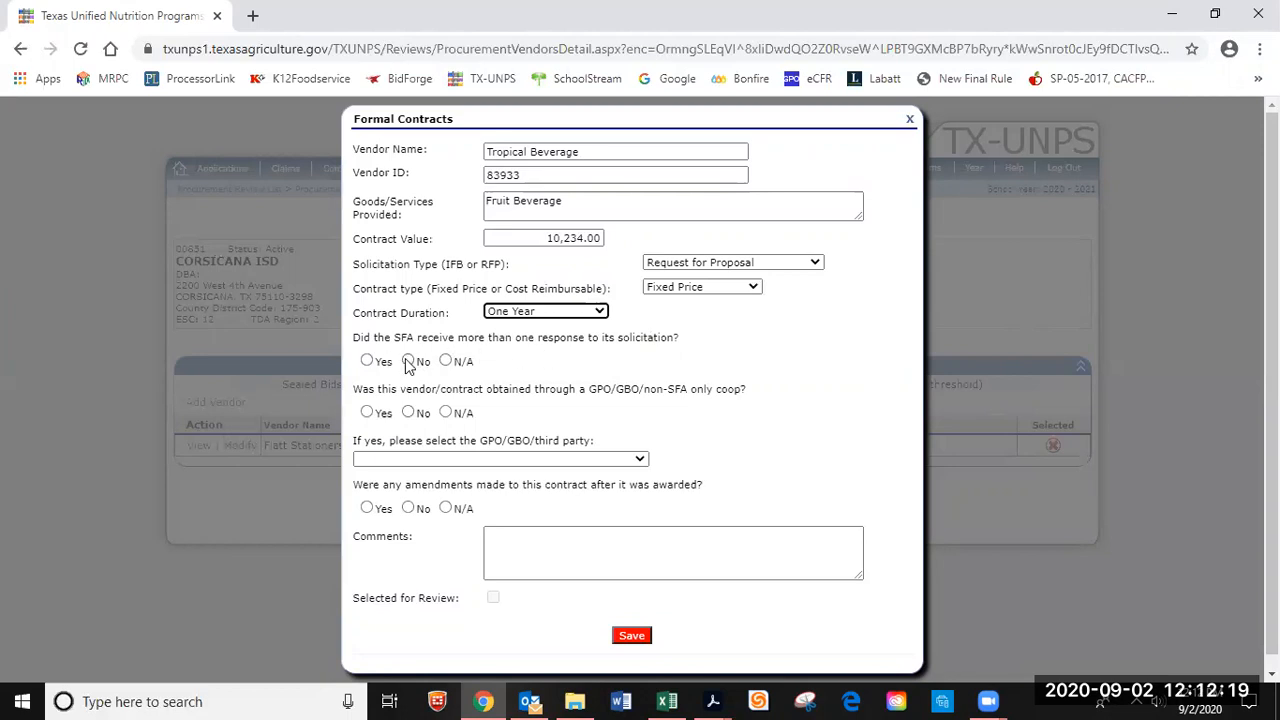
Answer Yes to multiple responses, Yes to coop via Multi-Region Purchasing Cooperative, No to amendments, and save.
left_click(364, 363)
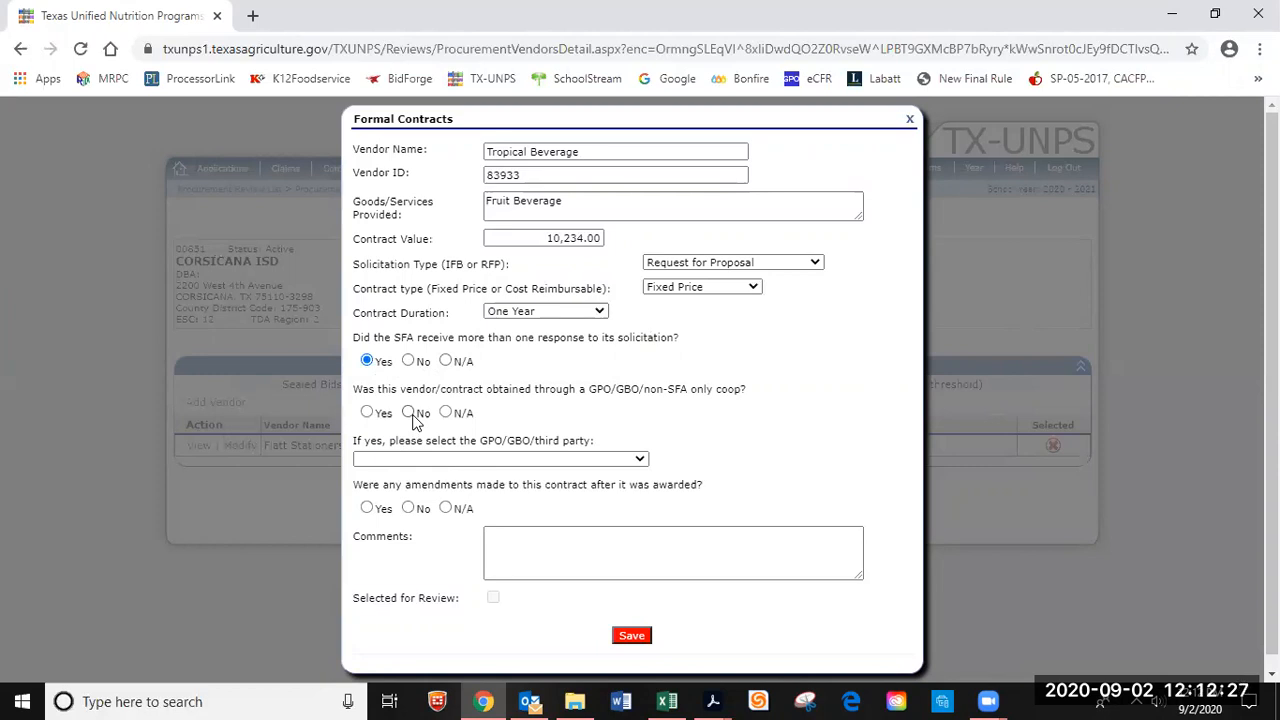
left_click(369, 413)
left_click(530, 460)
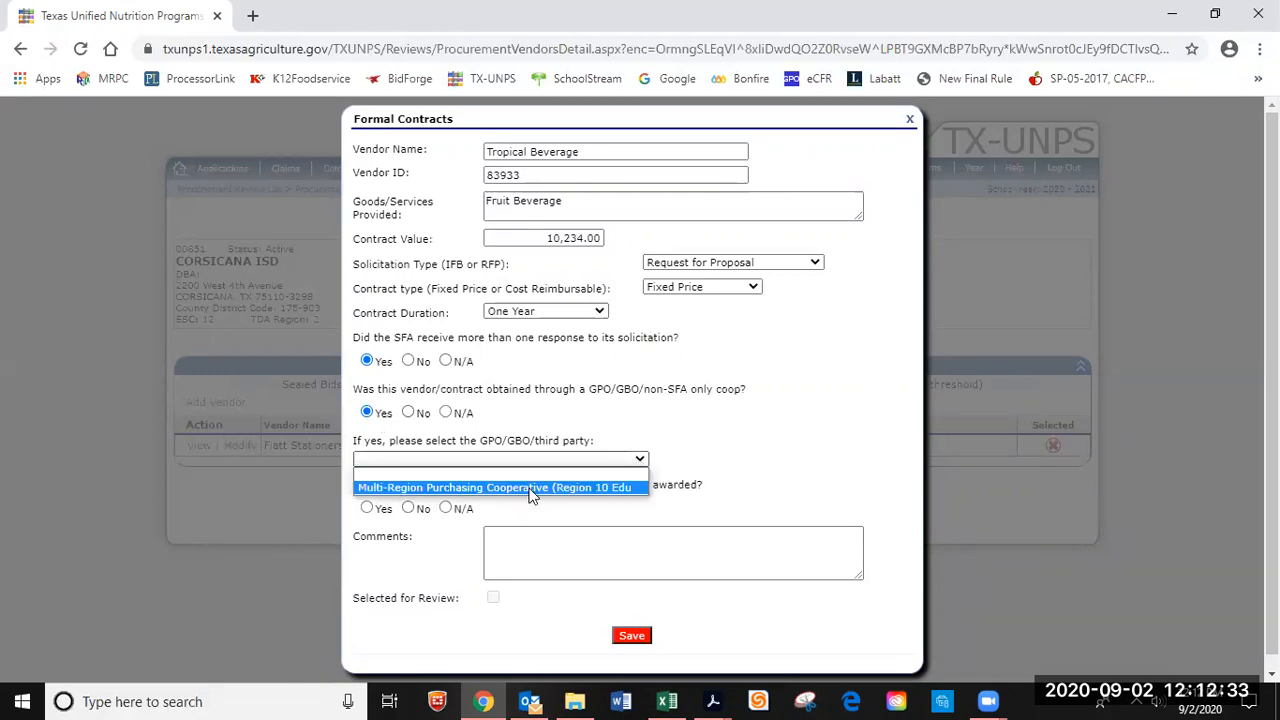
left_click(531, 488)
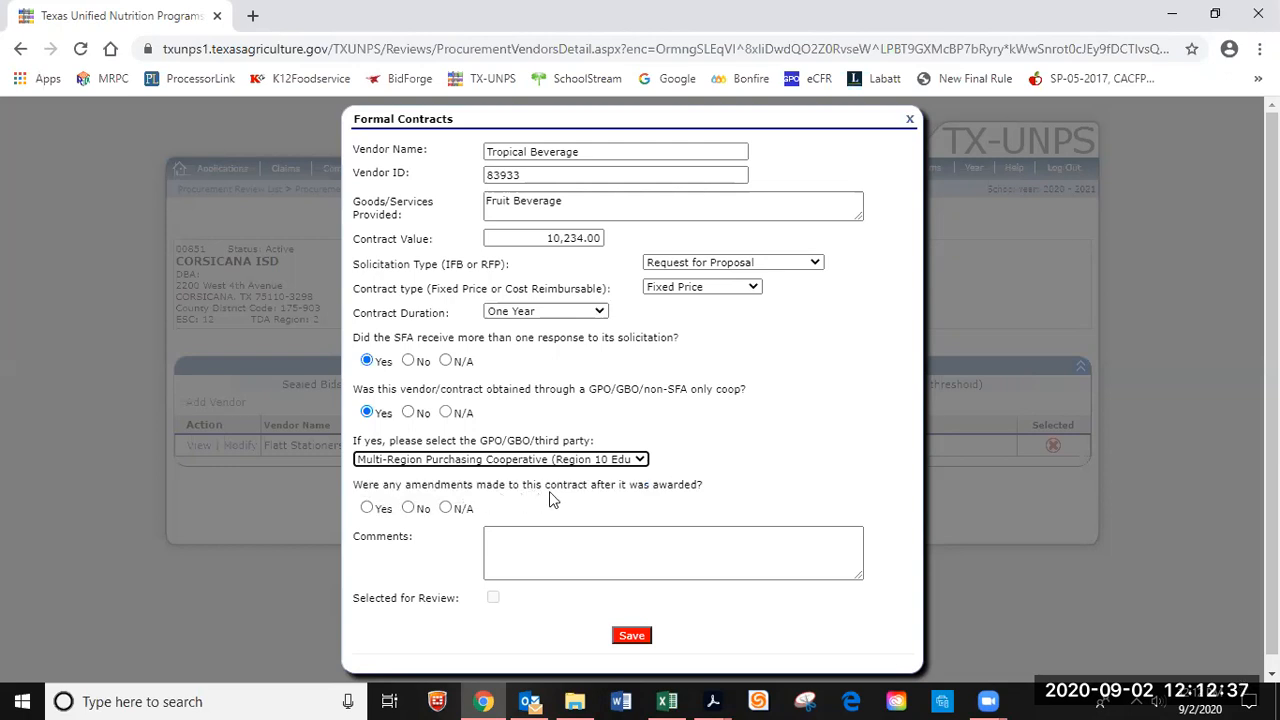
left_click(408, 508)
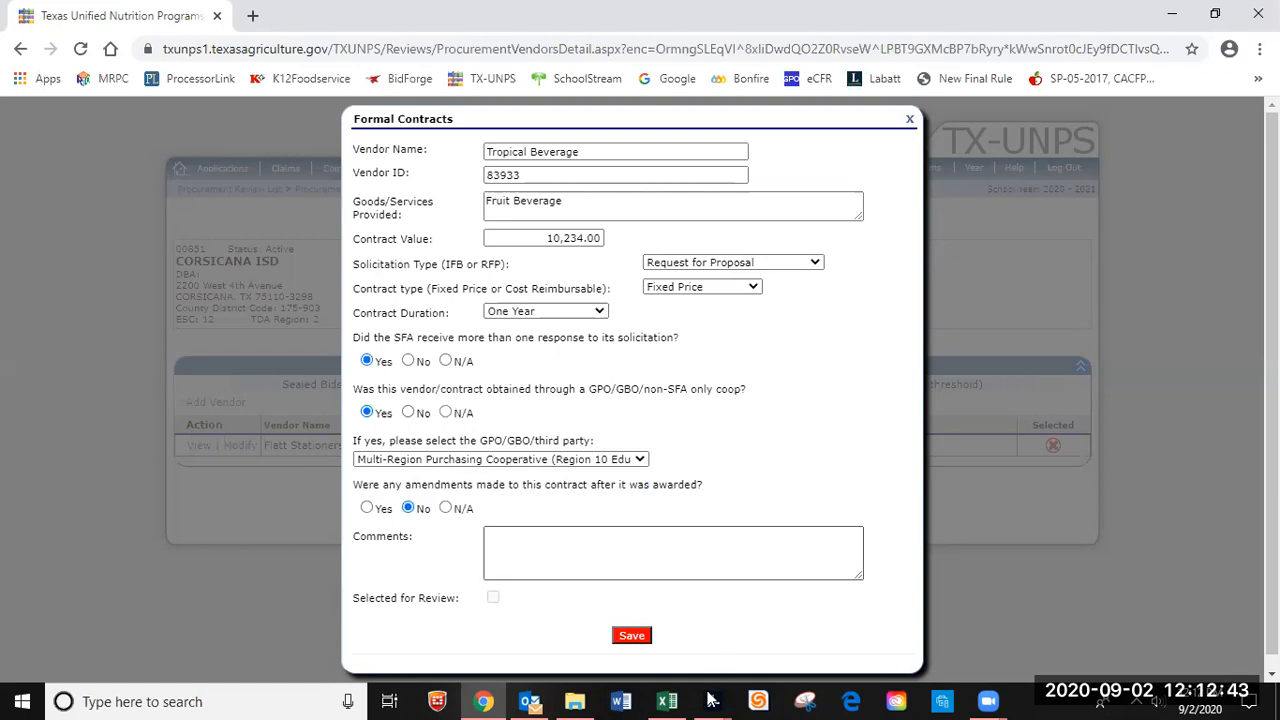
left_click(632, 638)
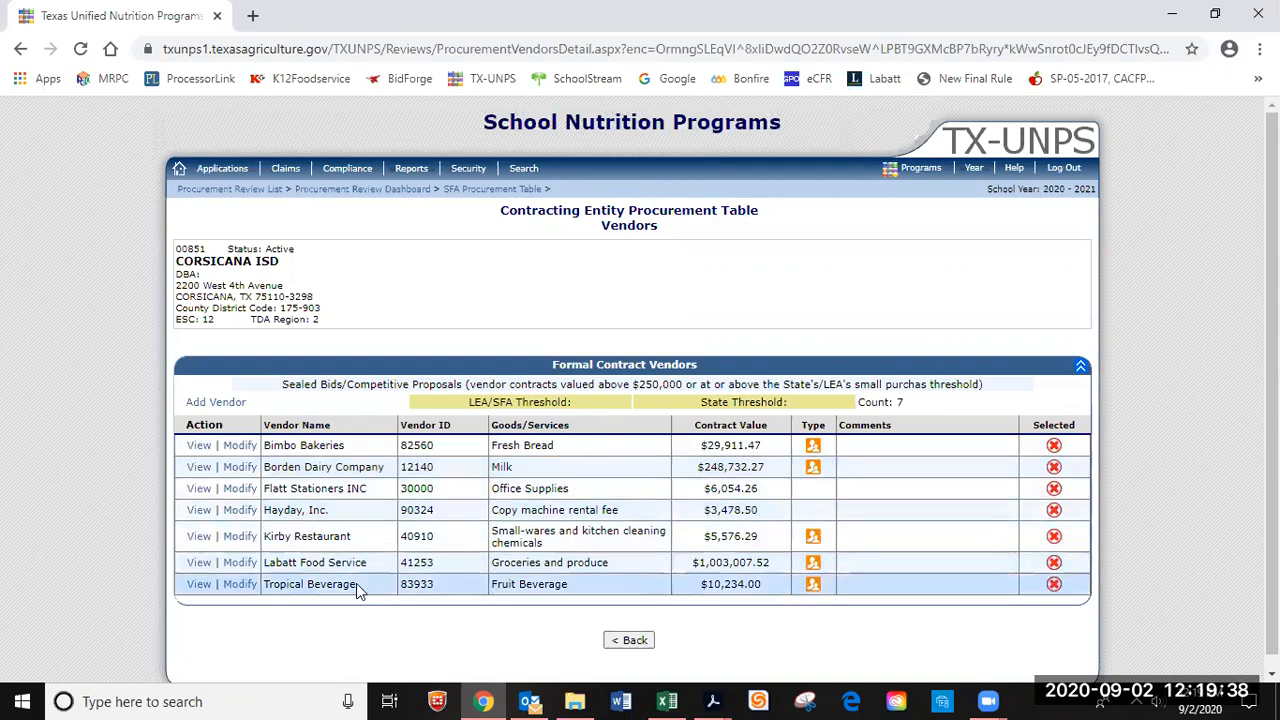
Check the FSMC Contracts vendor list, then open Corsicana ISD's empty Processing Contracts vendor list.
left_click(628, 641)
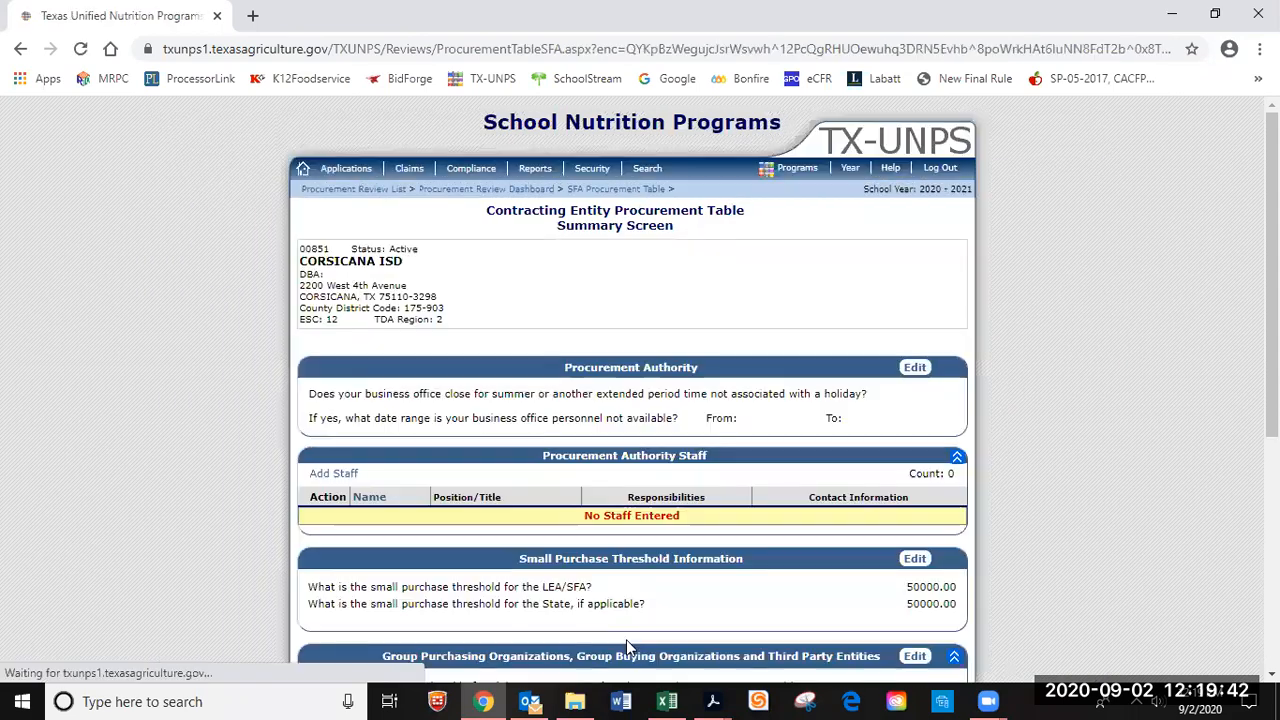
scroll(728, 595, "down", 2)
scroll(733, 583, "down", 3)
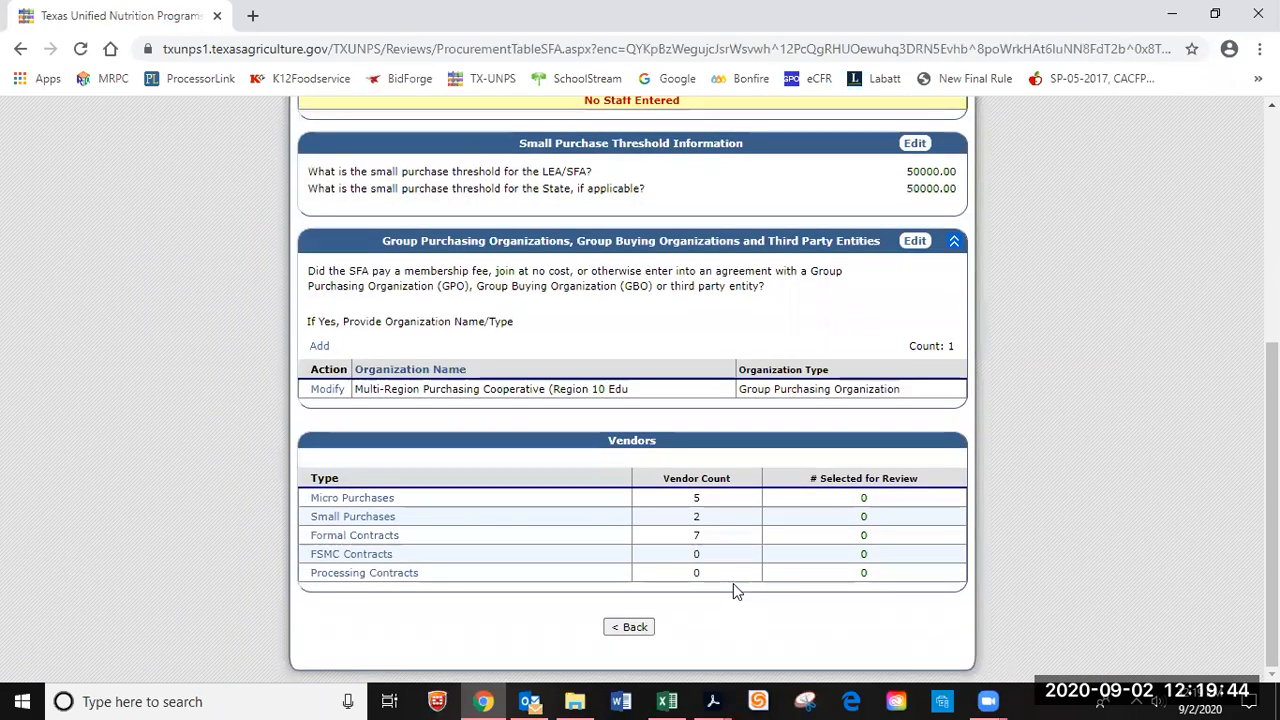
left_click(377, 555)
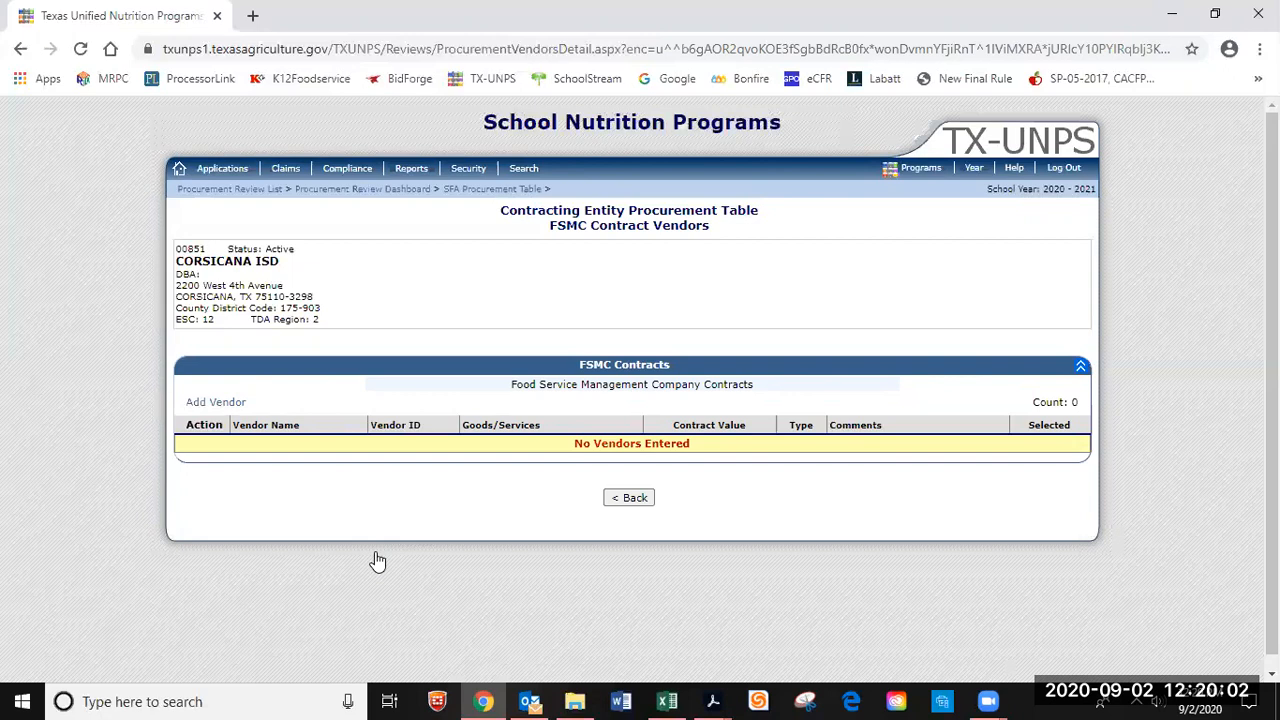
left_click(632, 498)
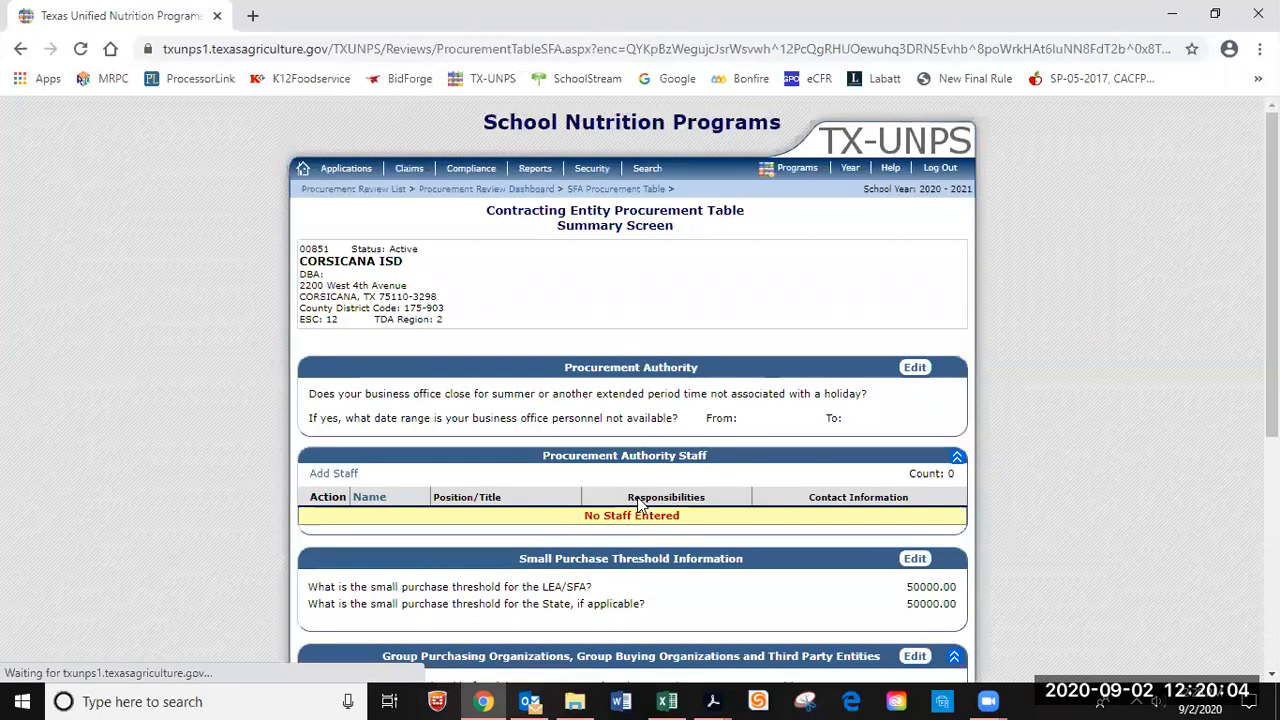
scroll(652, 560, "down", 5)
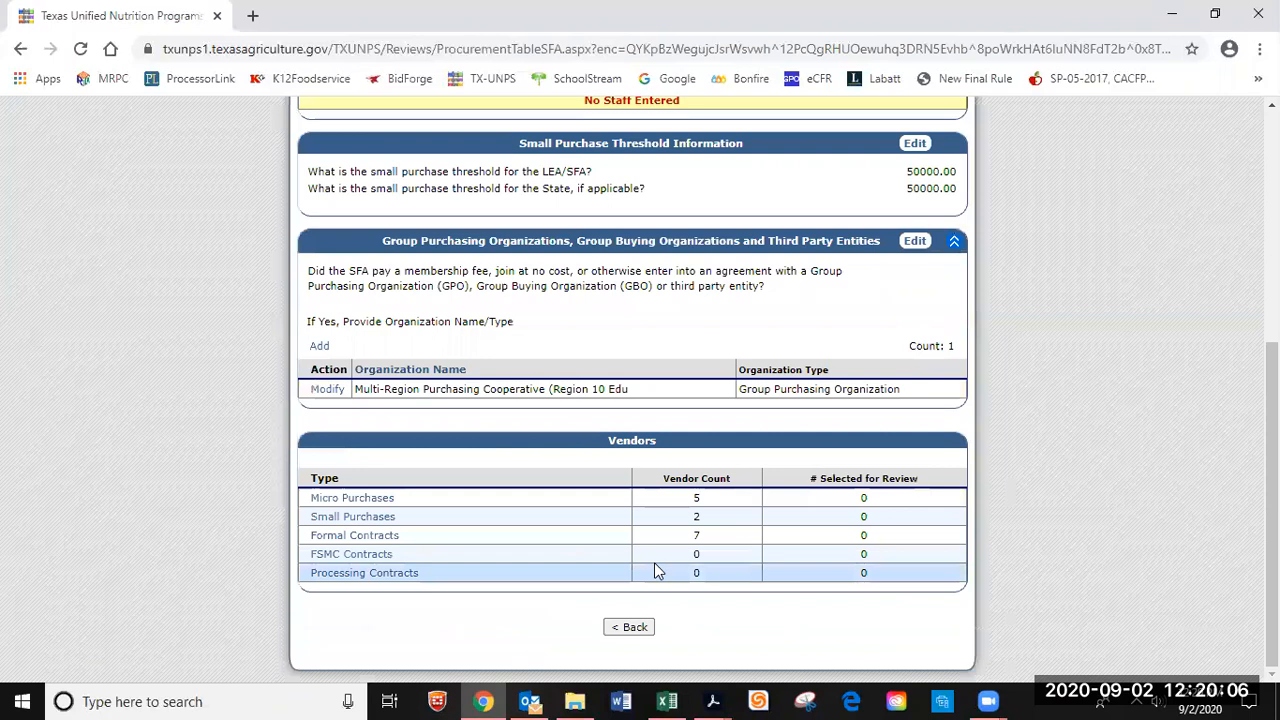
left_click(397, 576)
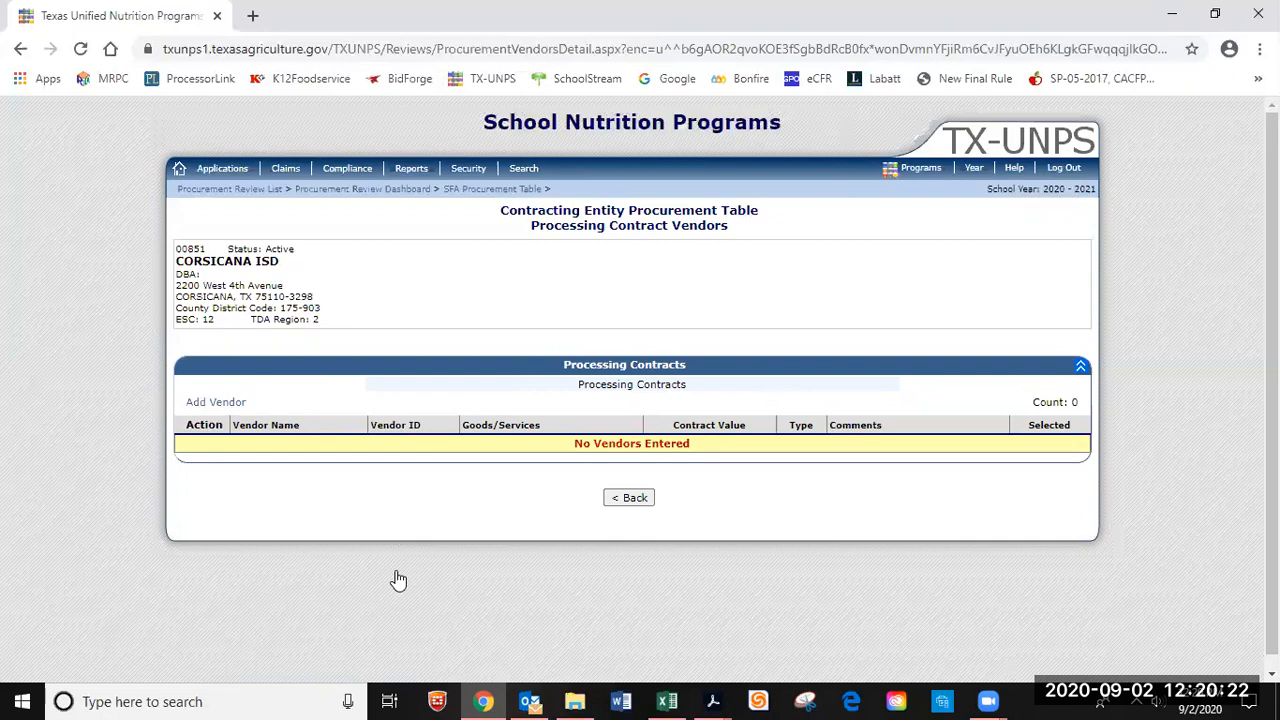
Add a new processing contract vendor named Pilgrim's Pride Corp with vendor ID 88004.
left_click(214, 403)
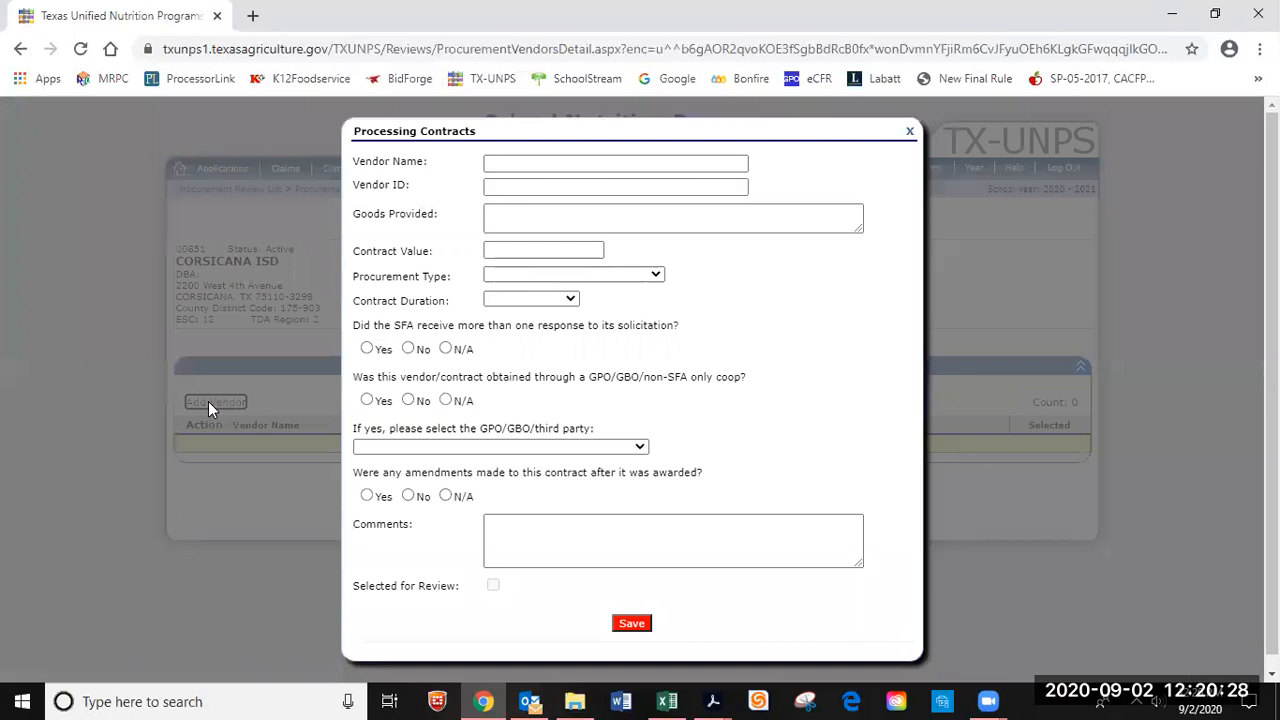
left_click(526, 165)
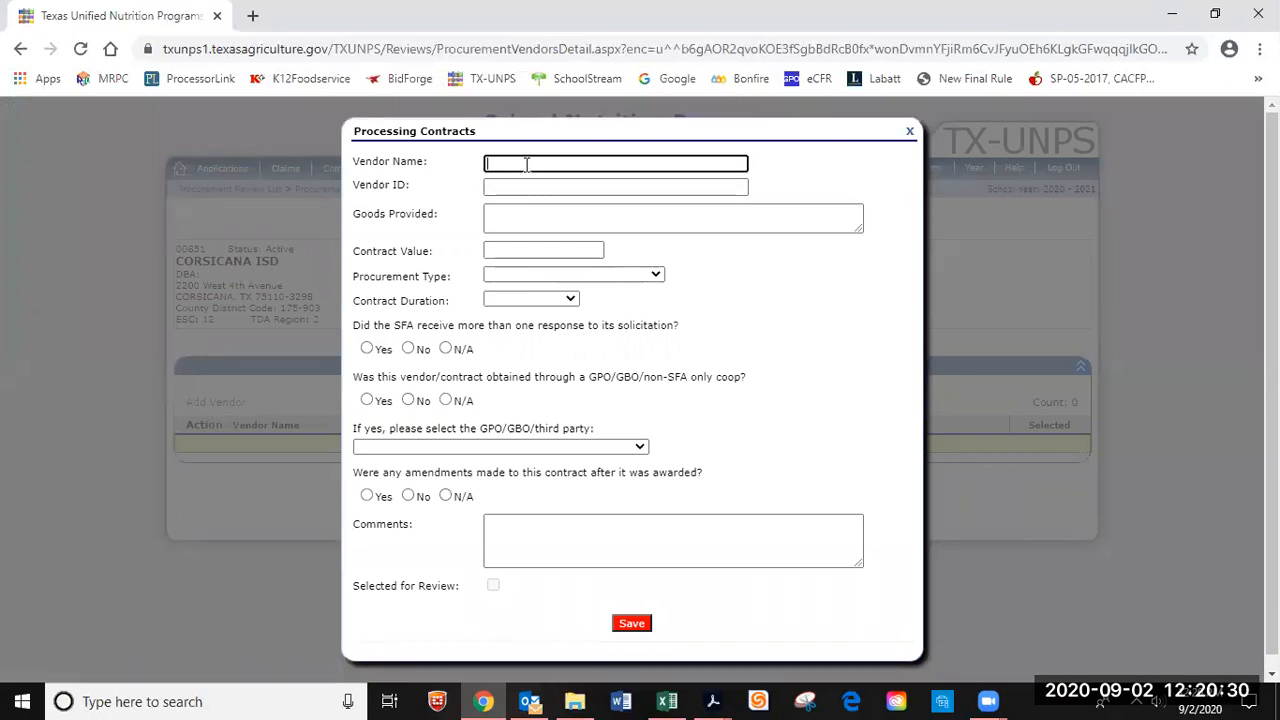
type("Pilgrim")
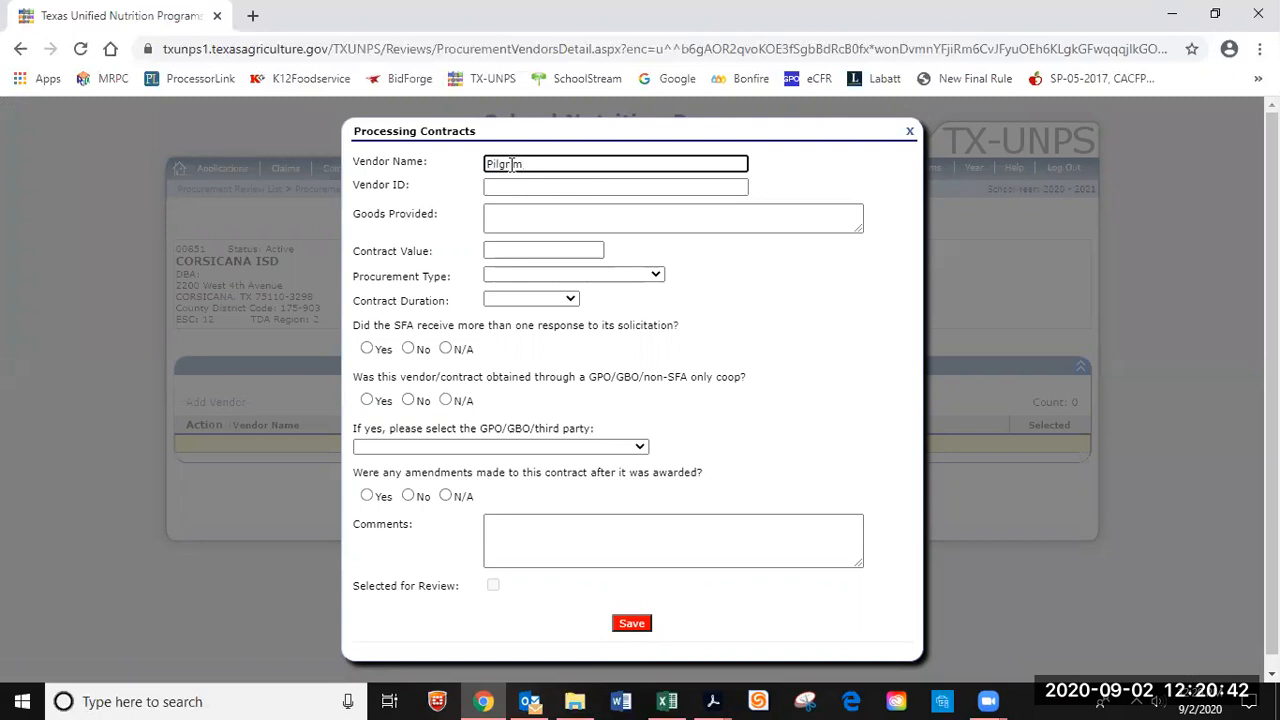
type("'s Pride Corp")
left_click(522, 186)
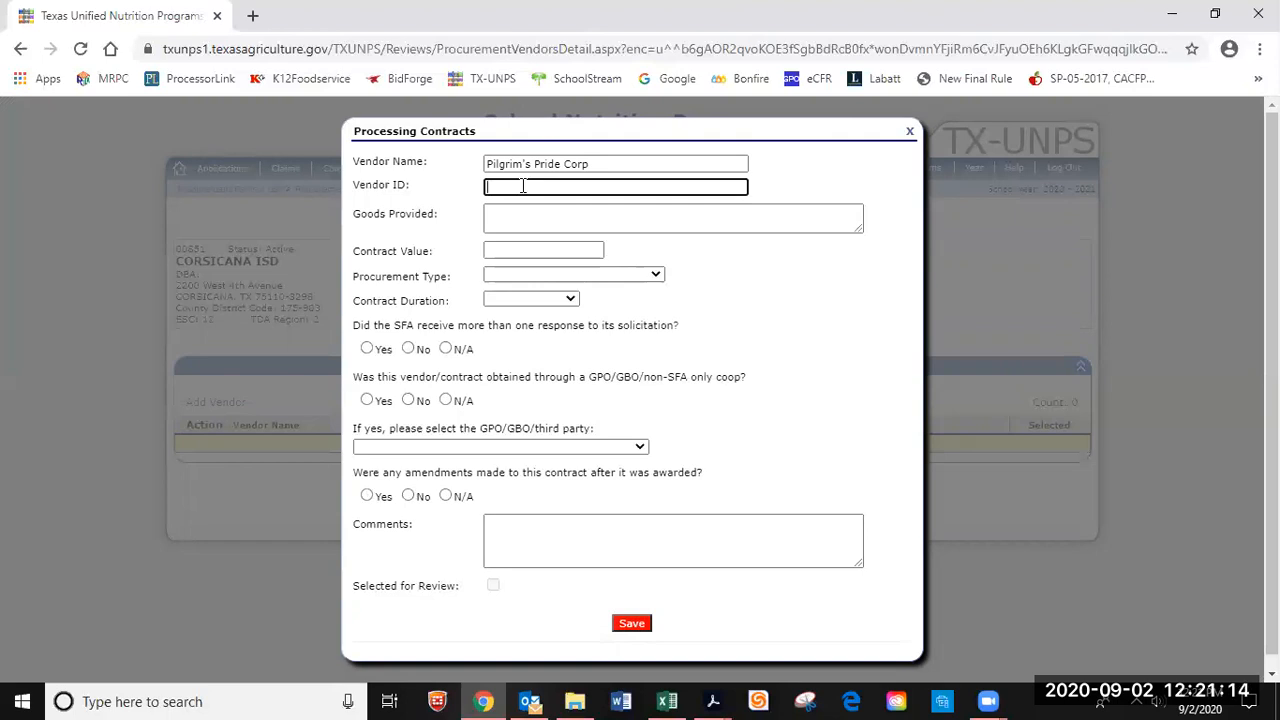
type("88004")
Enter goods provided as Process Chicken and a contract value of 55,659.30.
left_click(515, 214)
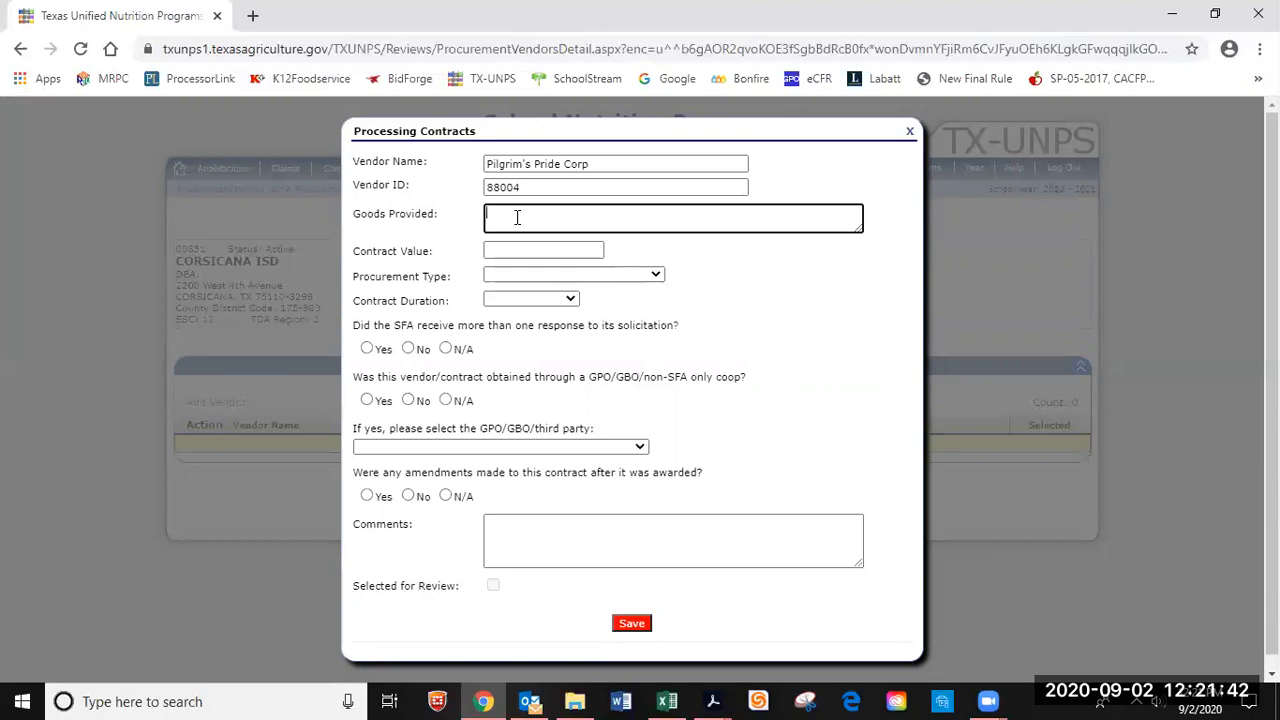
type("Process Chicken")
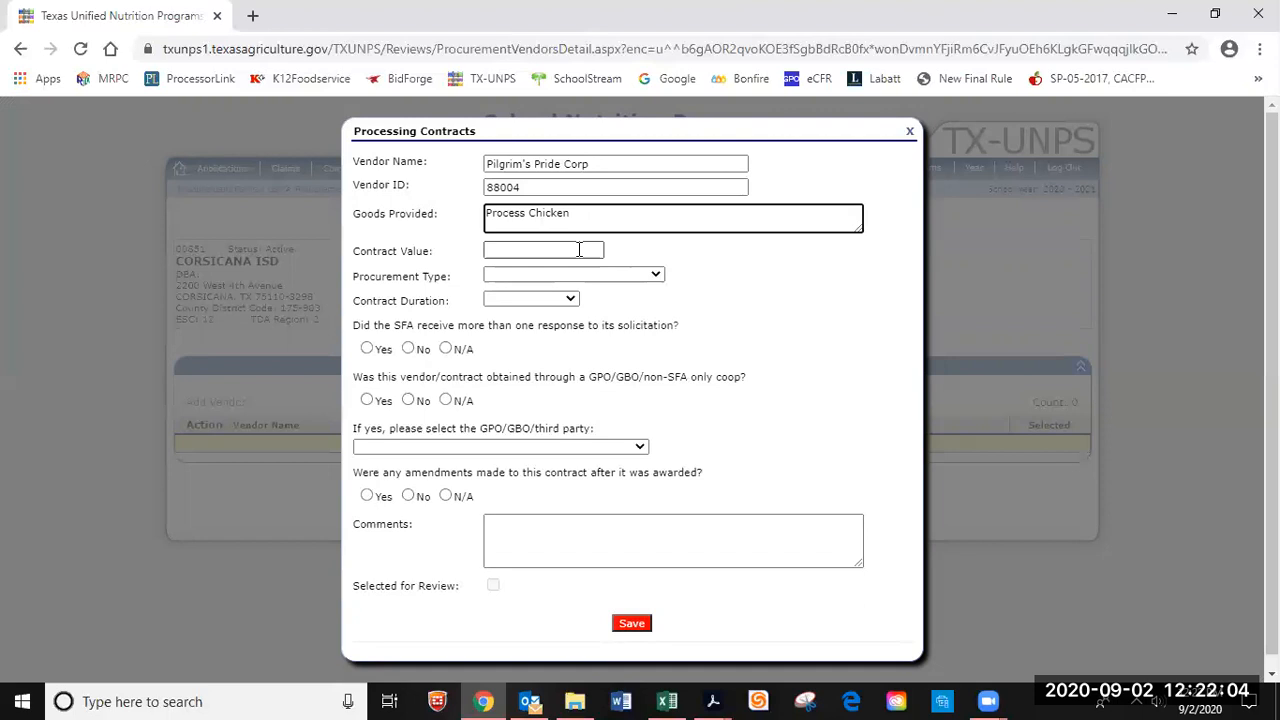
left_click(578, 250)
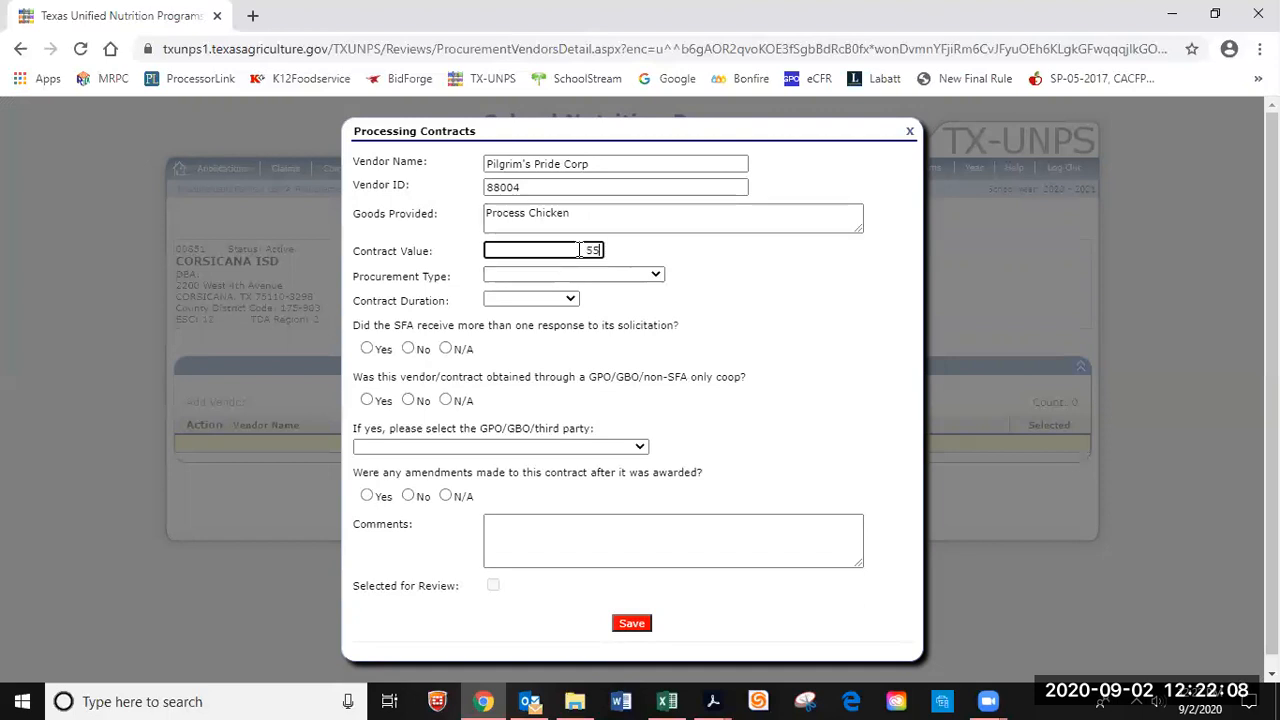
type("55")
type("55")
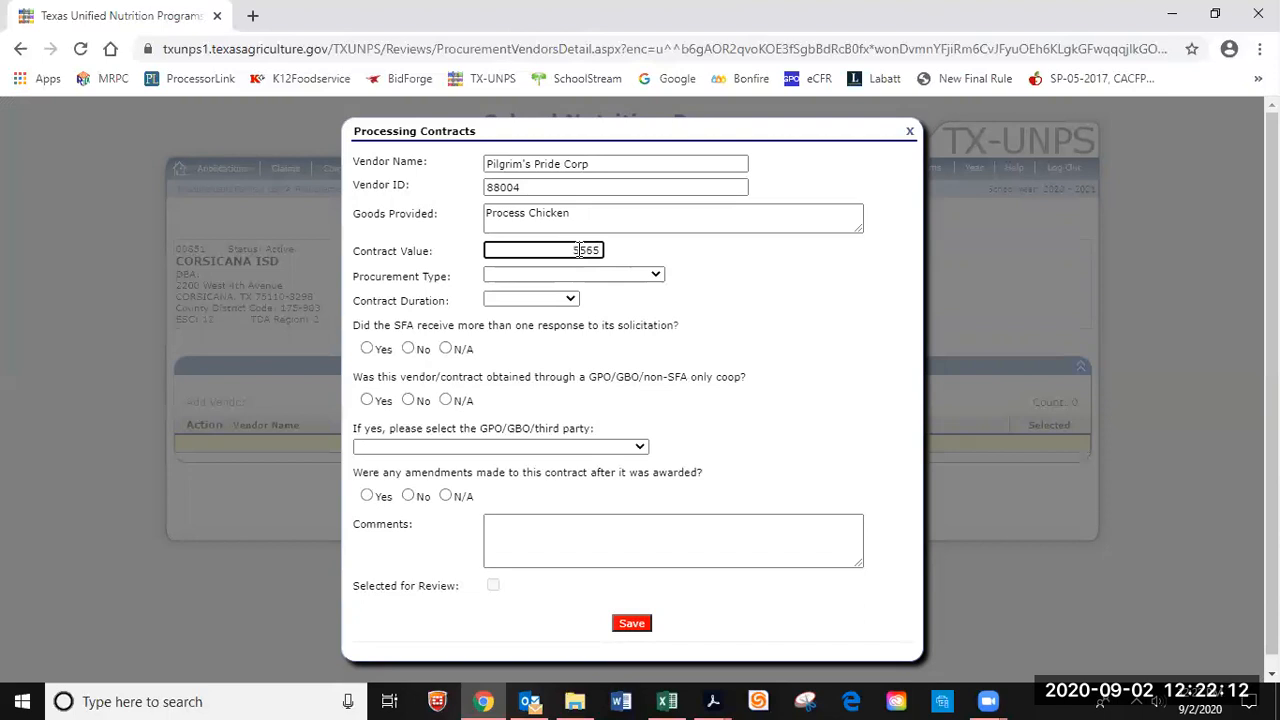
type("9.30")
left_click(656, 277)
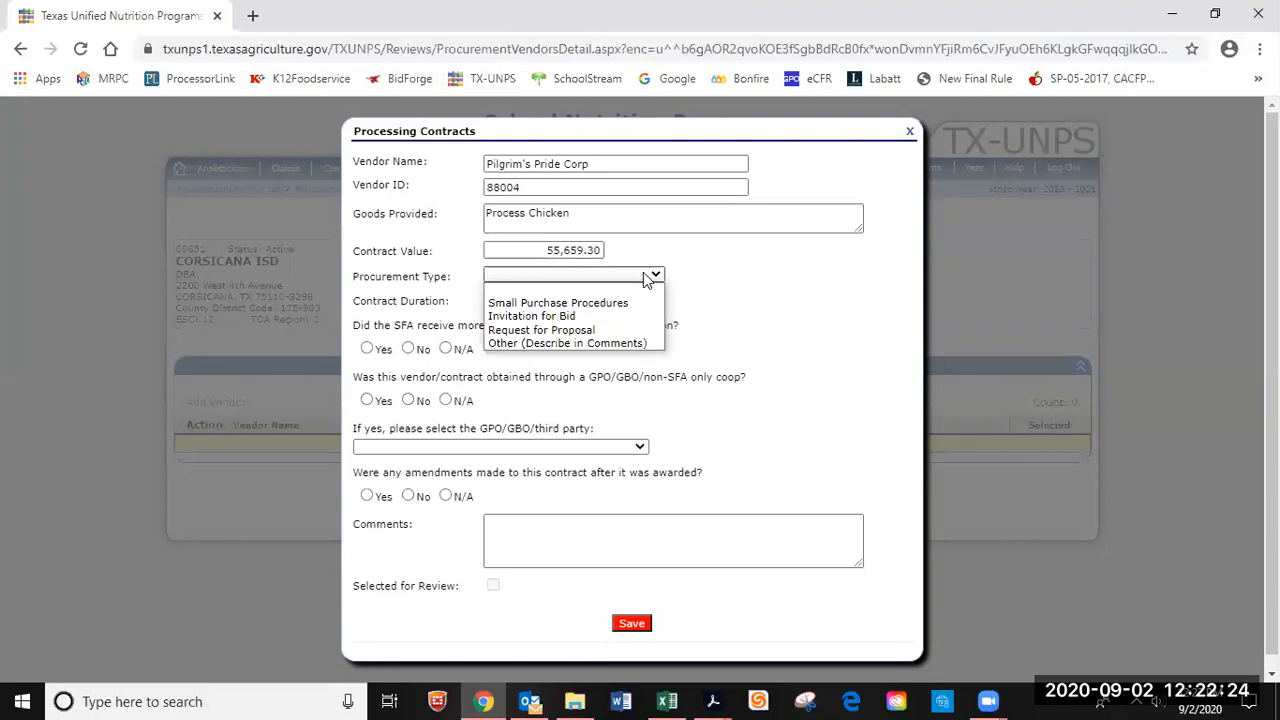
left_click(668, 700)
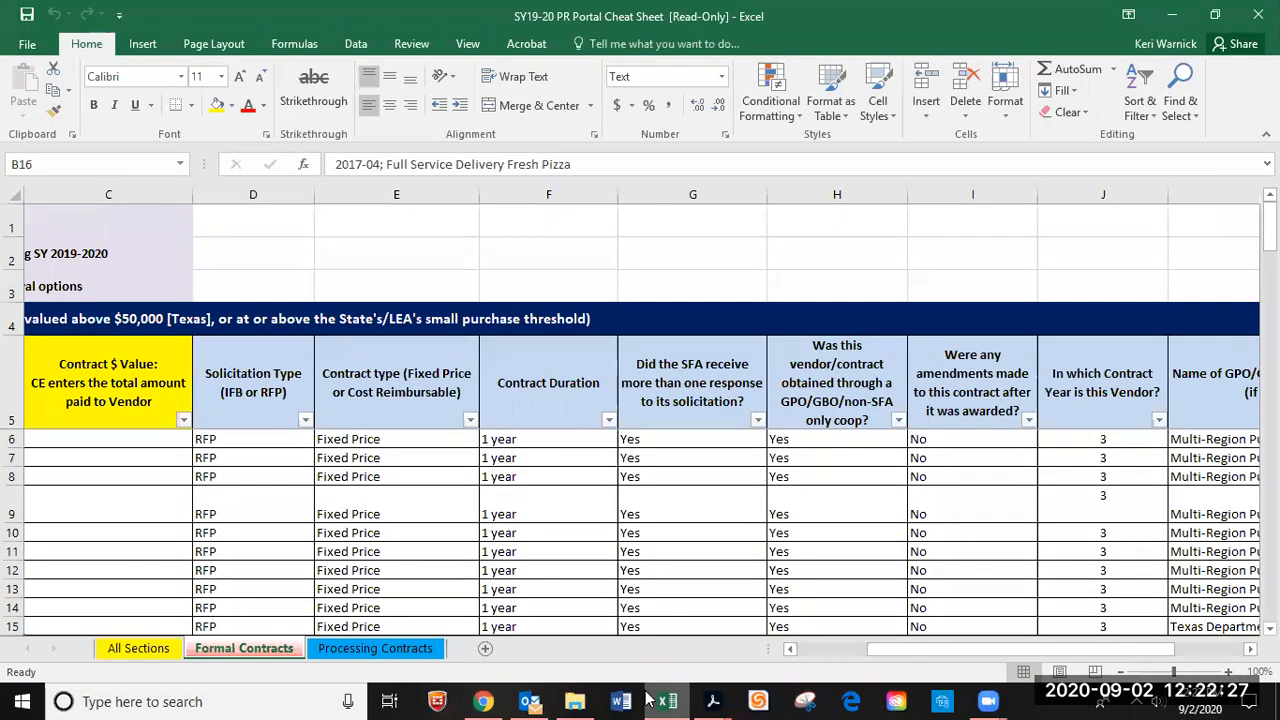
Review the Processing Contracts sheet in the Excel cheat sheet, then minimize Excel.
left_click(424, 649)
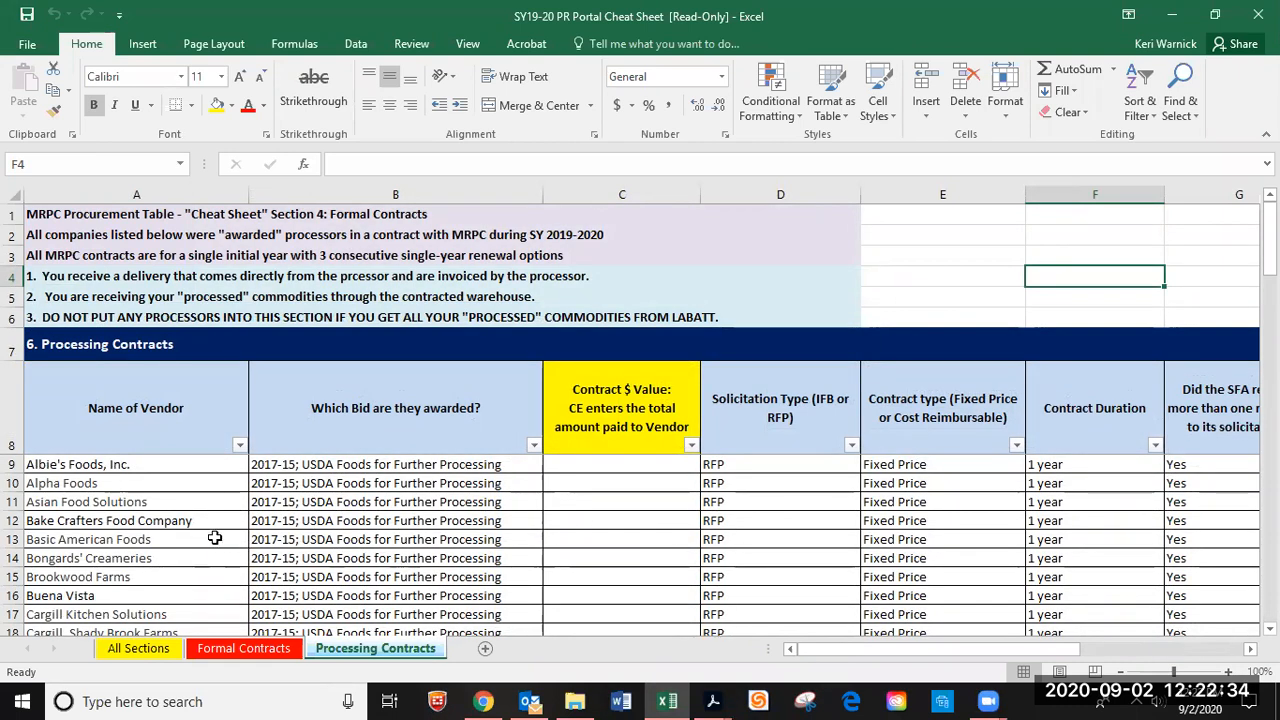
left_click(1175, 22)
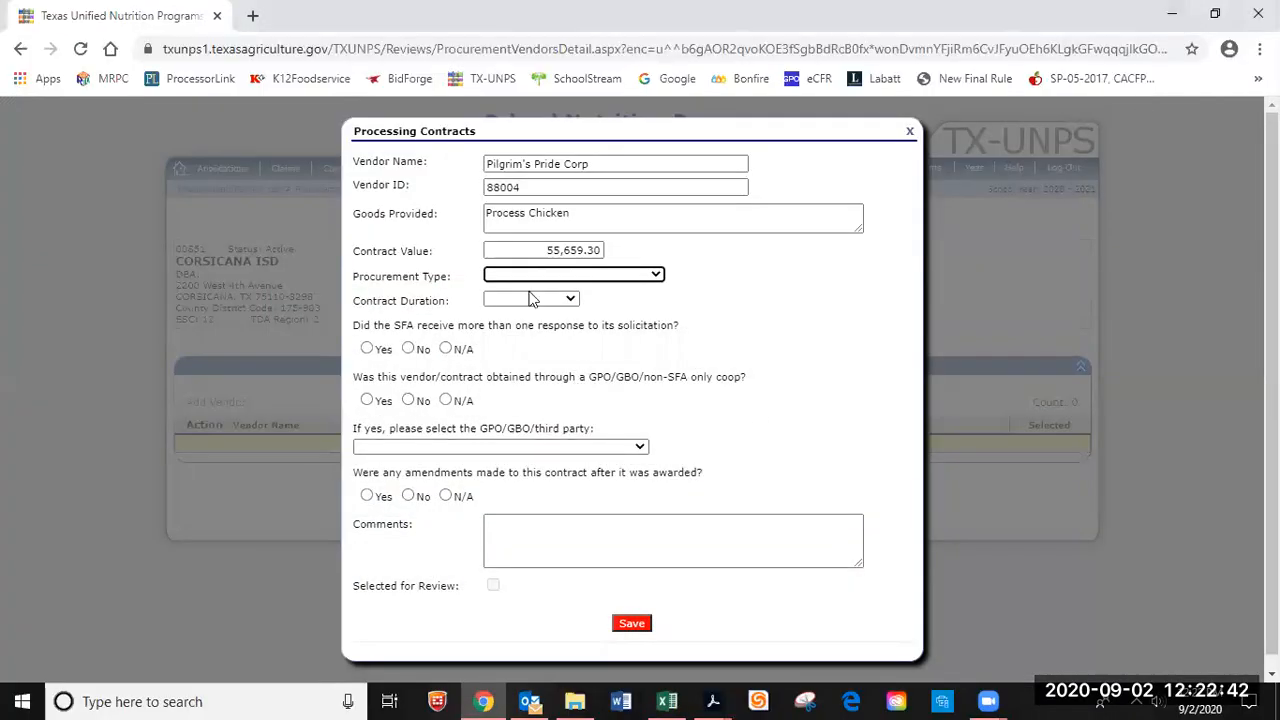
Choose Request for Proposal as the procurement type for the Pilgrim's Pride Corp contract.
left_click(656, 277)
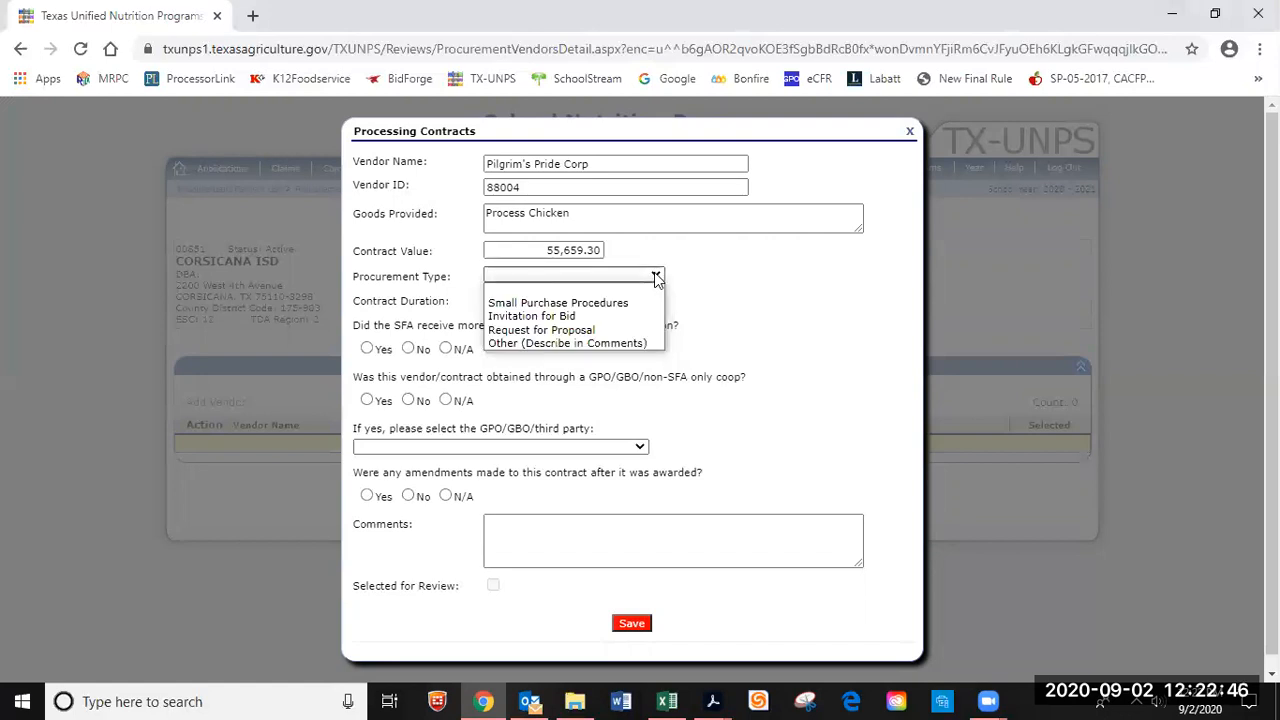
left_click(620, 331)
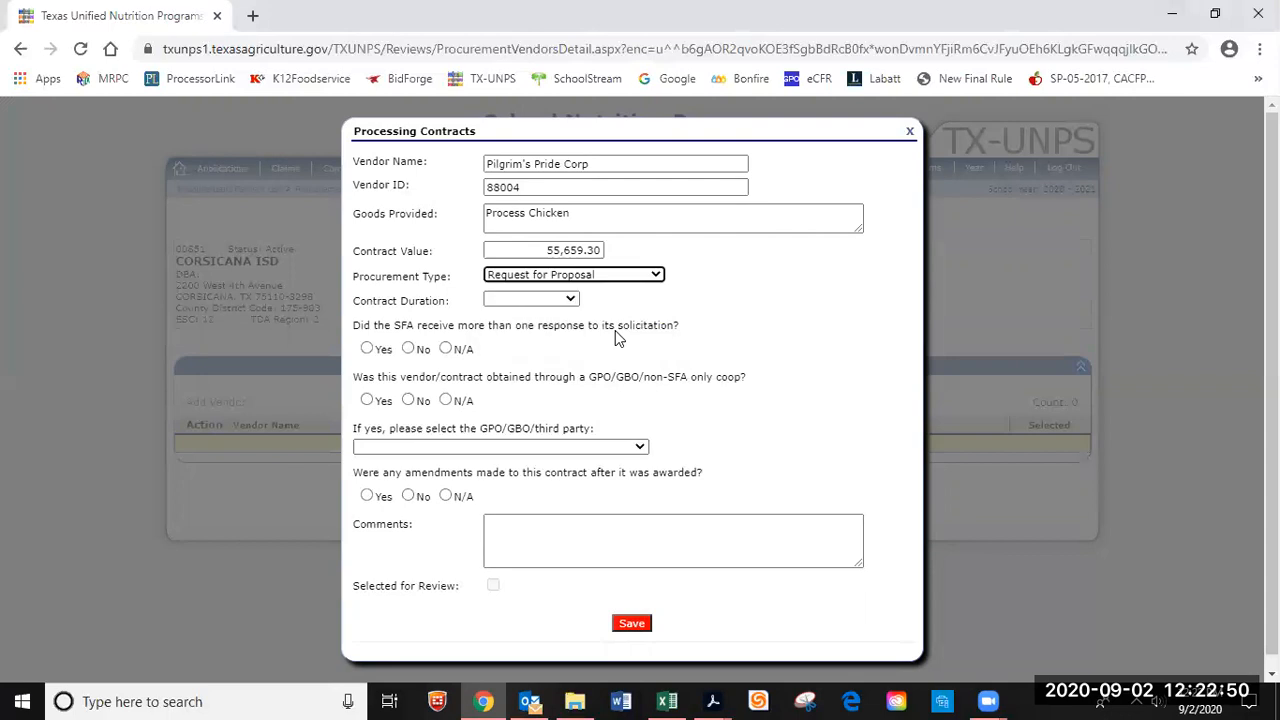
left_click(570, 301)
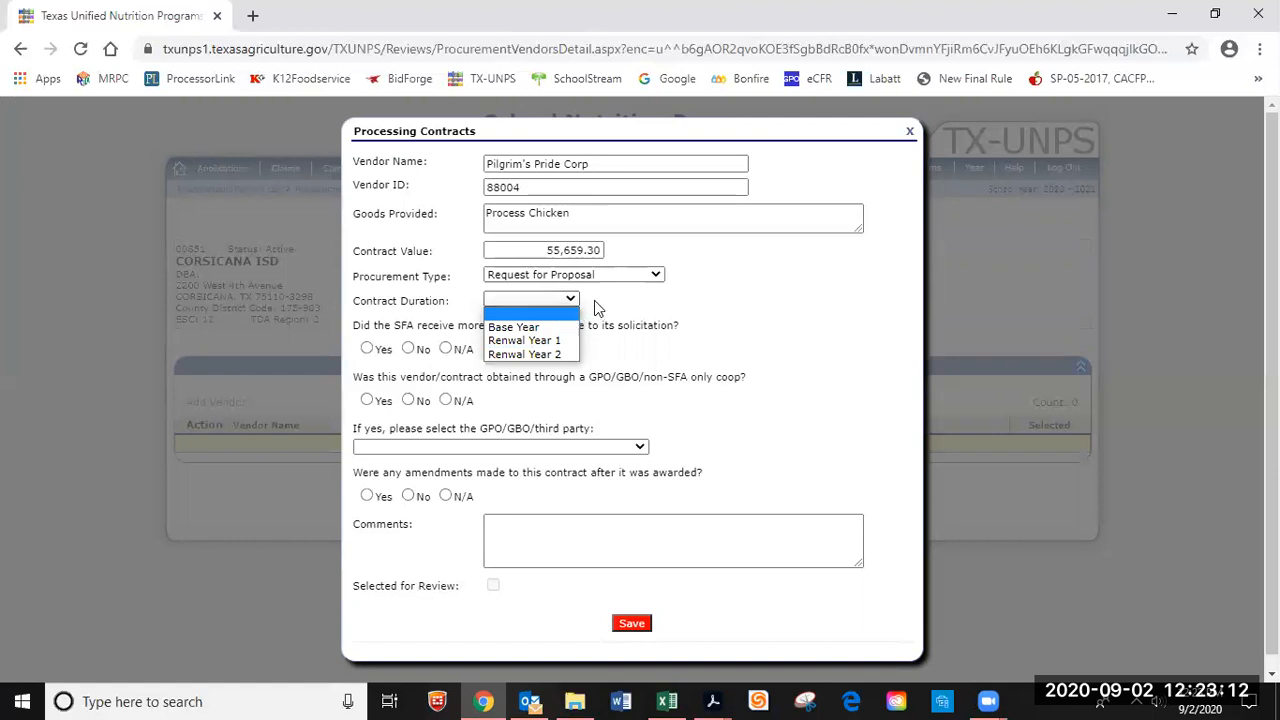
left_click(672, 700)
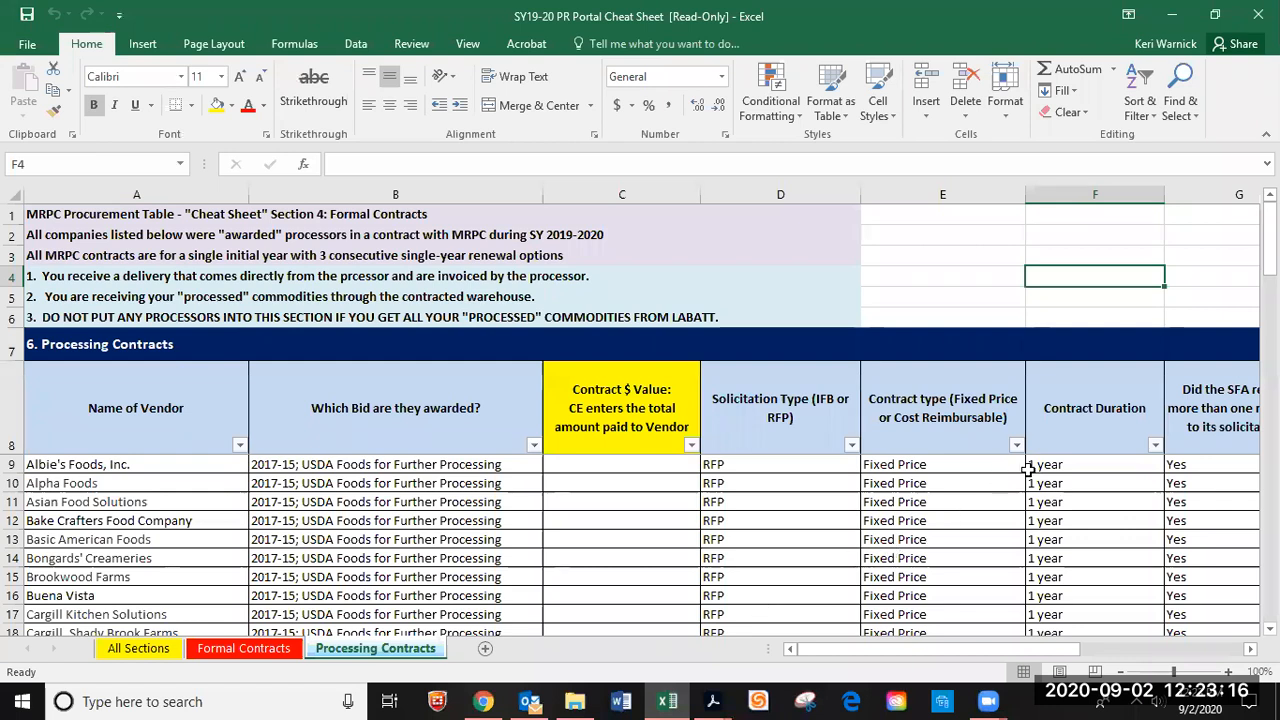
Check column J, 'In which Contract Year is this Vendor?', in the cheat sheet, then minimize Excel.
left_click_drag(1080, 652, 1193, 652)
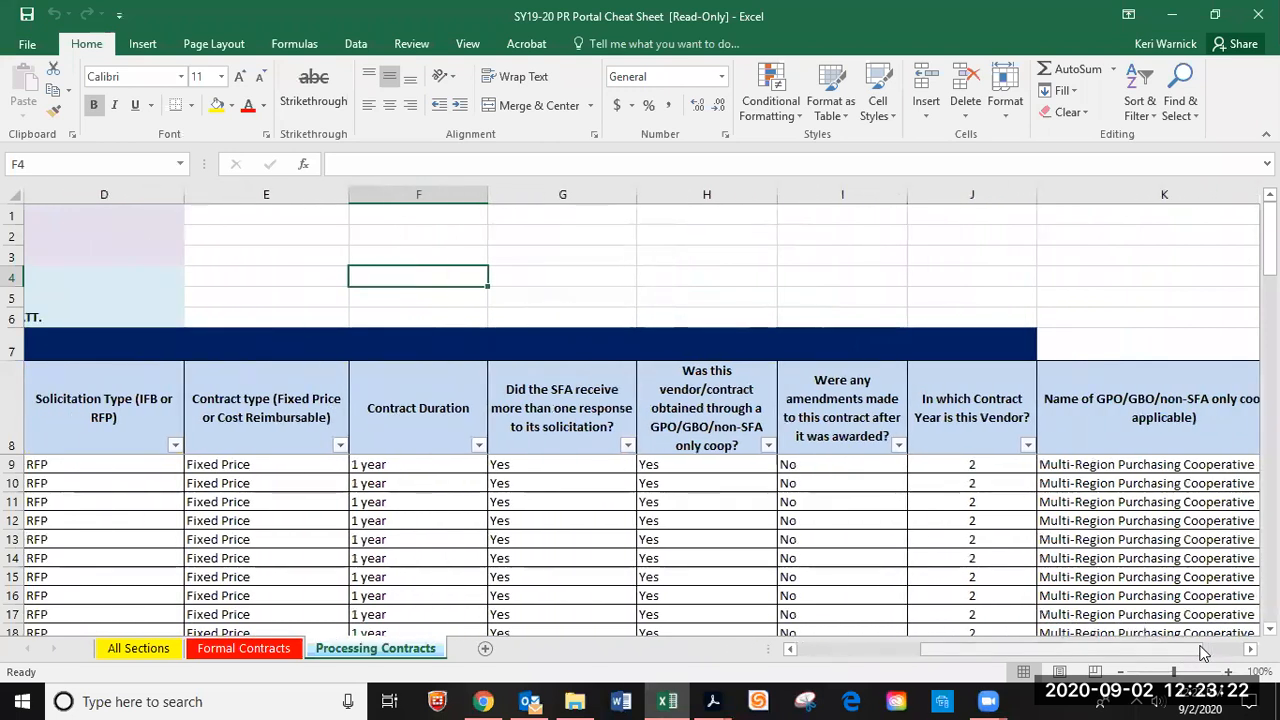
left_click(1016, 194)
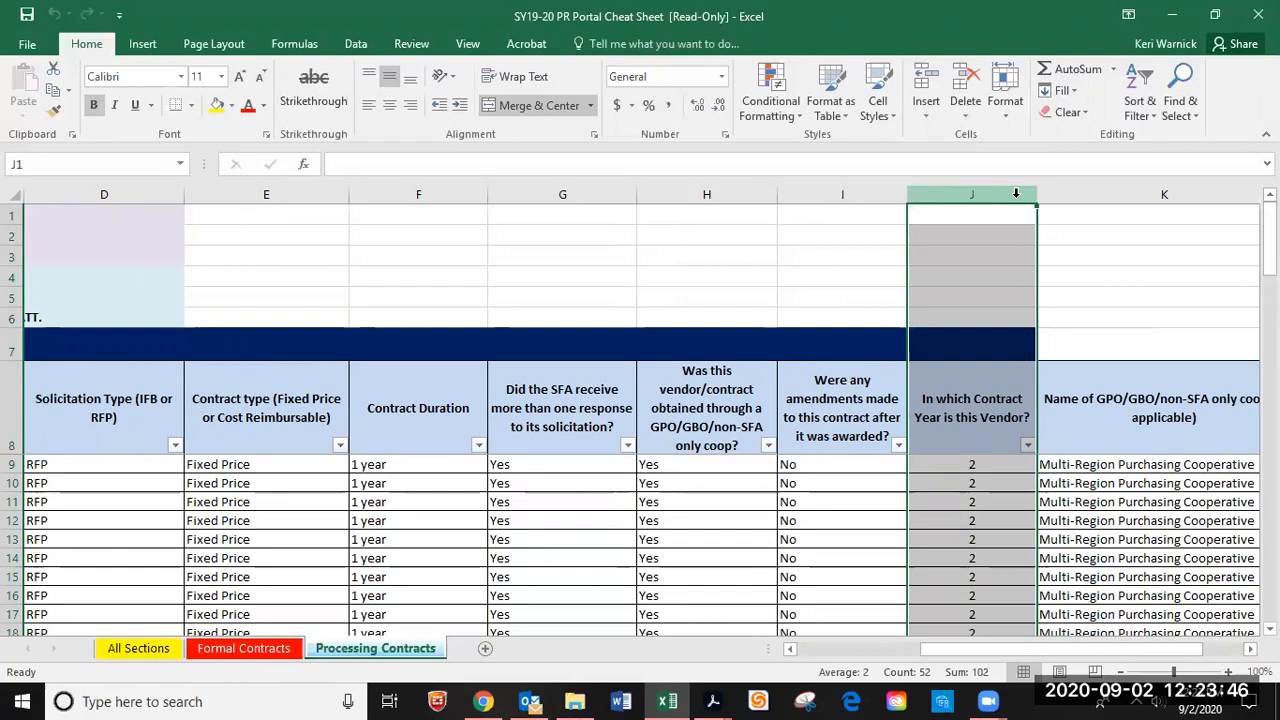
left_click(1178, 13)
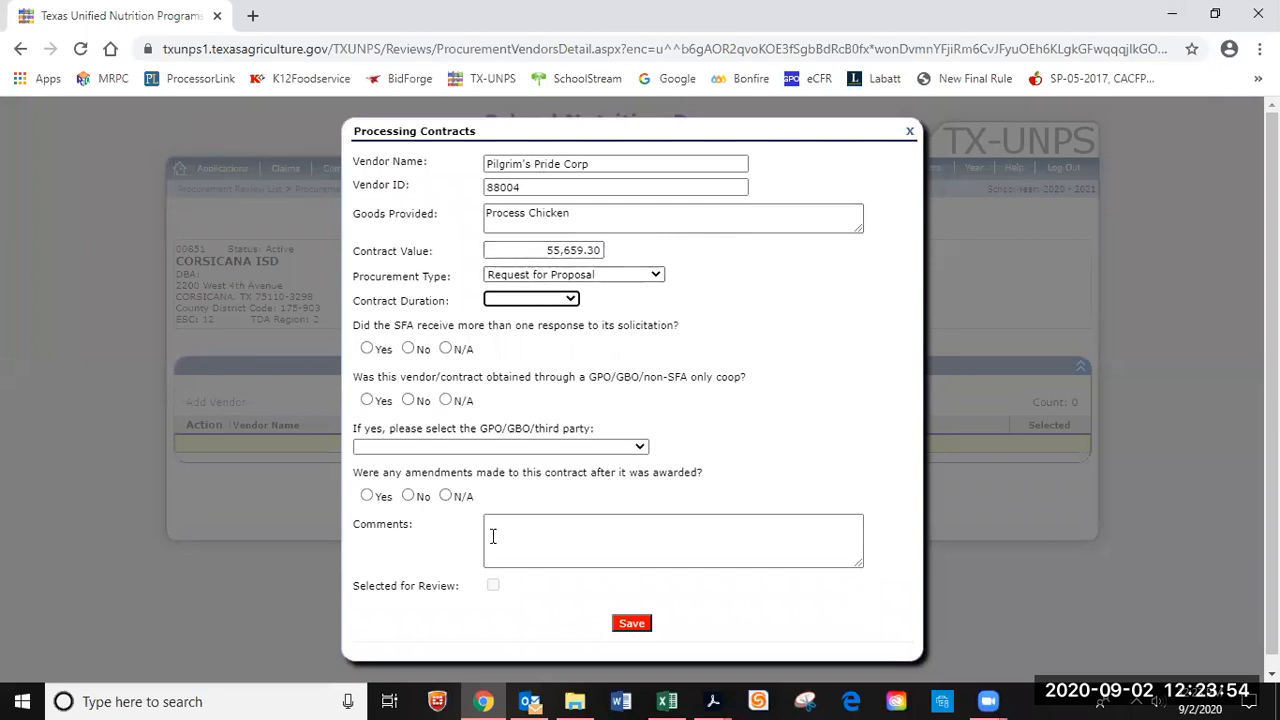
Set duration Renwal Year 1, Yes to multiple responses and coop, Multi-Region Purchasing Cooperative, No amendments.
left_click(571, 301)
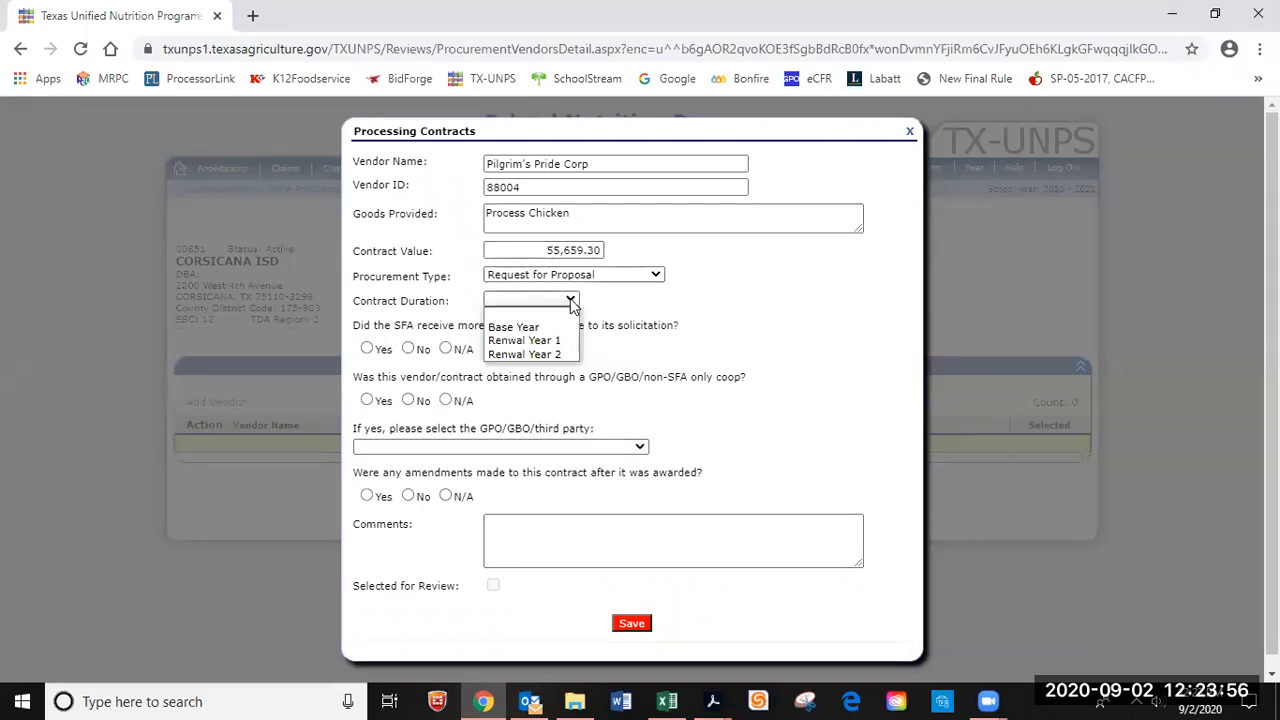
left_click(556, 341)
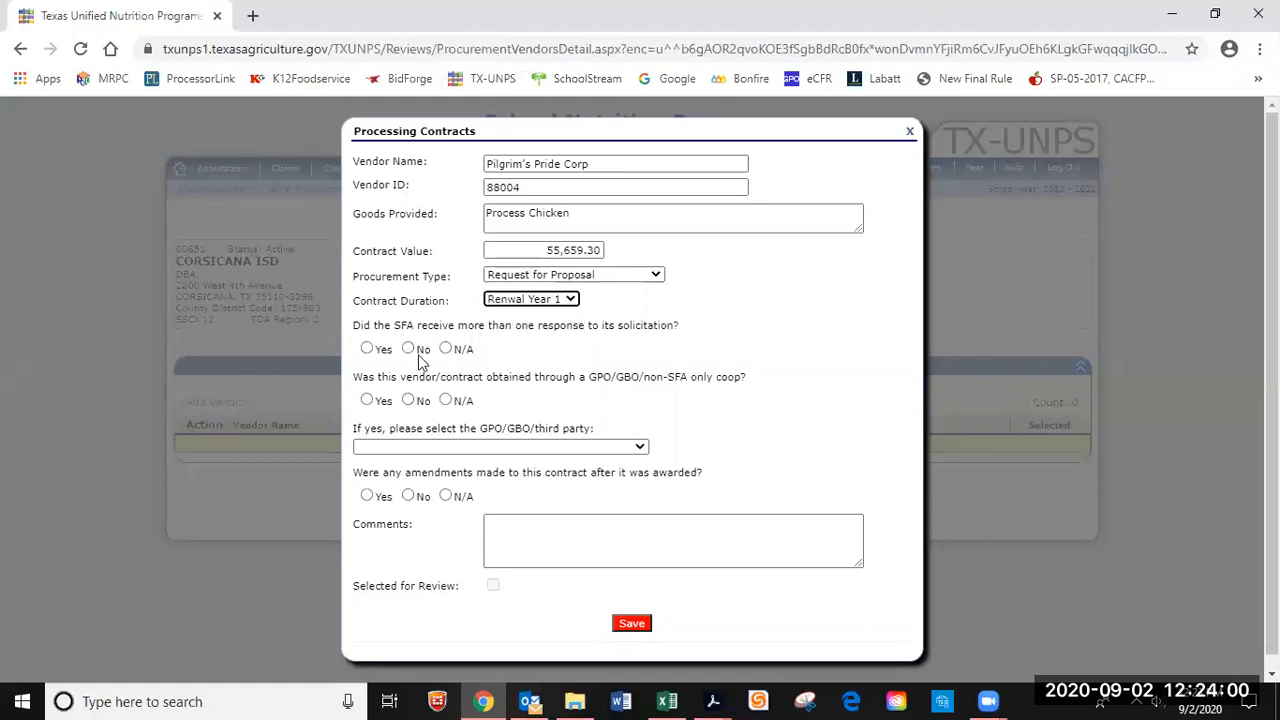
left_click(367, 349)
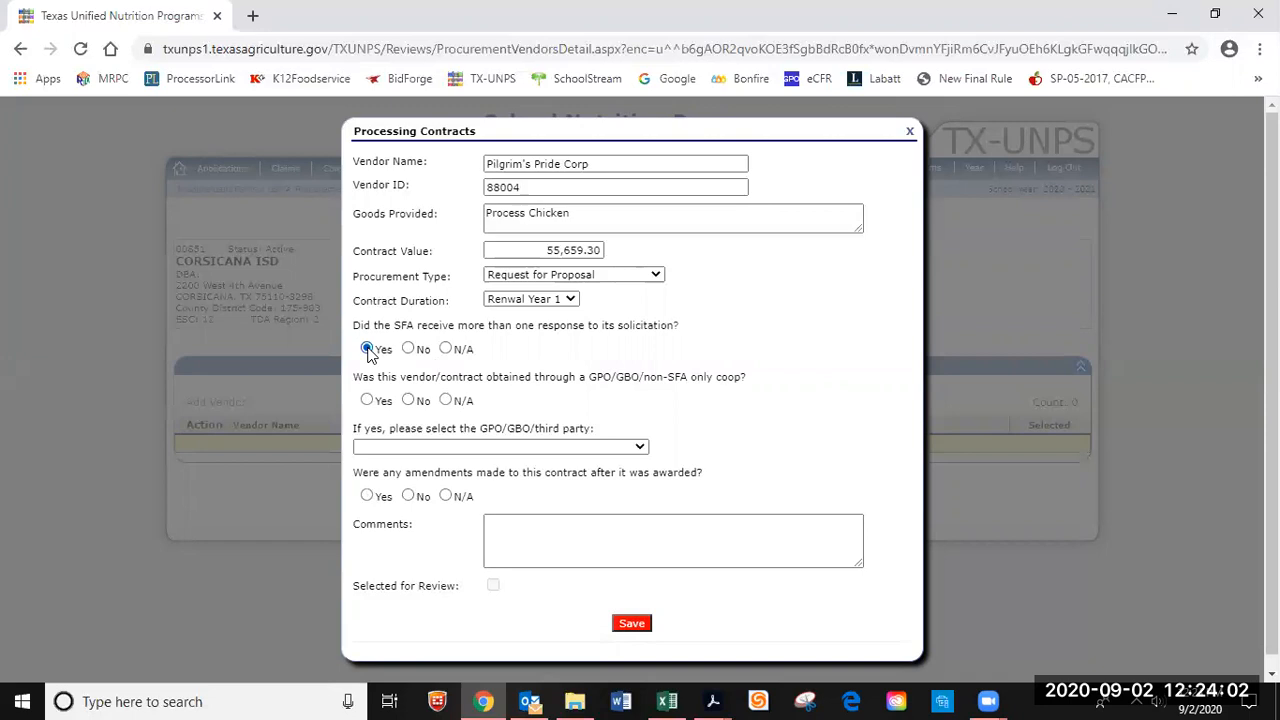
left_click(367, 400)
left_click(640, 447)
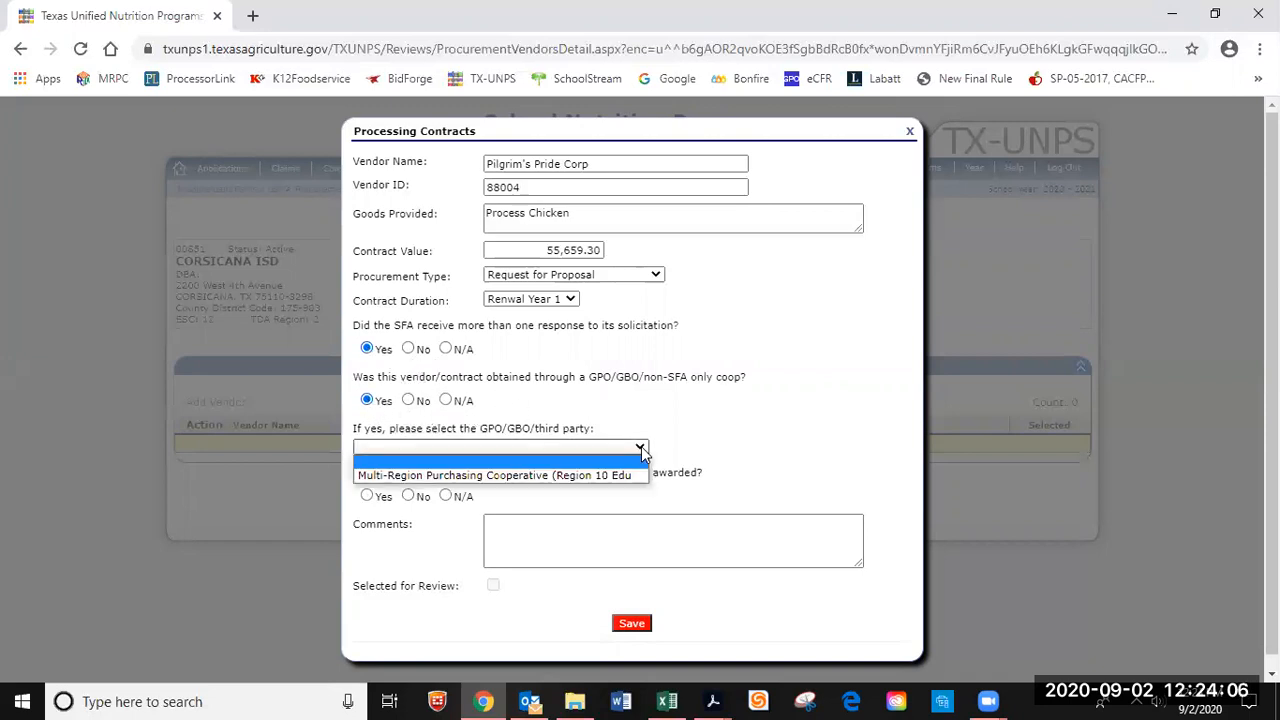
left_click(600, 474)
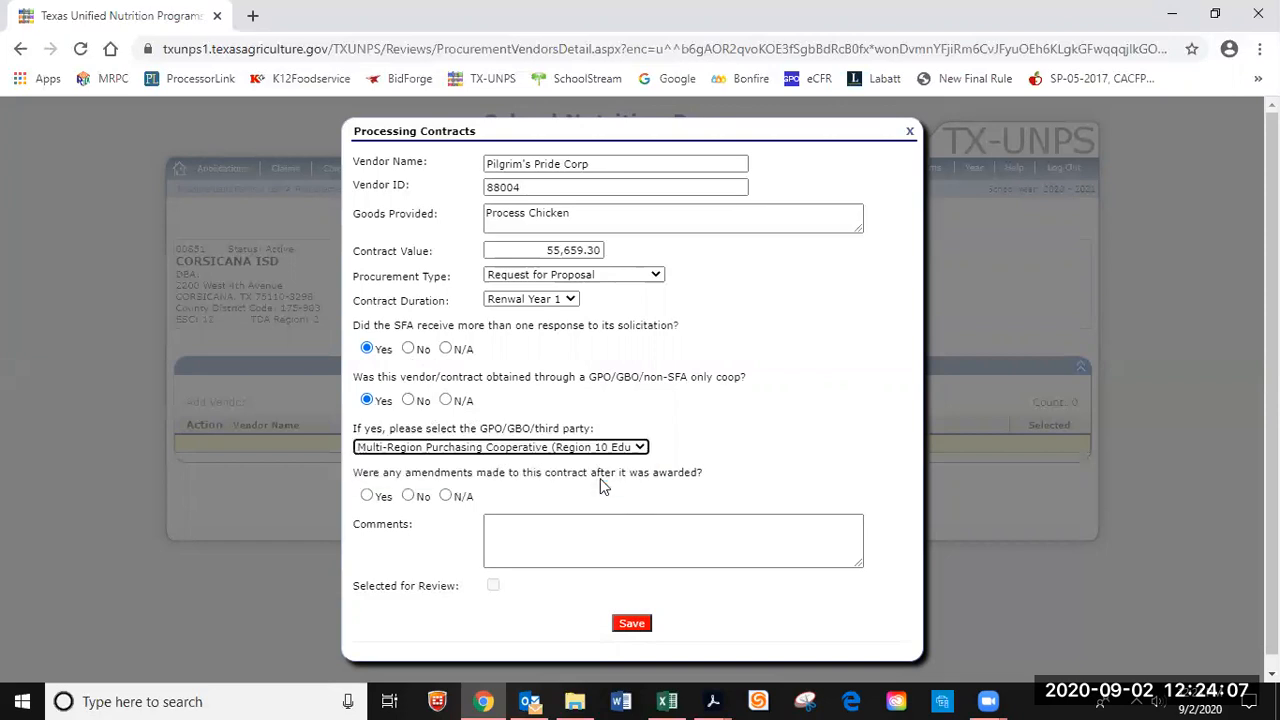
left_click(410, 496)
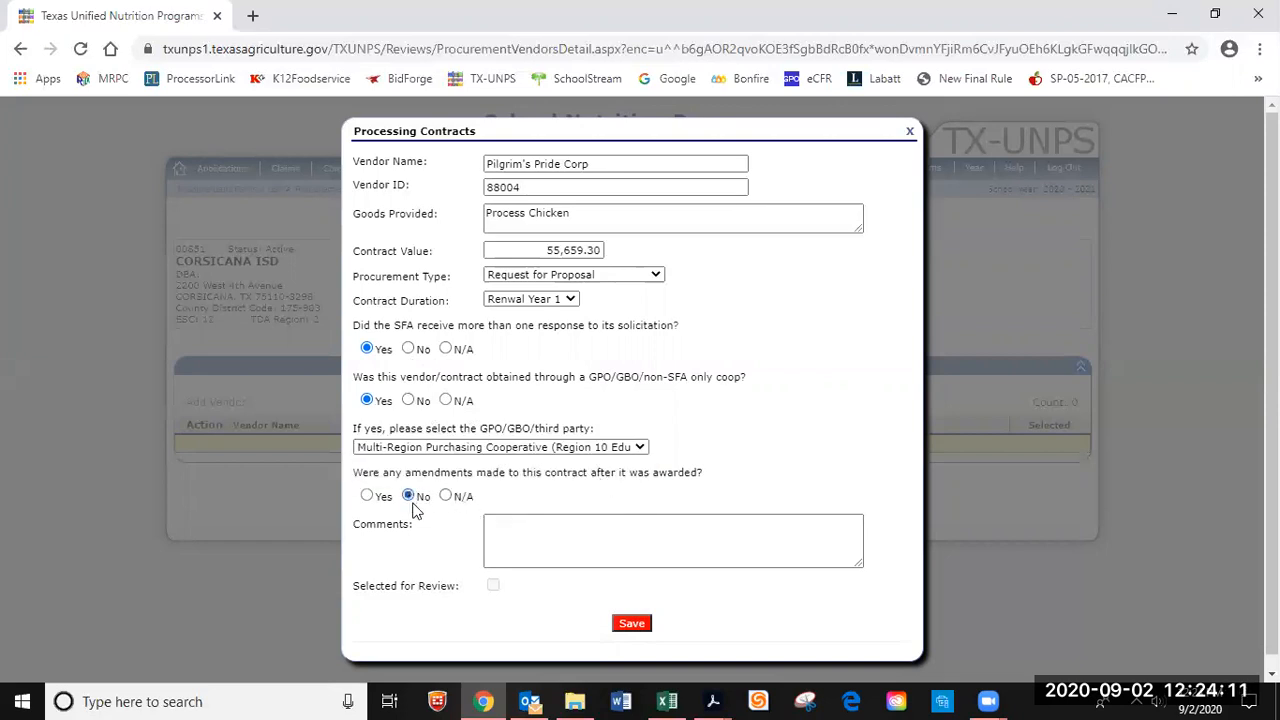
Save the Pilgrim's Pride Corp contract as the third processing vendor and go back to the summary.
left_click(631, 625)
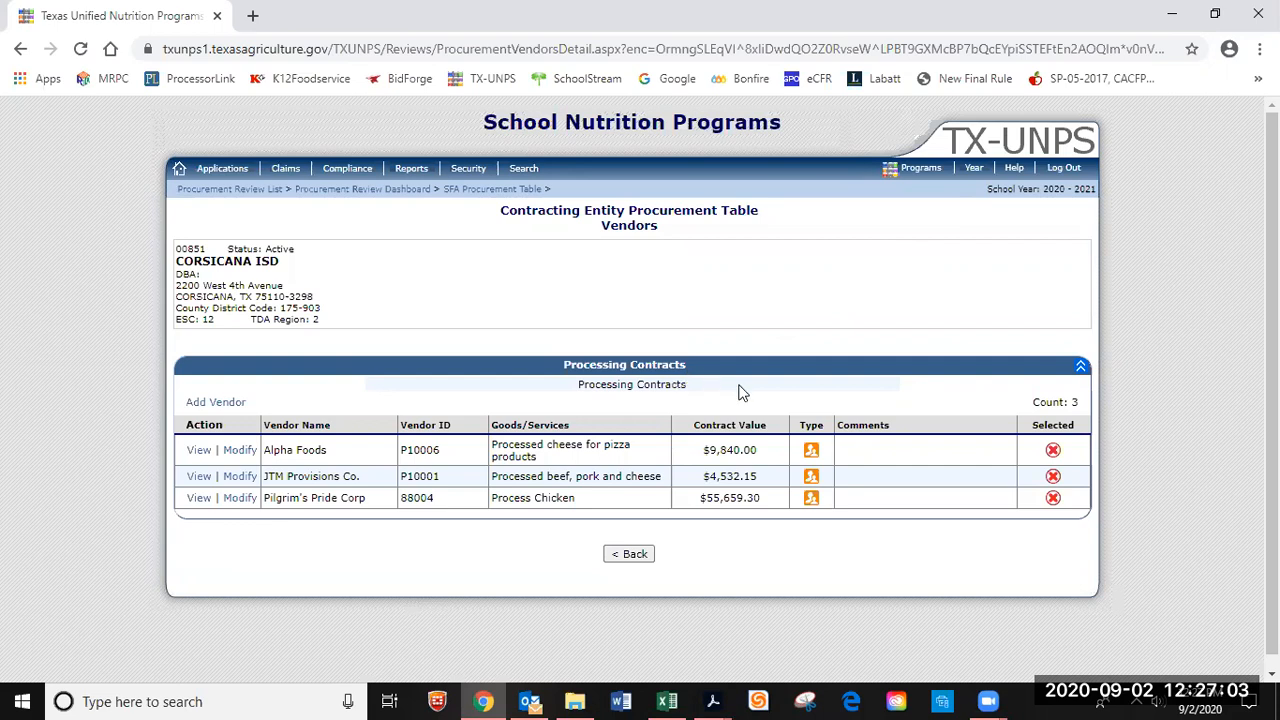
left_click(645, 556)
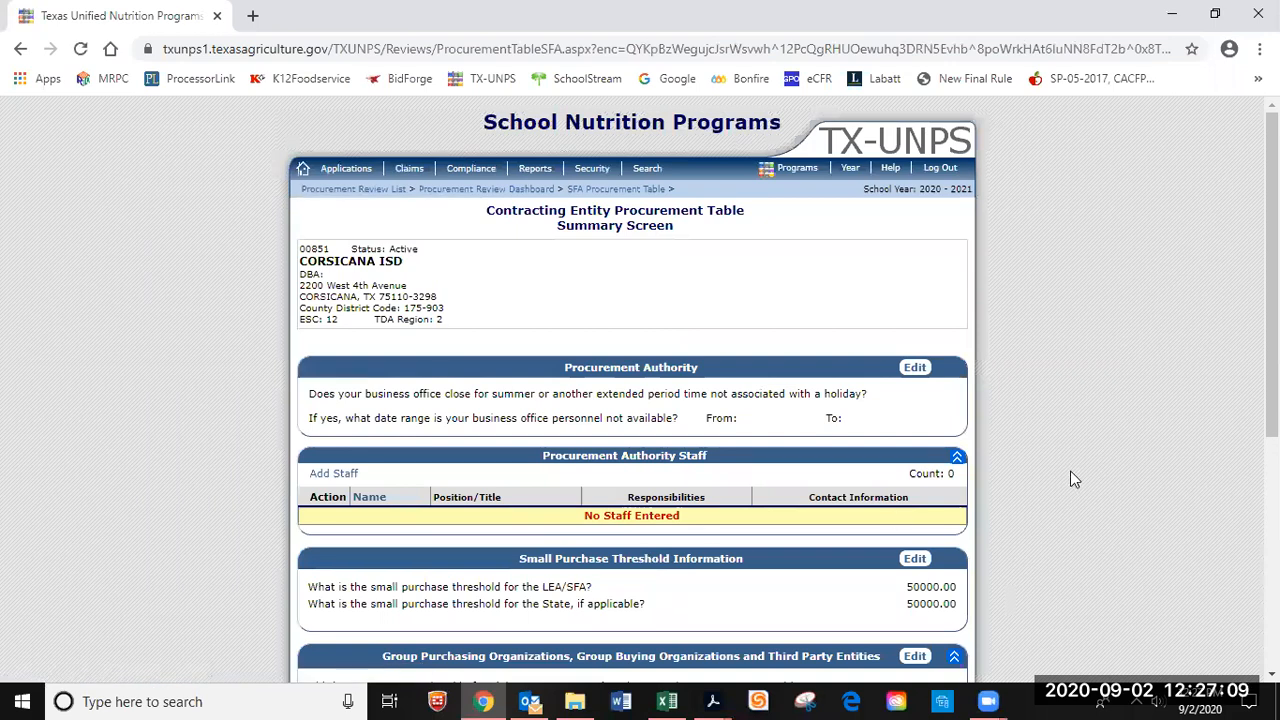
scroll(1073, 479, "down", 2)
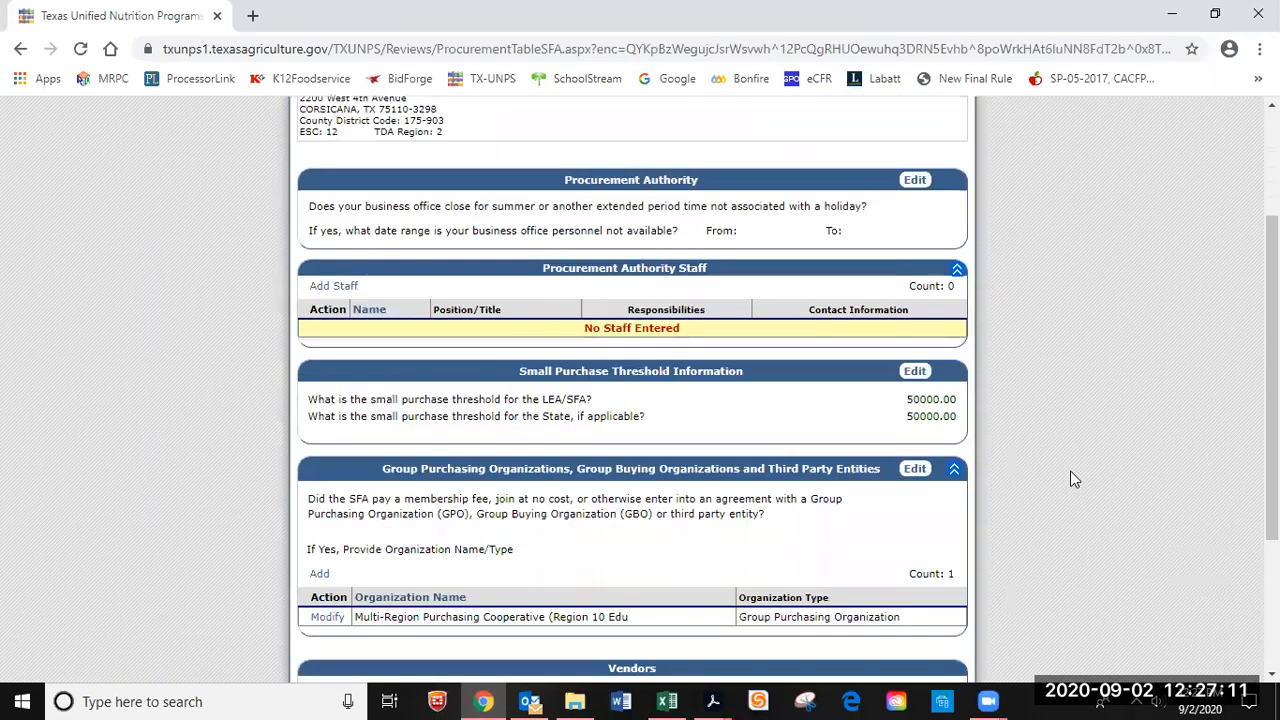
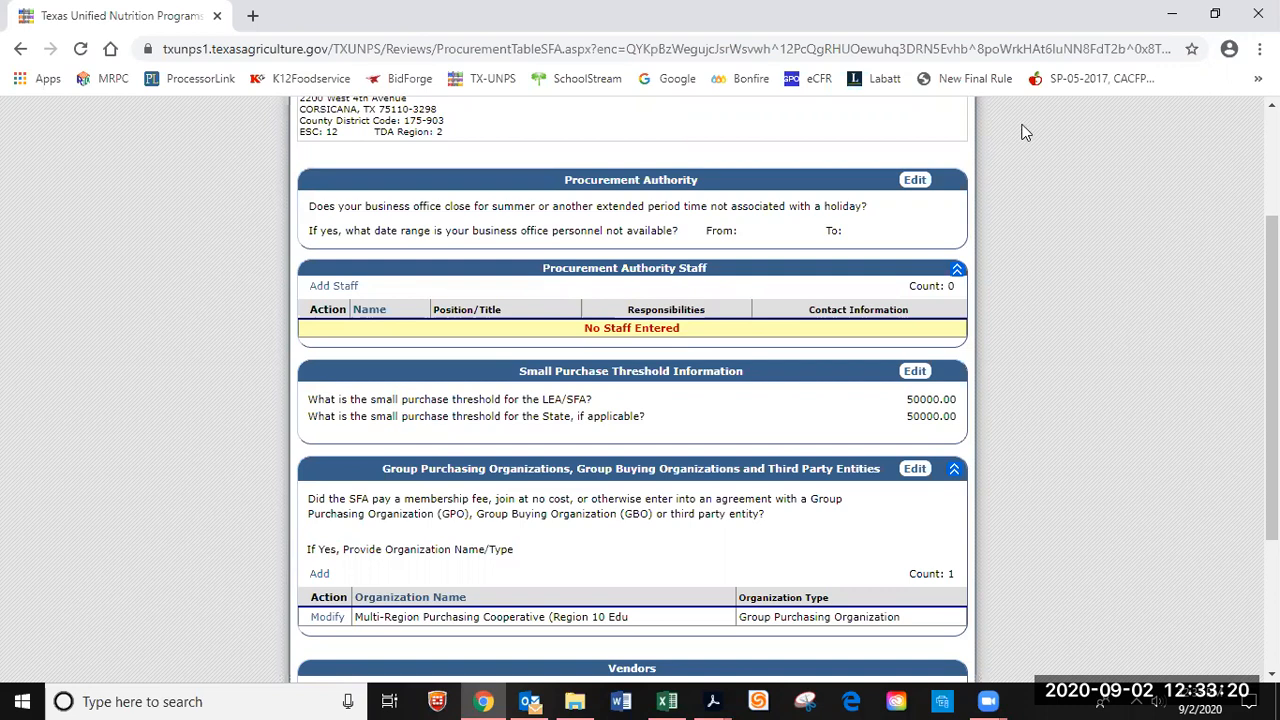
Add a Procurement Authority Staff entry with the staff member's full name and title Commodities Specialist.
left_click(333, 287)
left_click(487, 309)
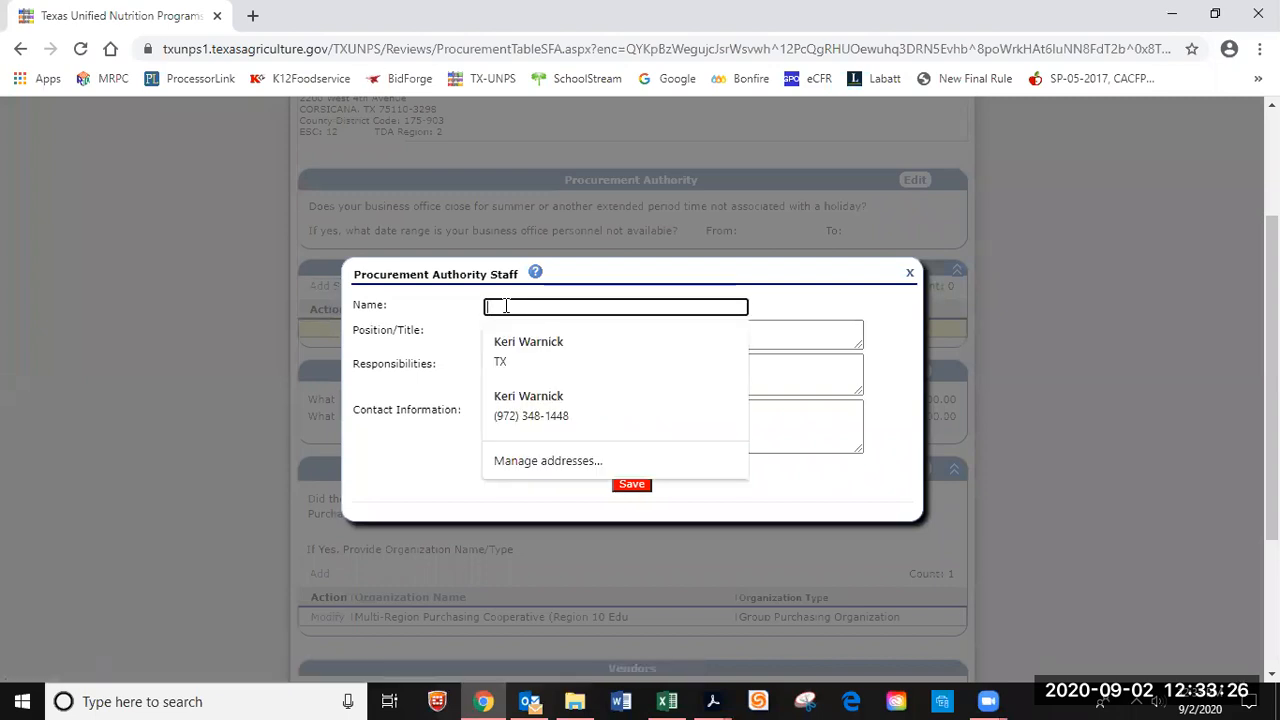
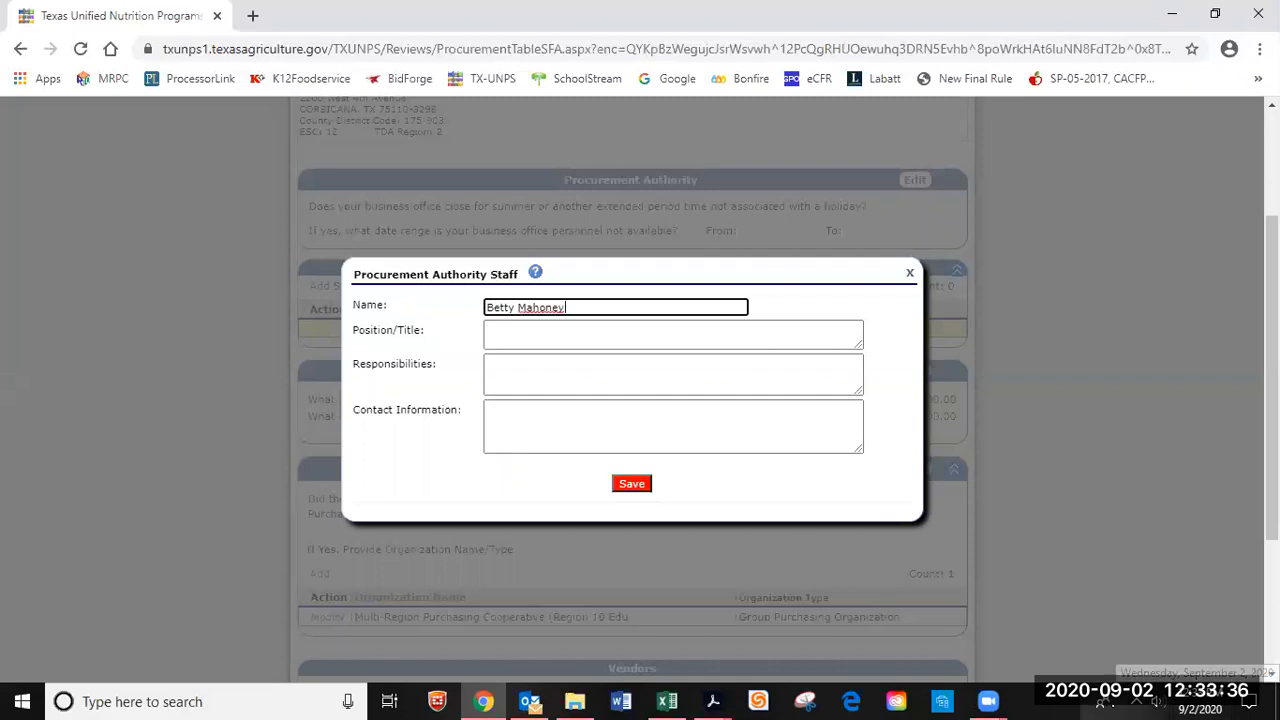
left_click(503, 335)
type("C")
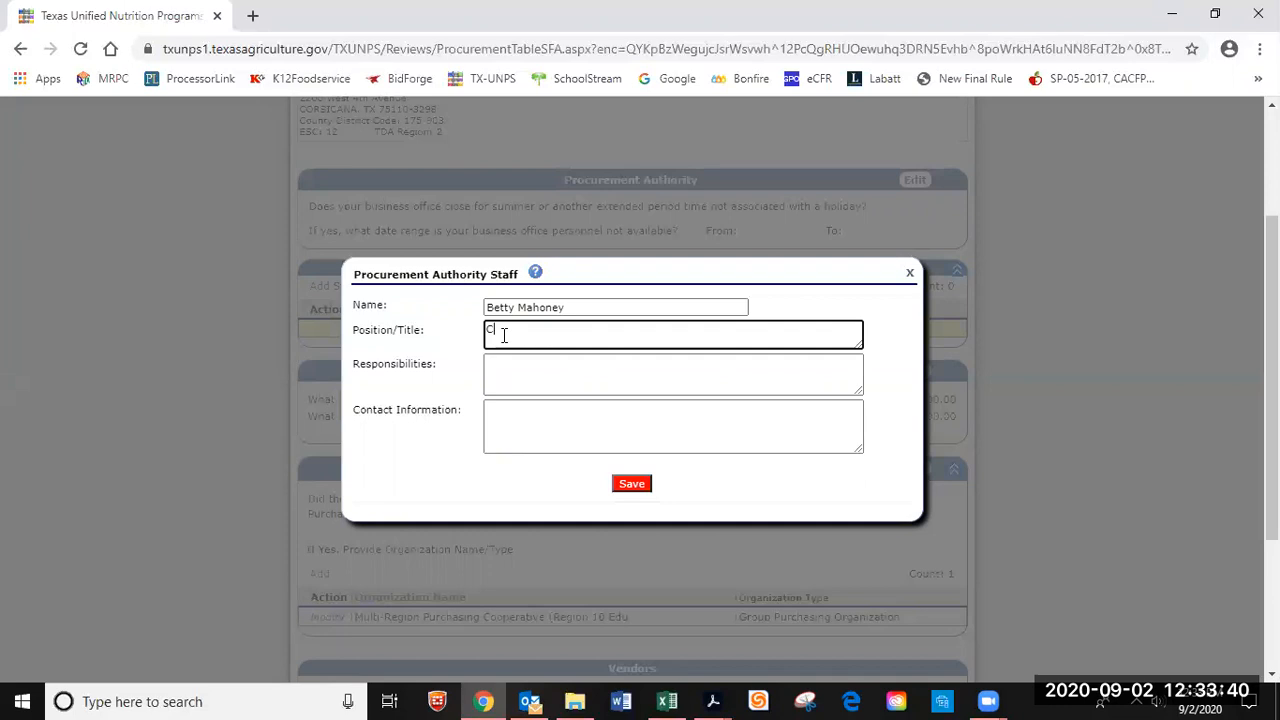
type("ommodities Spec")
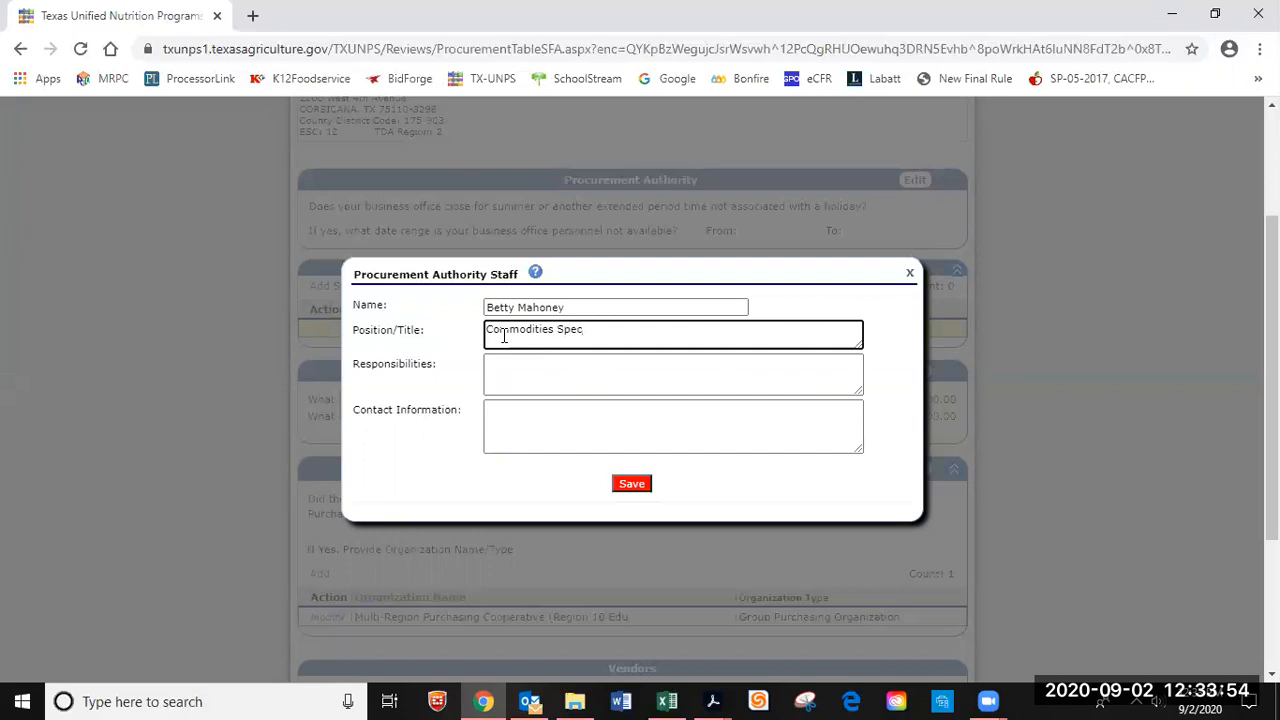
type("ialist")
Enter the staff member's e-mail and phone, and responsibilities 'Oversee all commodities and ordering'.
left_click(511, 426)
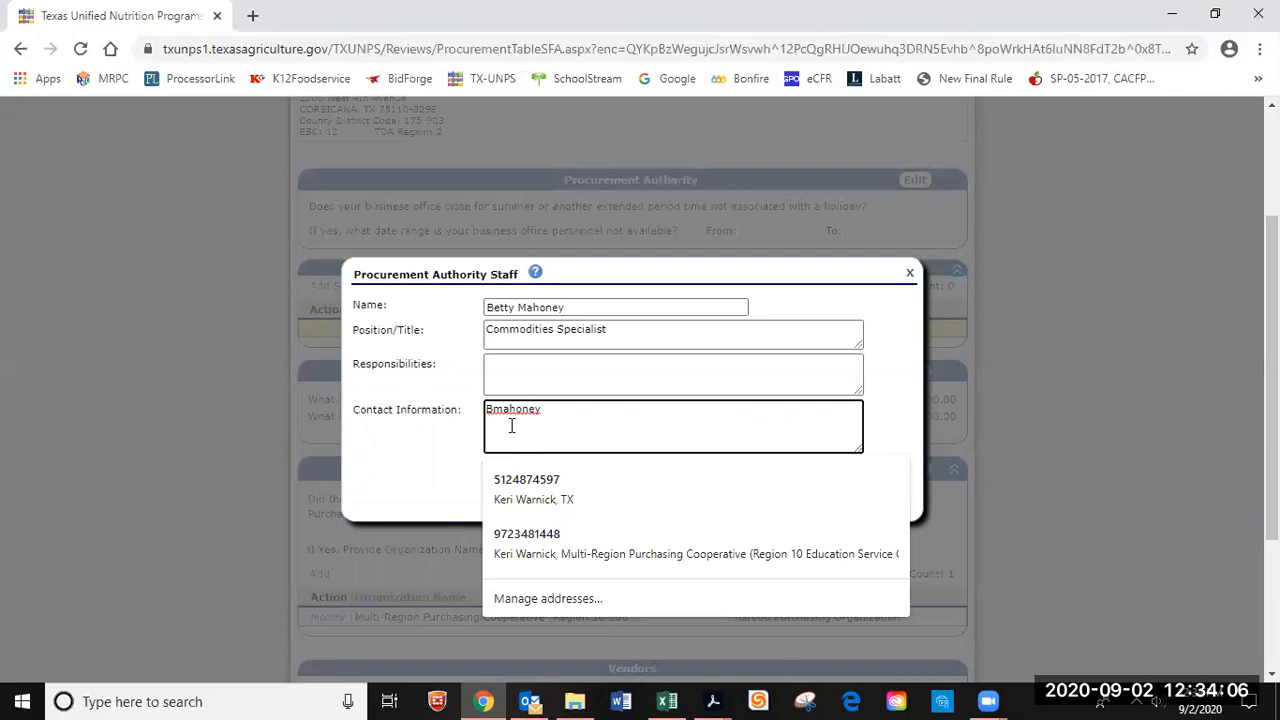
key("Return")
left_click(813, 371)
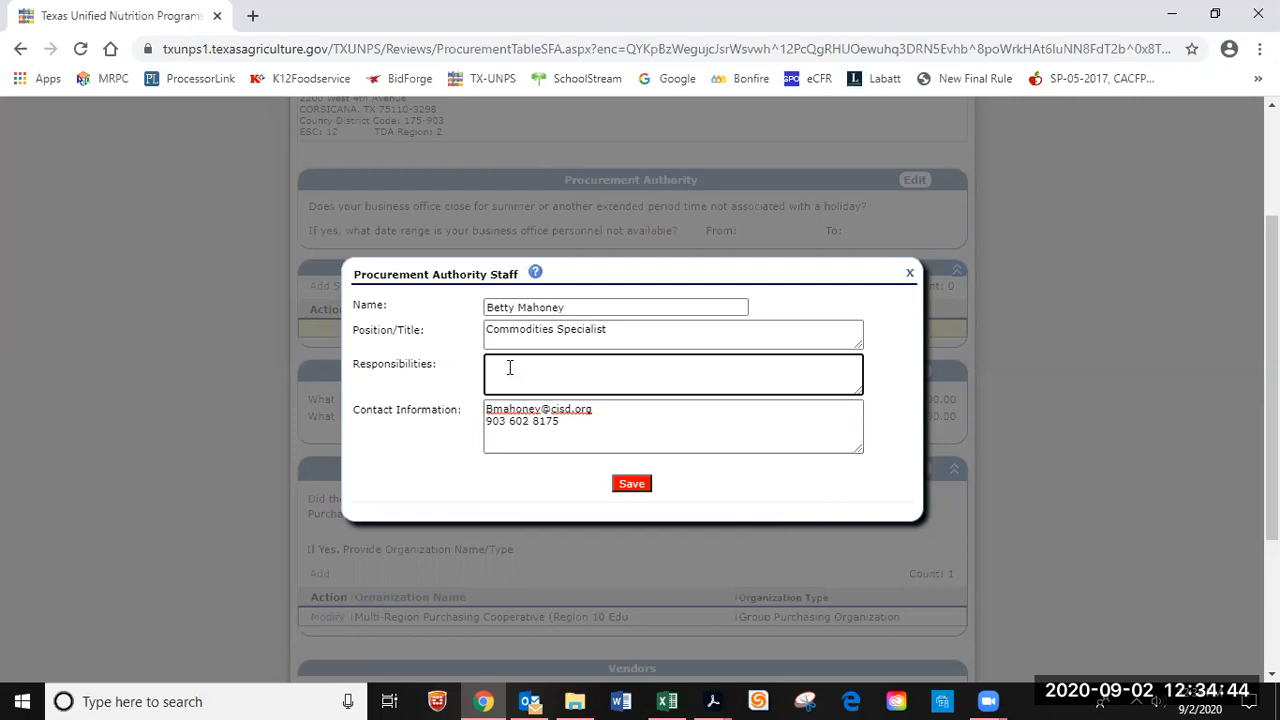
type("Oversee")
type("all commodities")
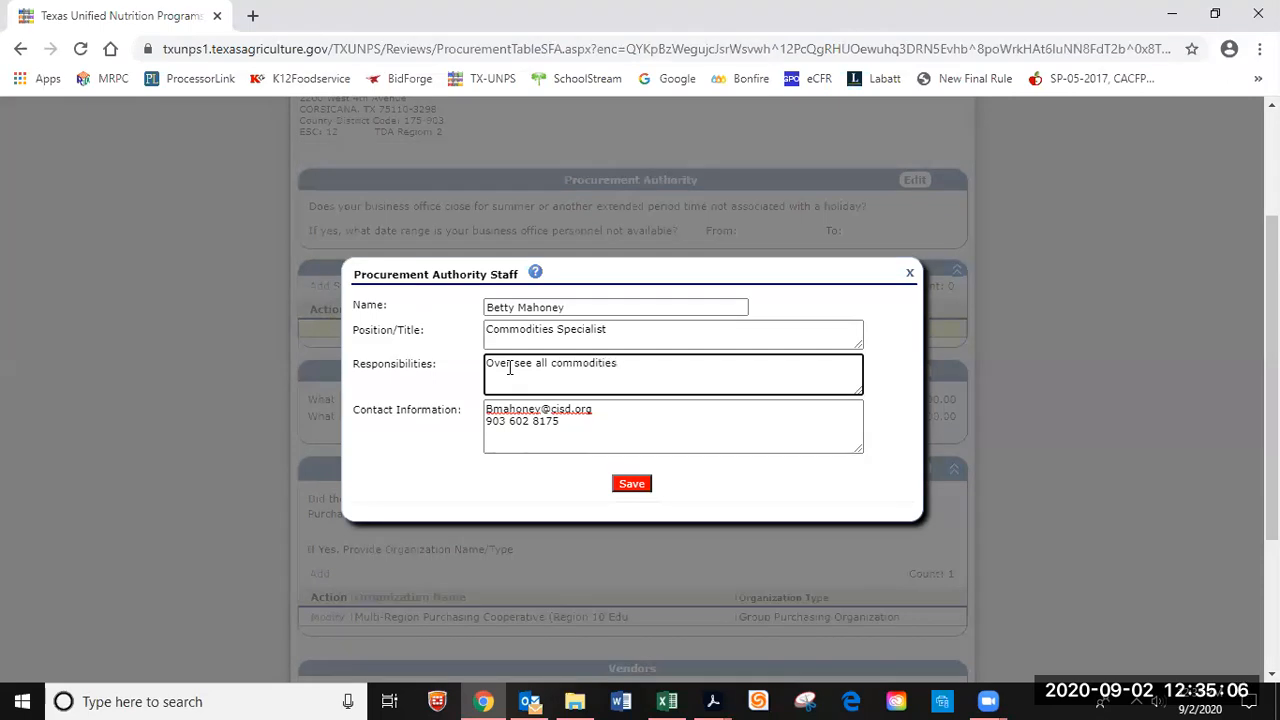
type(" and ordering")
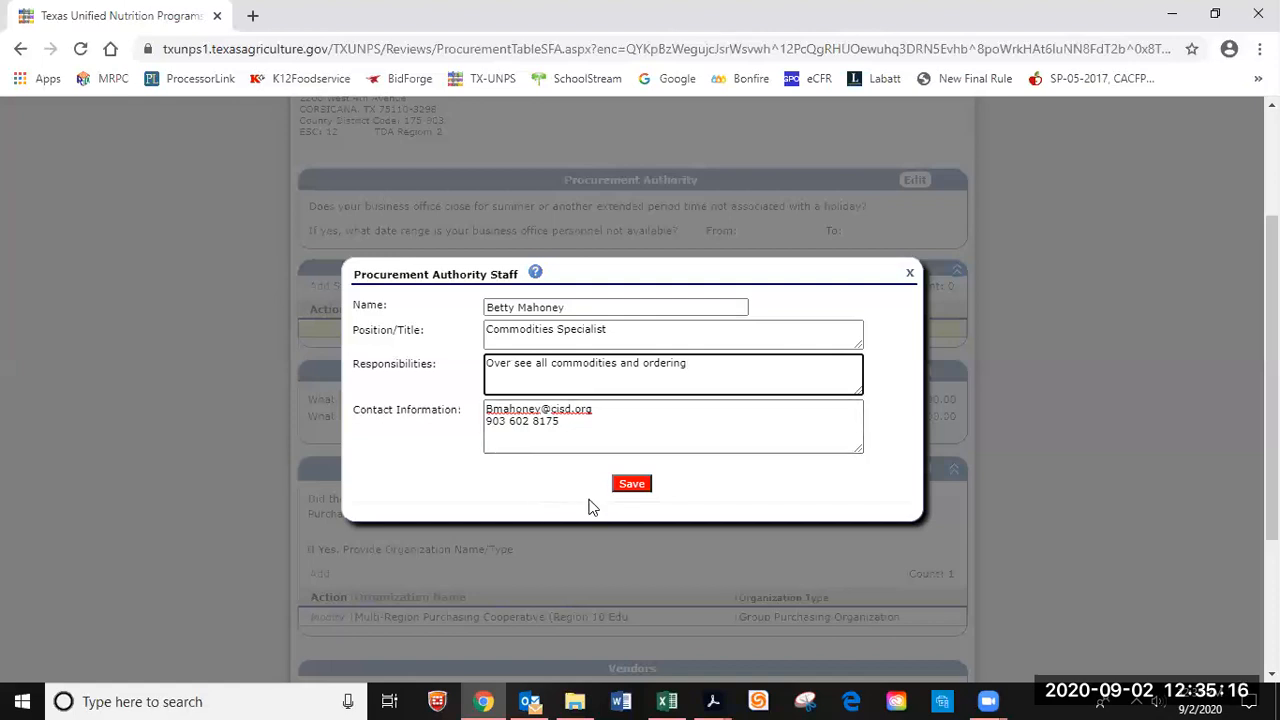
Save the staff member to the table, then edit the business office closure question.
left_click(641, 482)
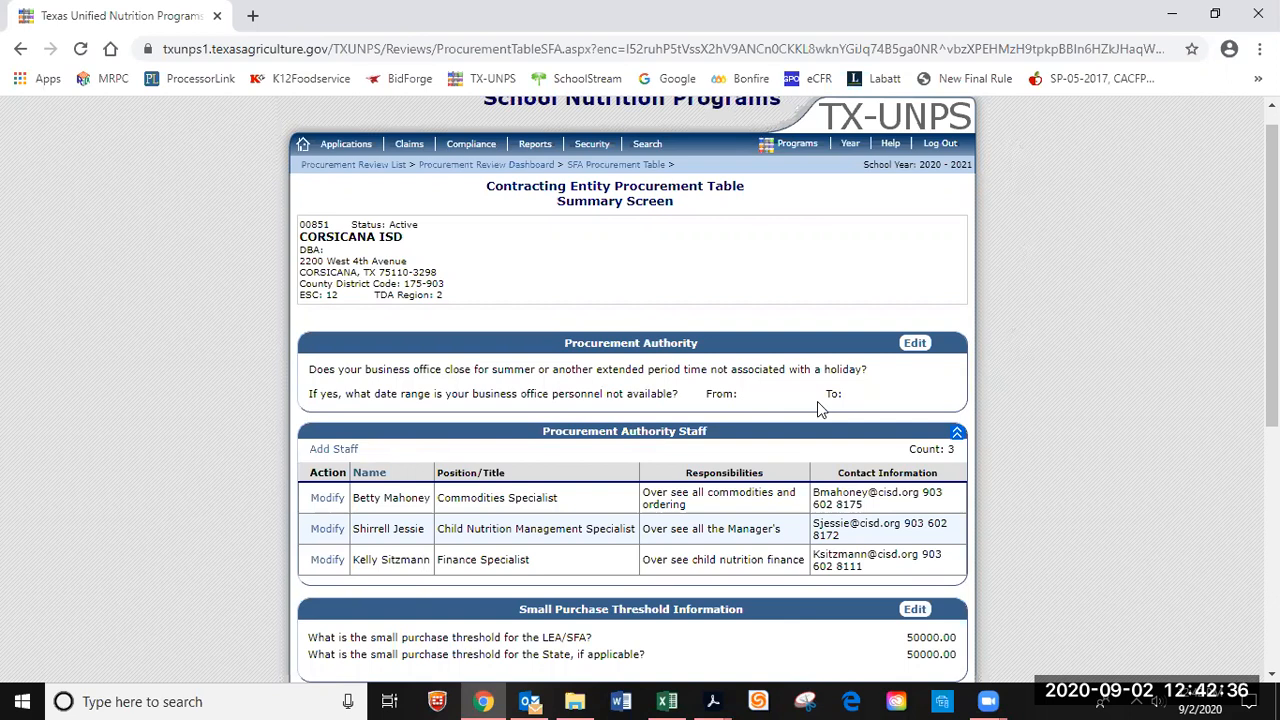
left_click(915, 344)
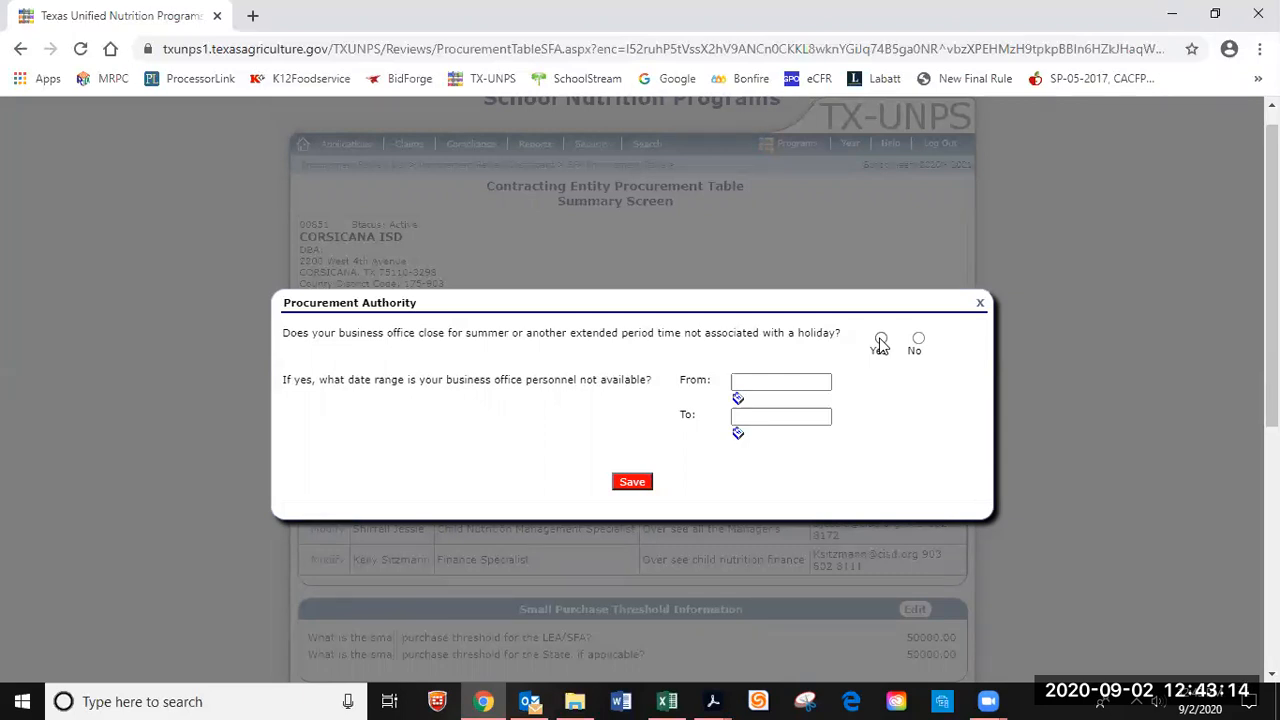
Answer Yes to the business office closing and set the From date to 03/09/2020.
left_click(880, 340)
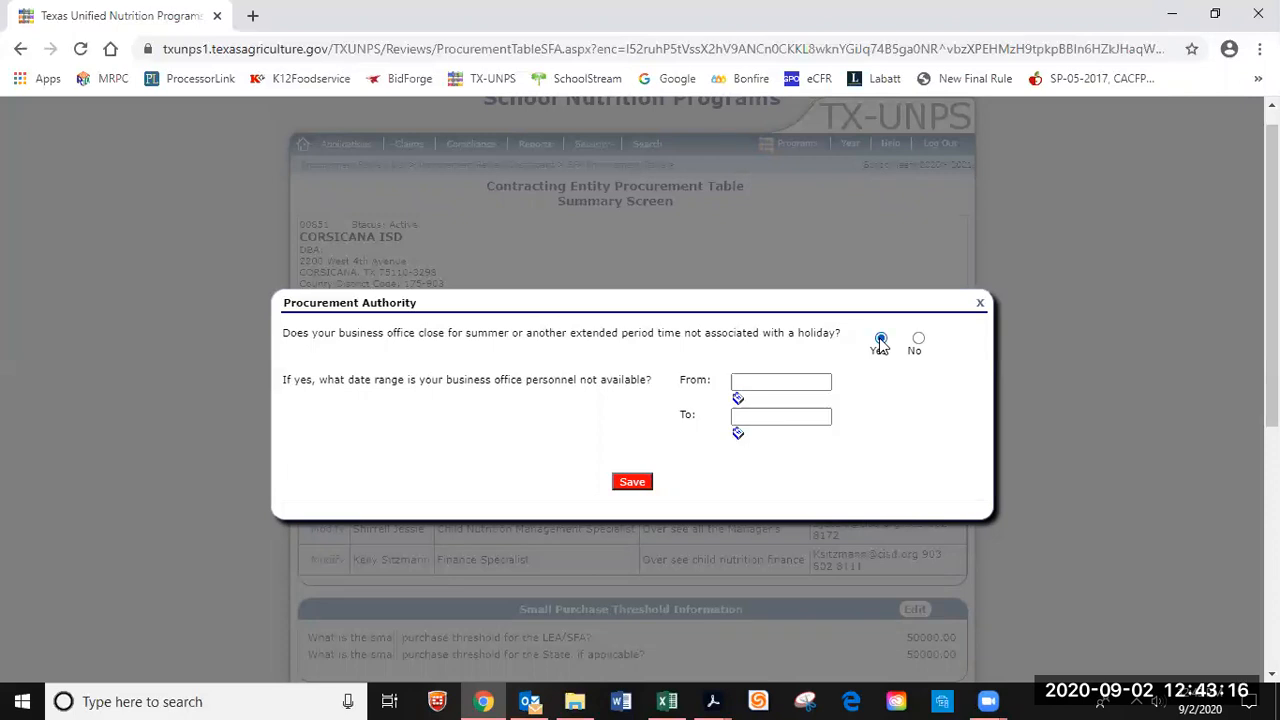
left_click(767, 381)
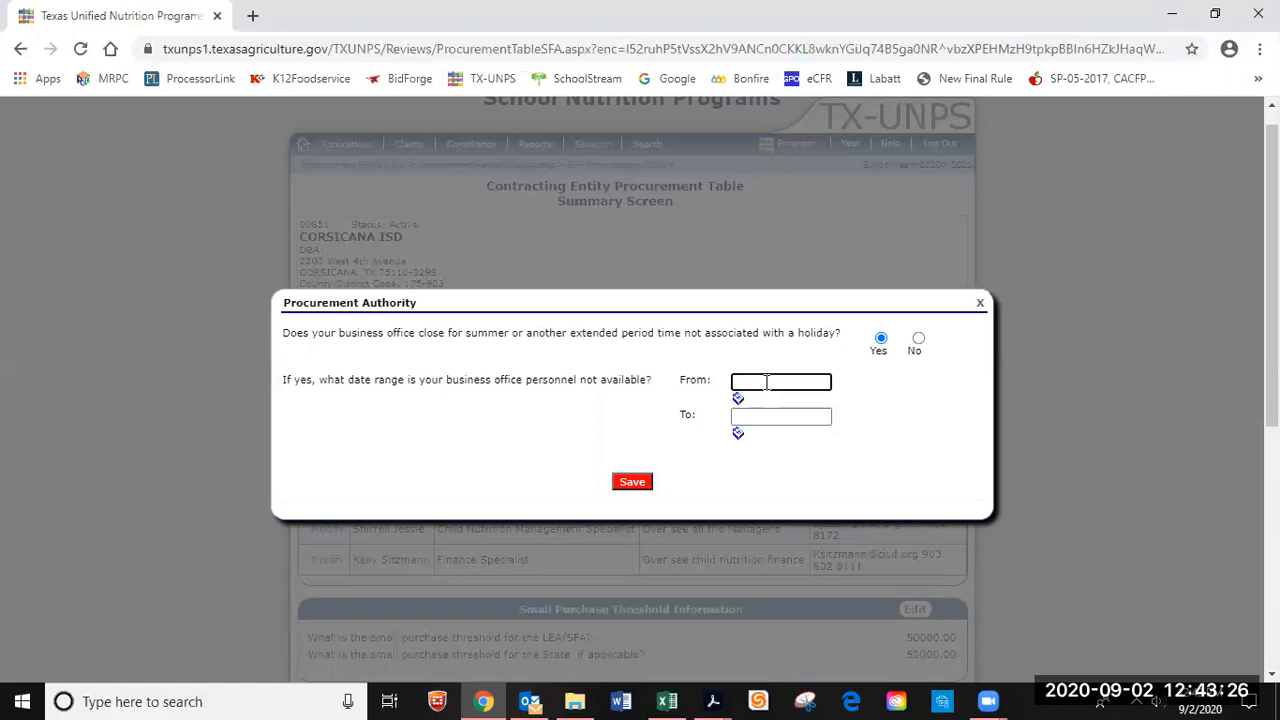
type("arch")
left_click(738, 399)
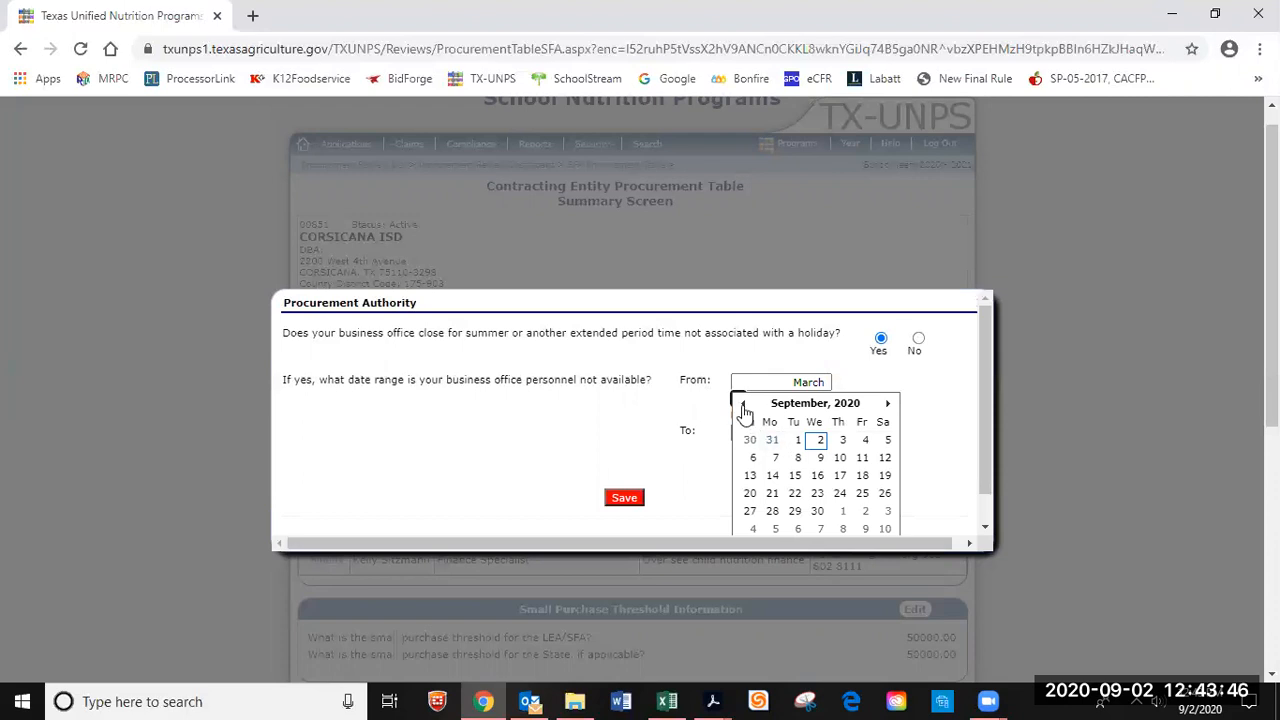
left_click(744, 406)
left_click(744, 406)
left_click(744, 406)
left_click(744, 406)
left_click(744, 406)
left_click(744, 406)
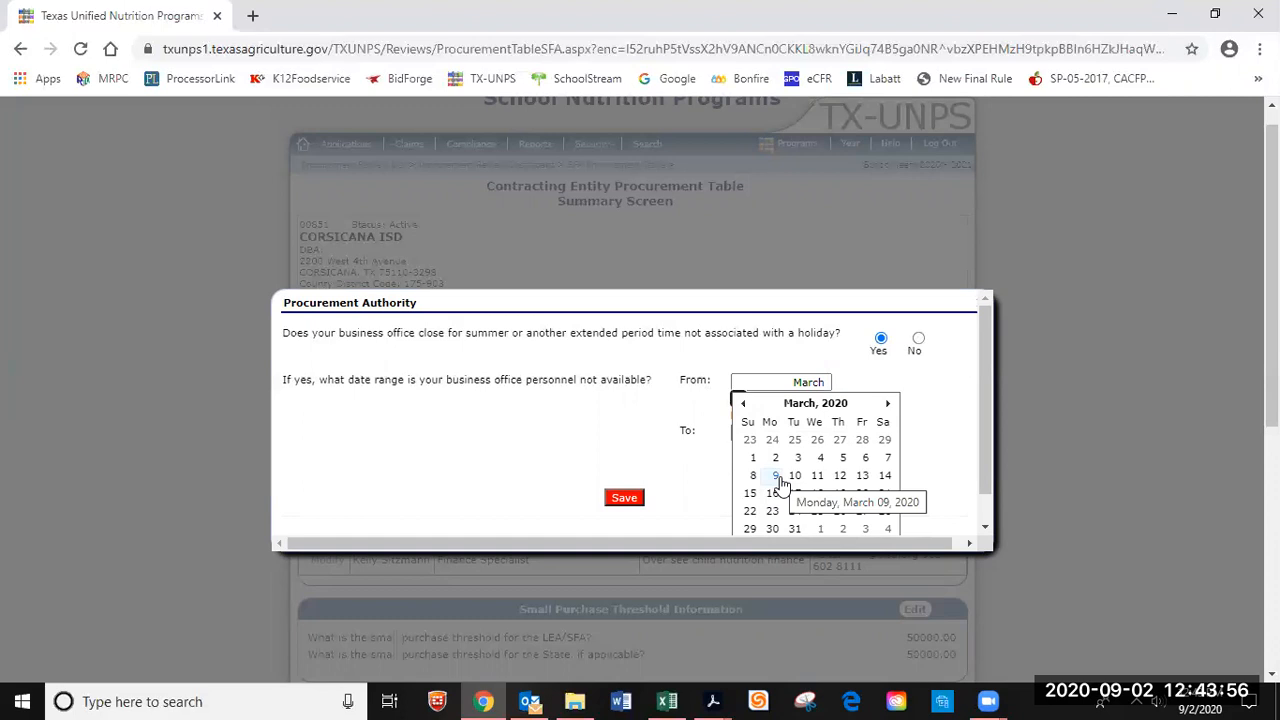
left_click(828, 382)
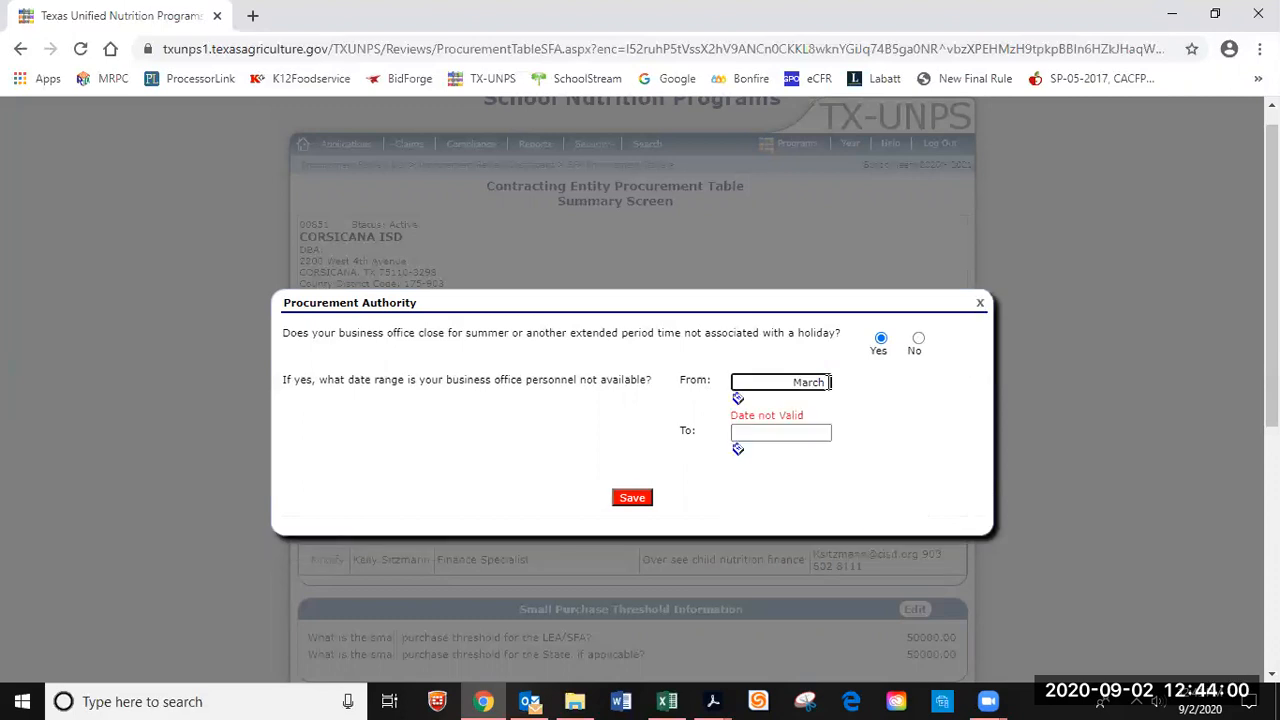
left_click(738, 399)
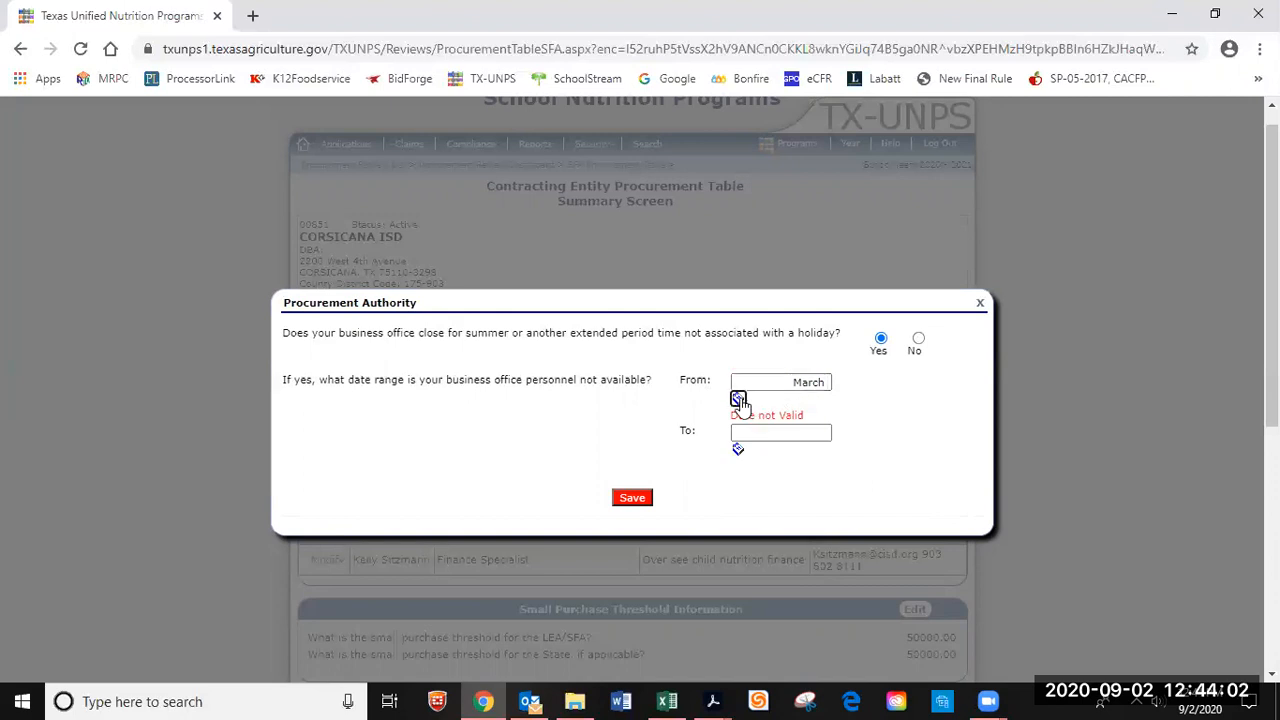
left_click(742, 404)
left_click(742, 404)
left_click(742, 404)
left_click(742, 404)
left_click(742, 404)
left_click(742, 404)
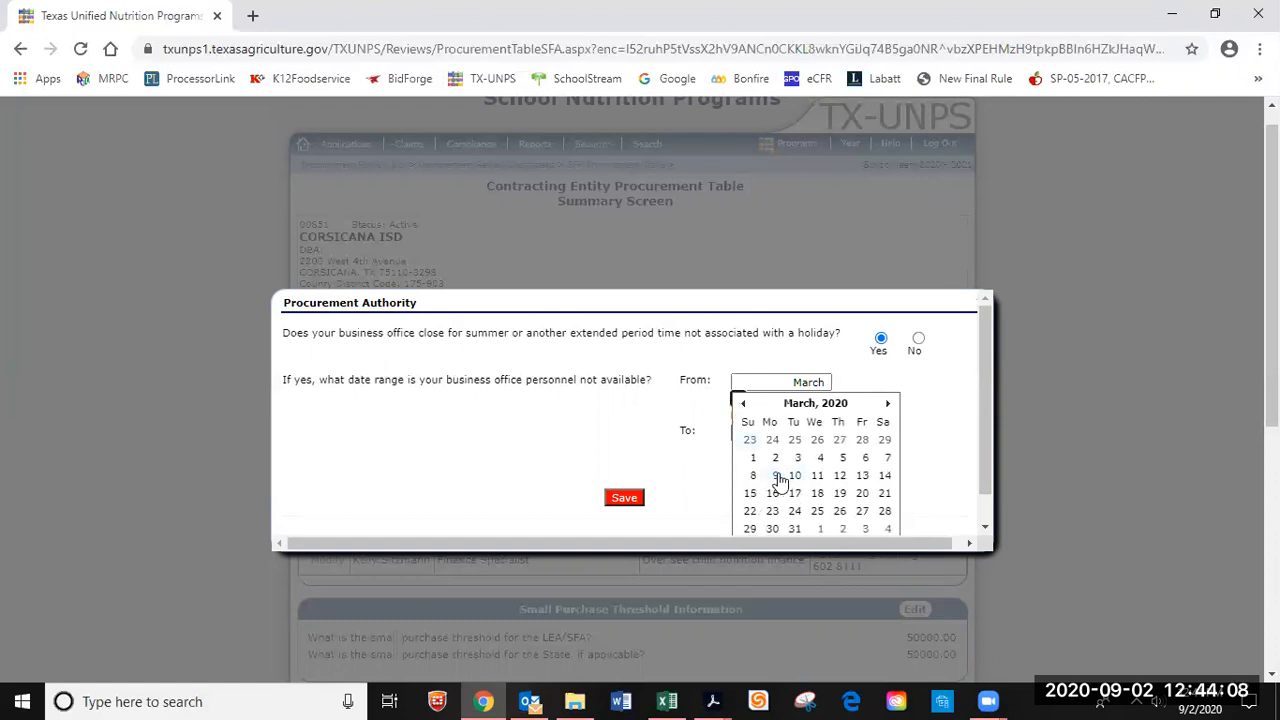
left_click(778, 478)
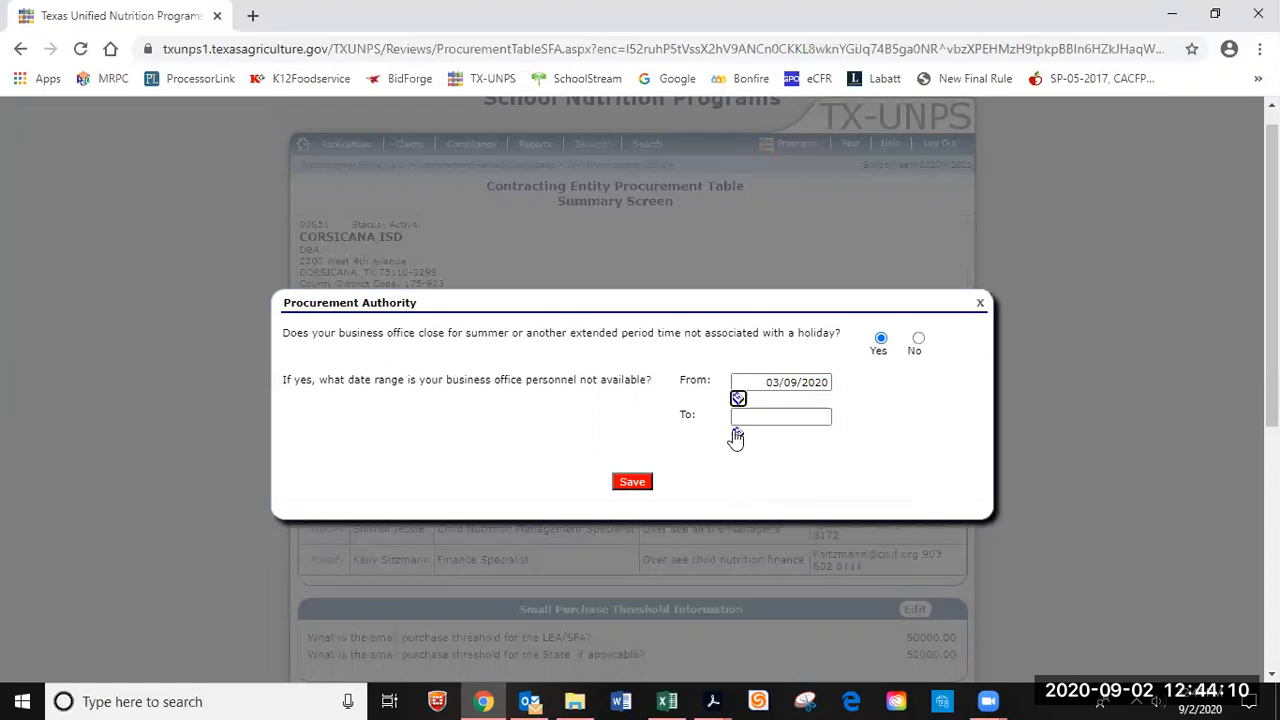
Set the To date to 03/13/2020 and save the closure answer.
left_click(737, 434)
left_click(744, 440)
left_click(744, 440)
left_click(744, 440)
left_click(744, 440)
left_click(744, 440)
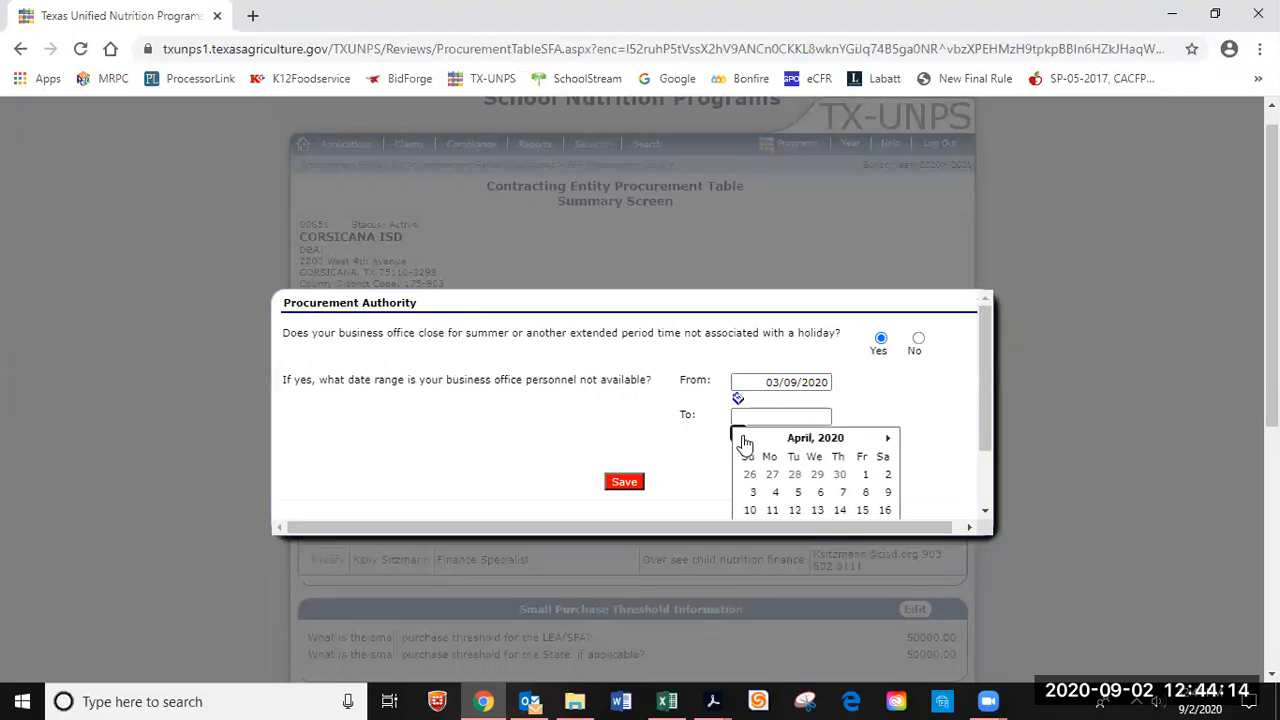
left_click(744, 440)
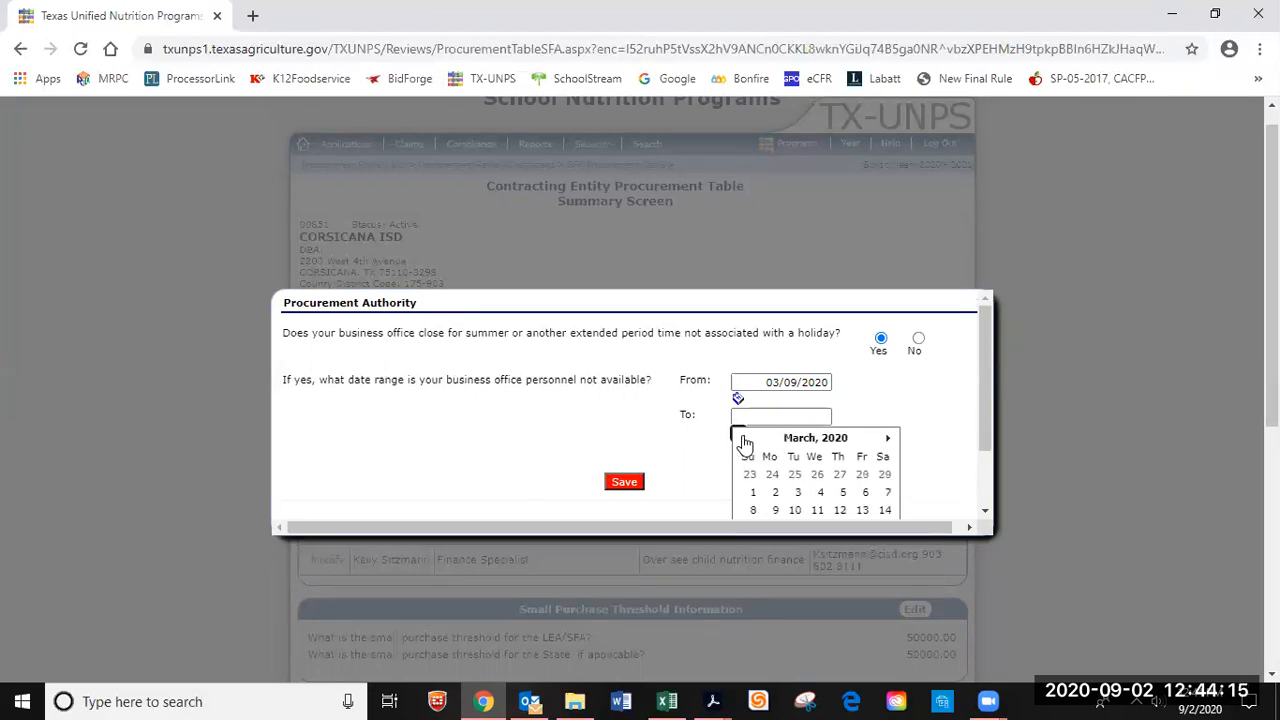
left_click(866, 511)
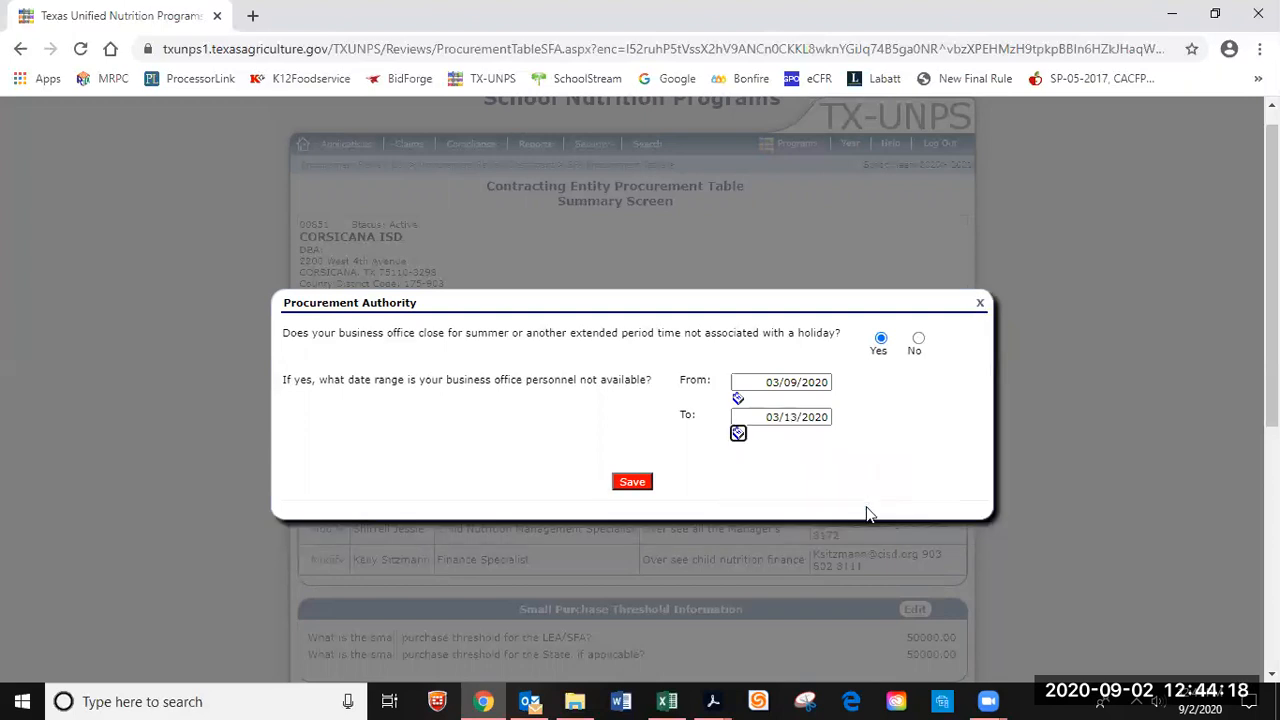
left_click(638, 486)
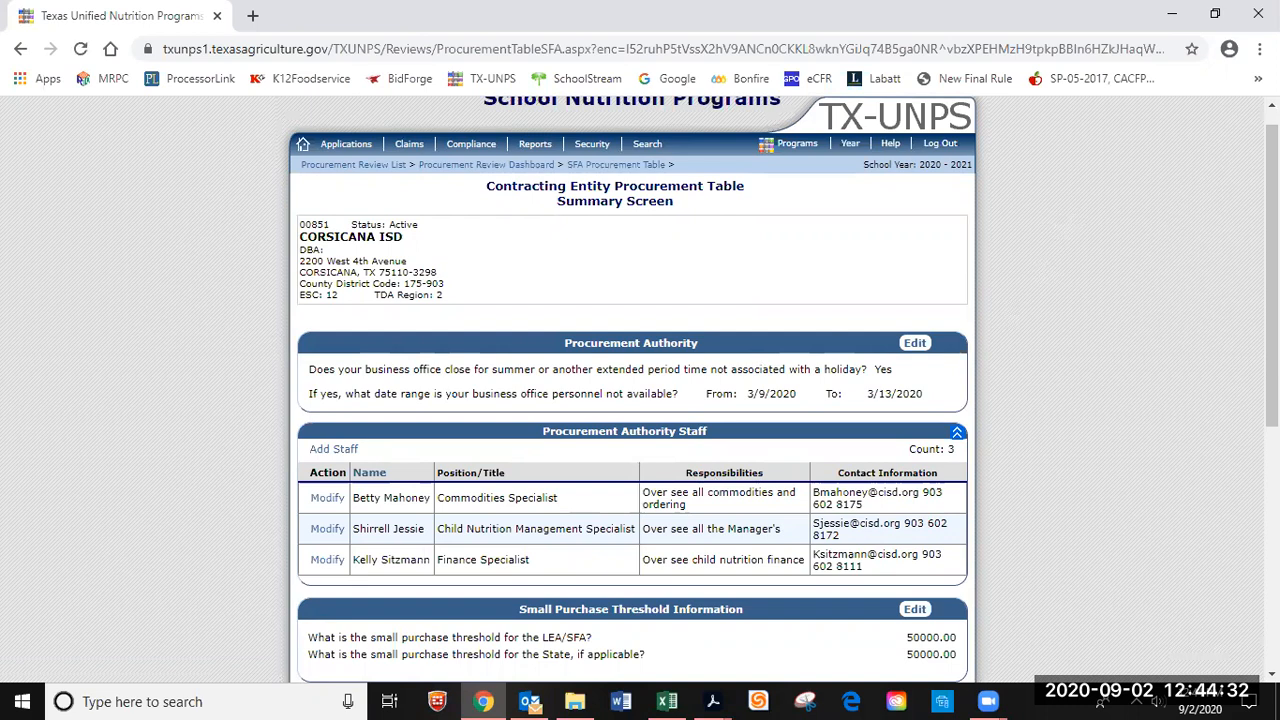
scroll(1271, 280, "down", 1)
scroll(1271, 280, "down", 2)
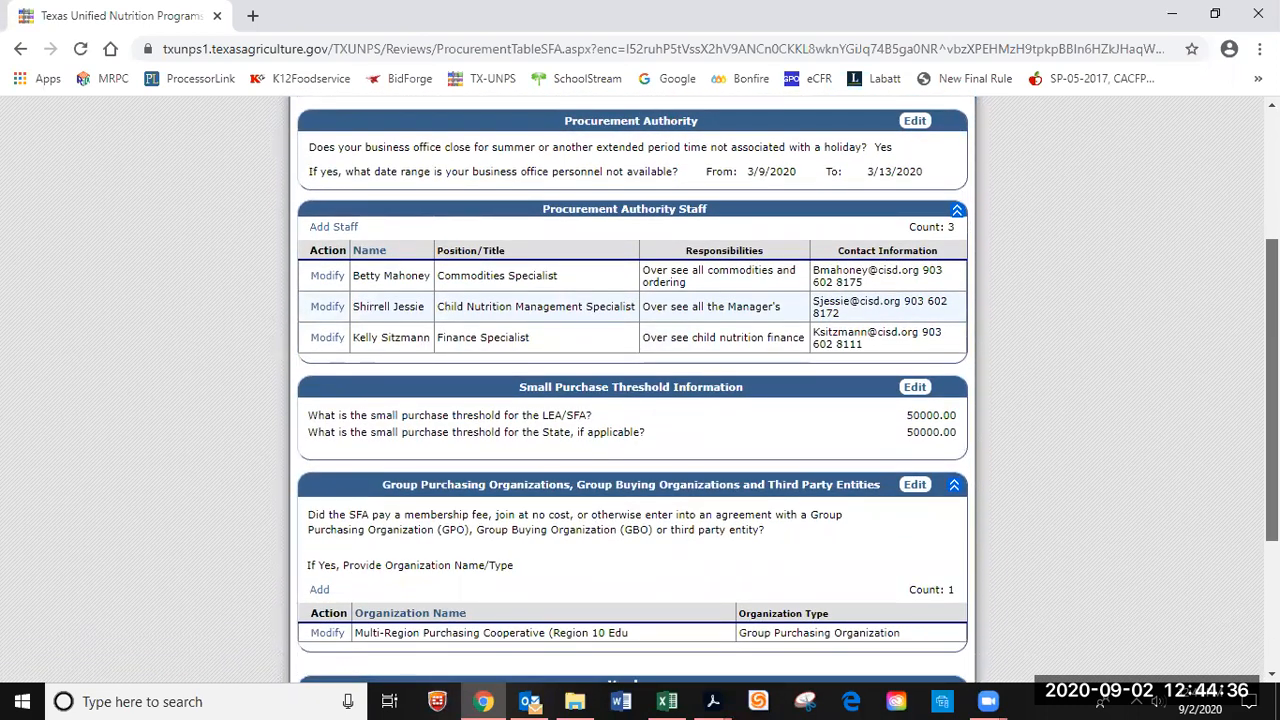
Leave the Procurement Table for the Review Dashboard (3 staff, 17 vendors), then switch to Acrobat.
scroll(1271, 280, "down", 1)
scroll(1271, 280, "down", 2)
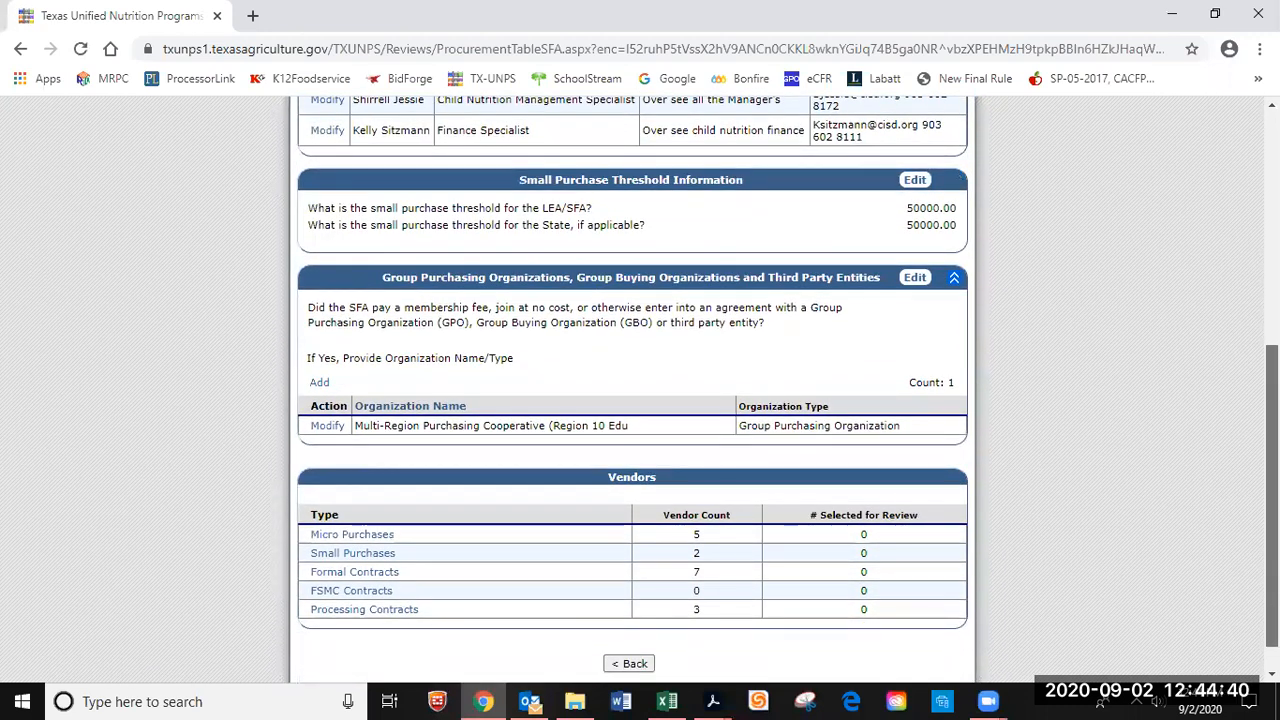
scroll(1271, 280, "down", 1)
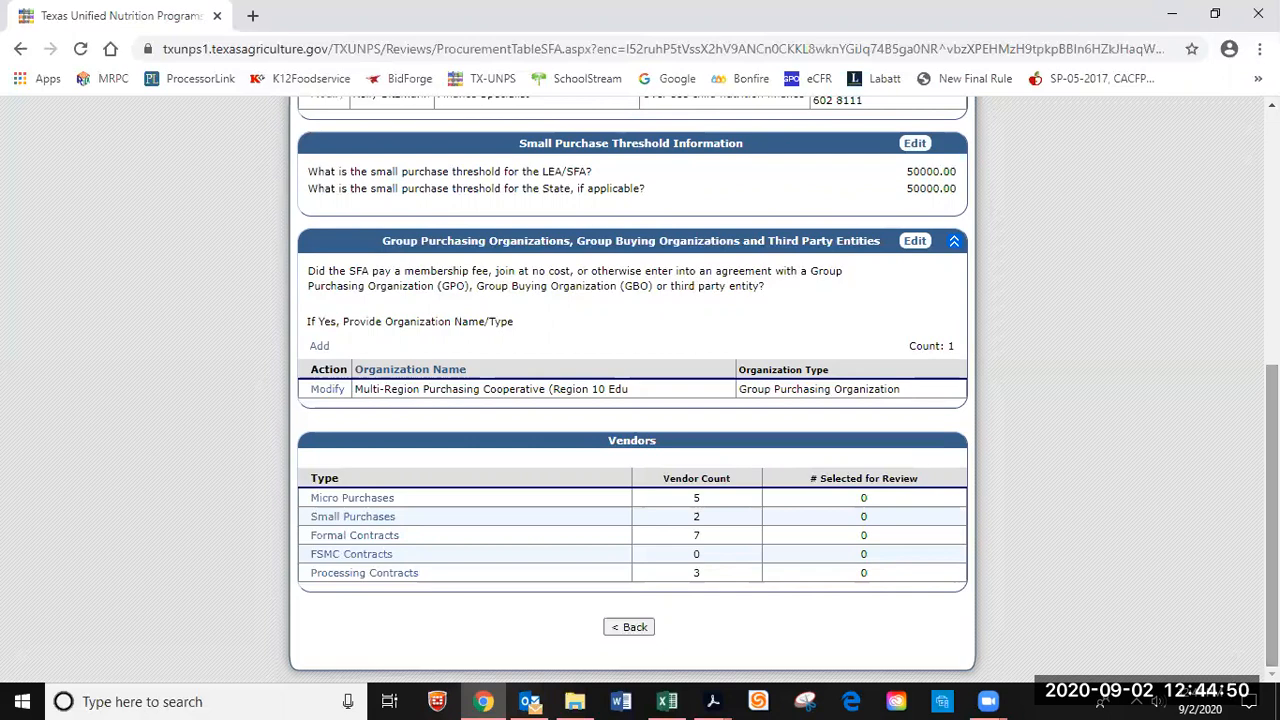
left_click(637, 630)
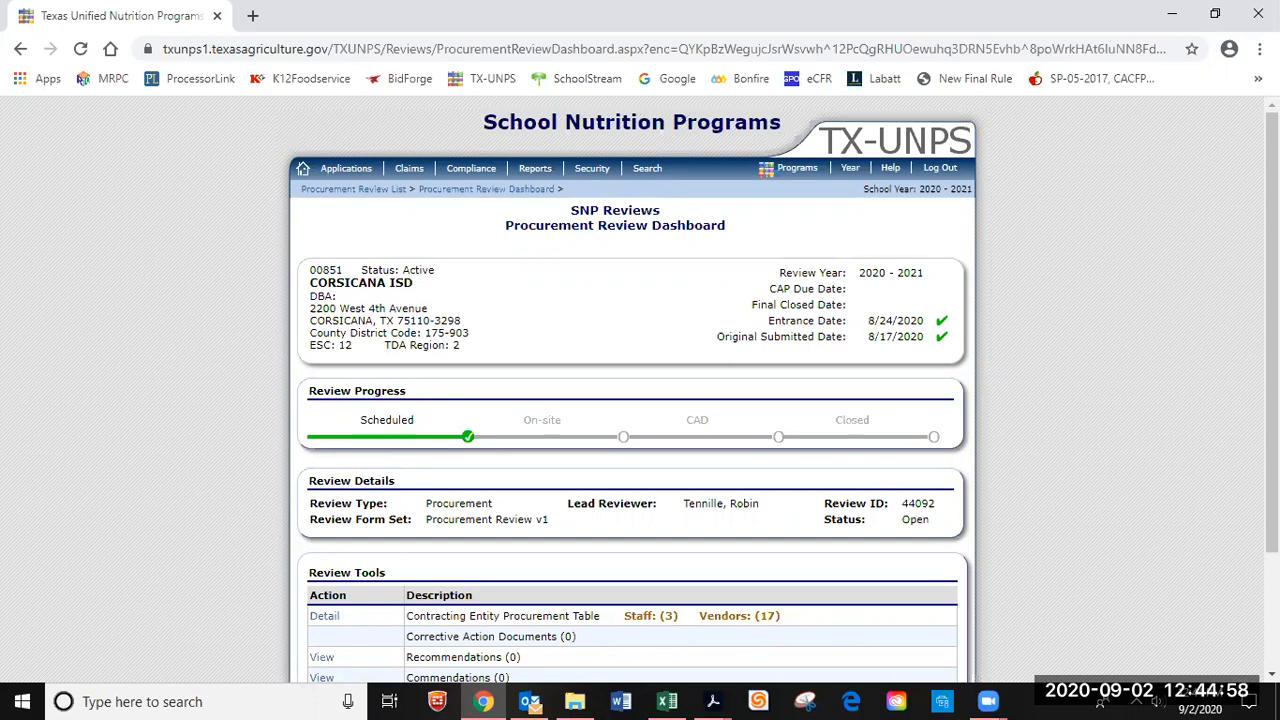
scroll(640, 390, "down", 2)
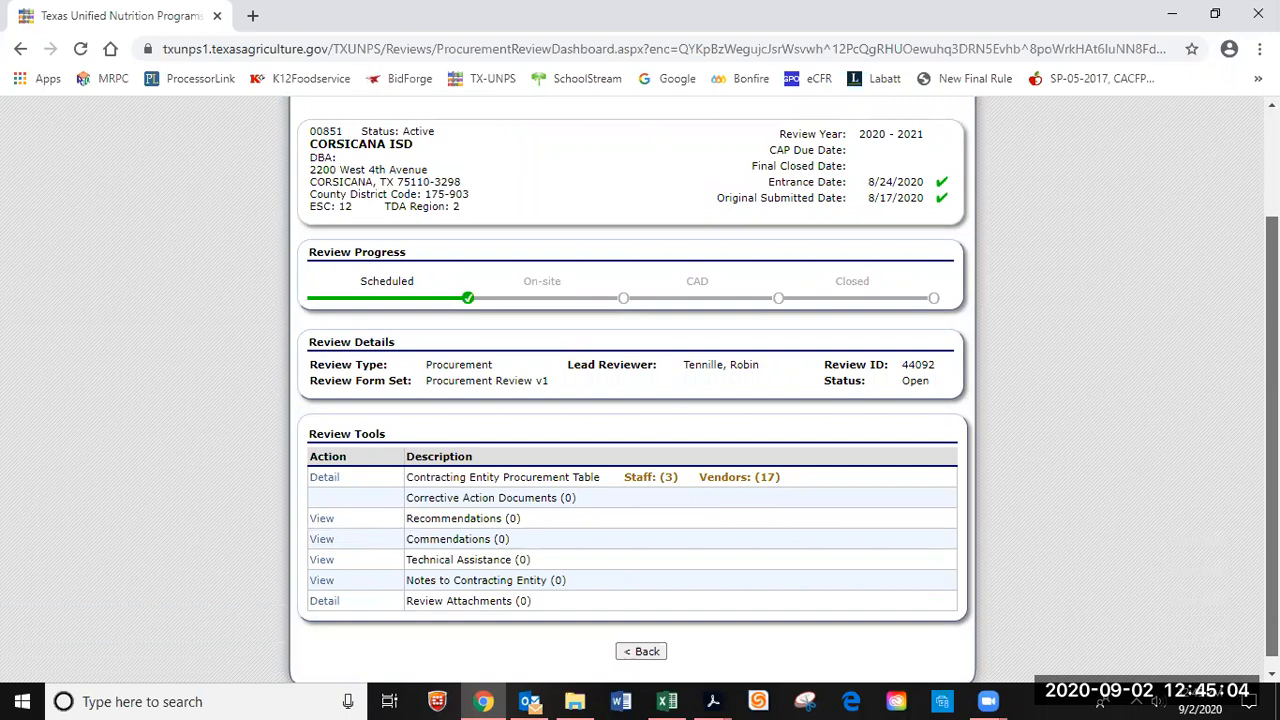
scroll(632, 390, "up", 1)
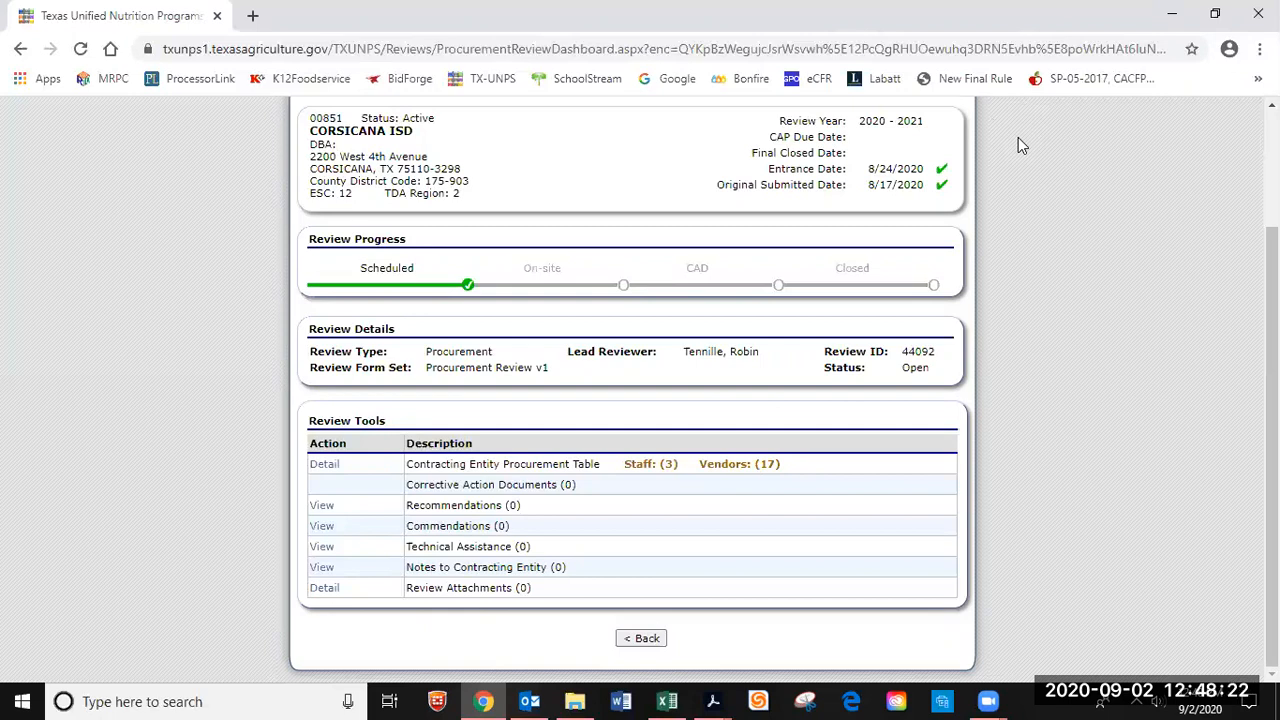
left_click(709, 700)
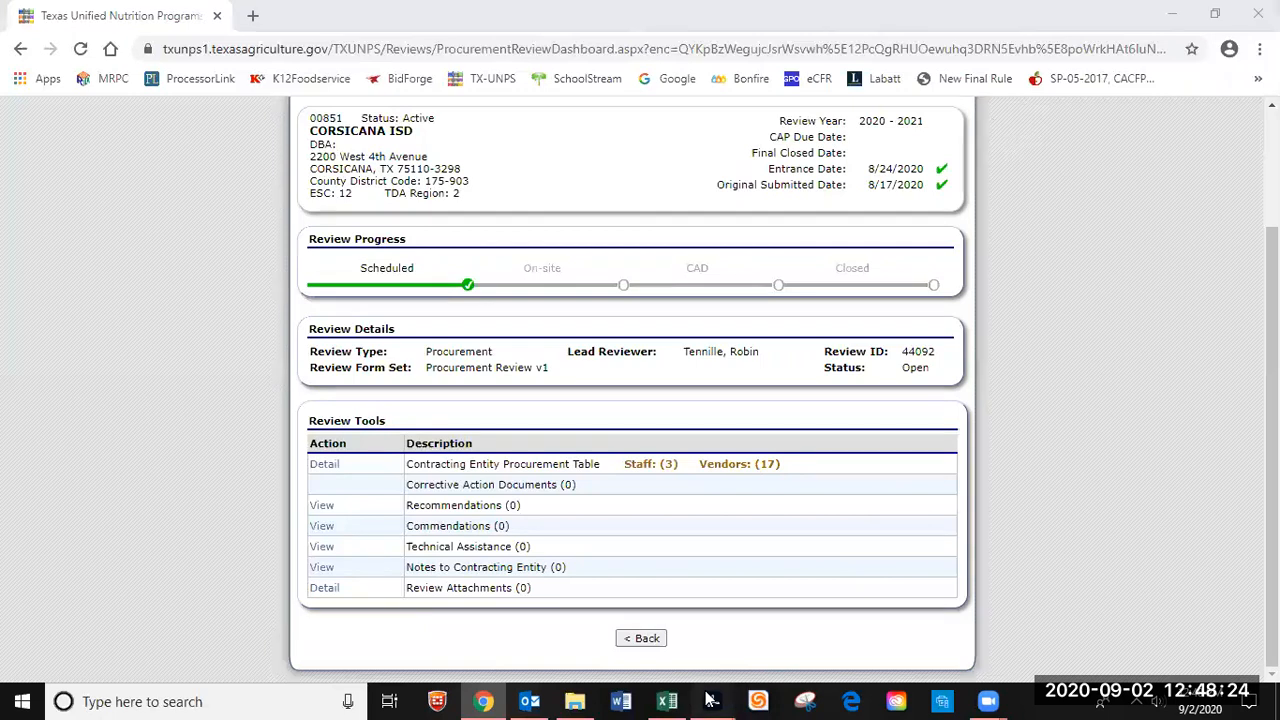
left_click(1133, 598)
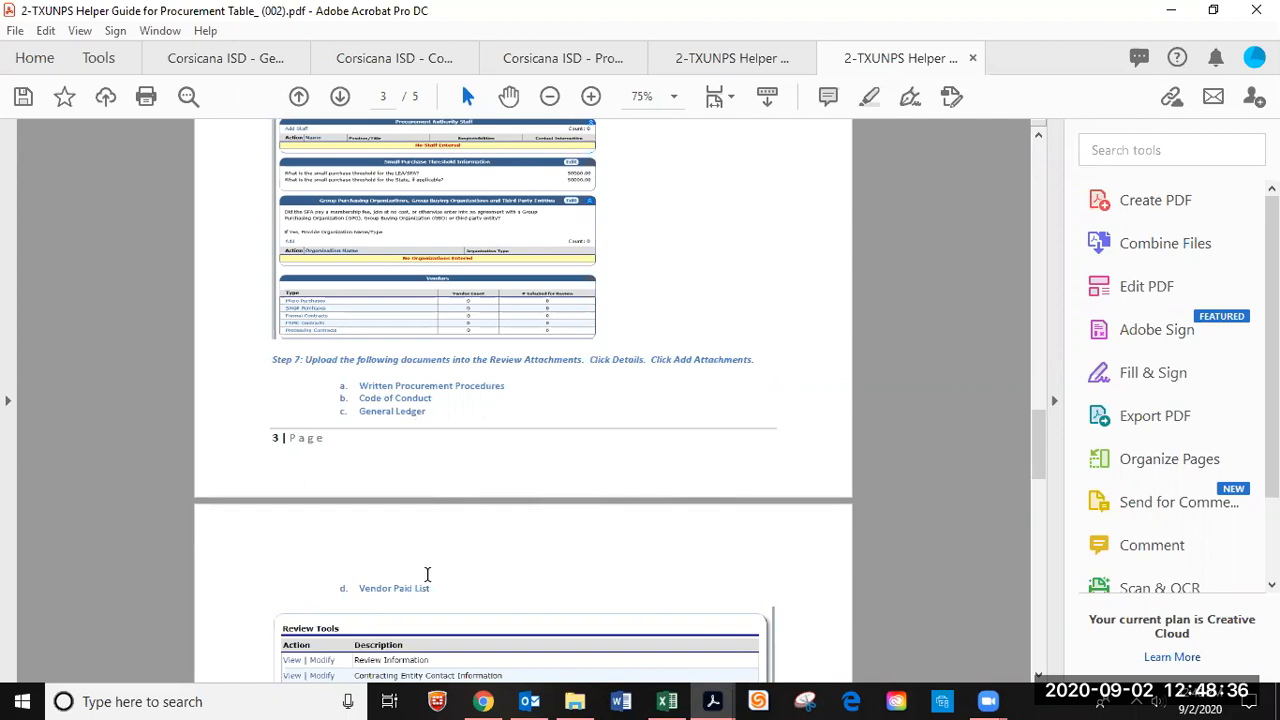
scroll(444, 587, "down", 3)
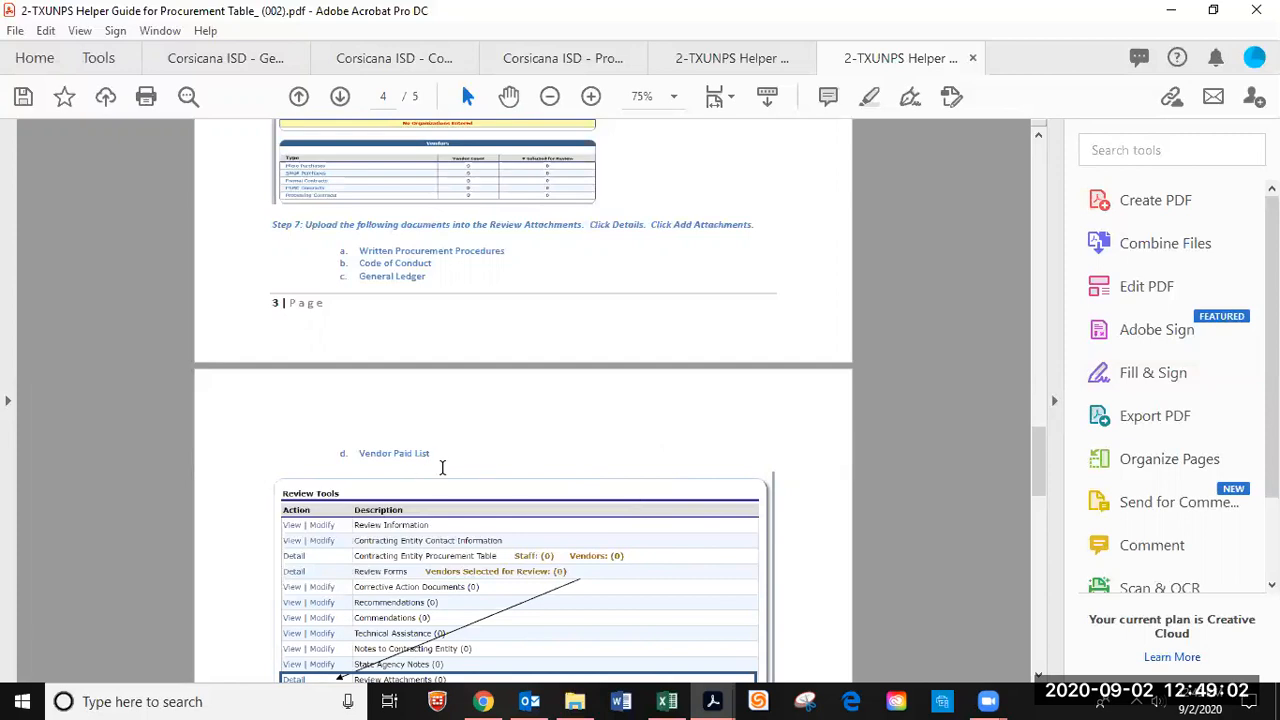
scroll(797, 477, "up", 5)
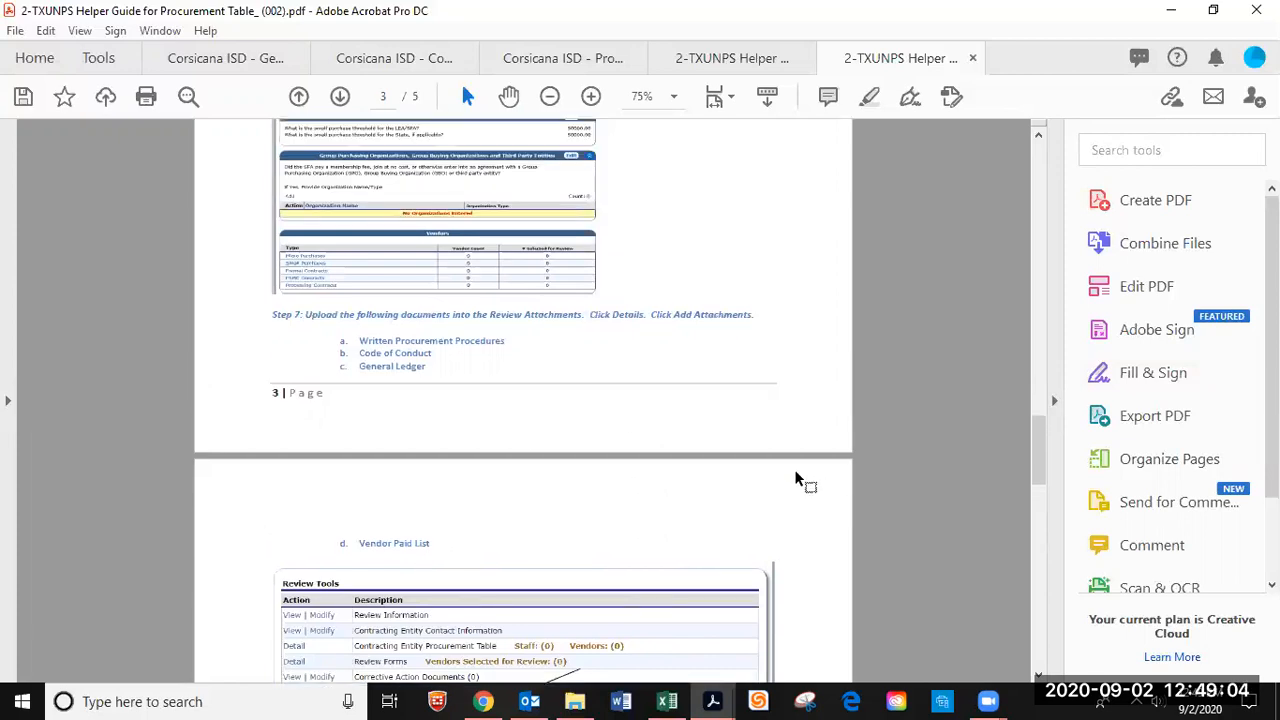
scroll(797, 477, "up", 4)
scroll(797, 477, "up", 3)
scroll(797, 477, "up", 1)
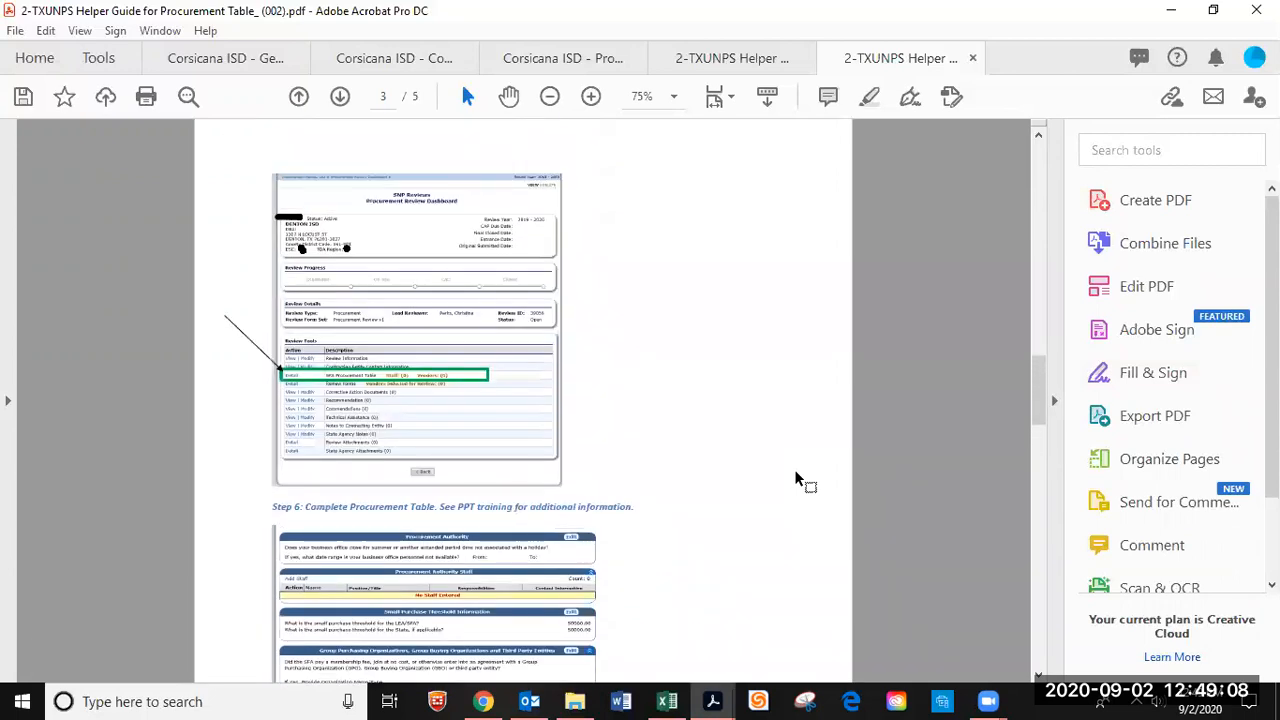
left_click(1175, 9)
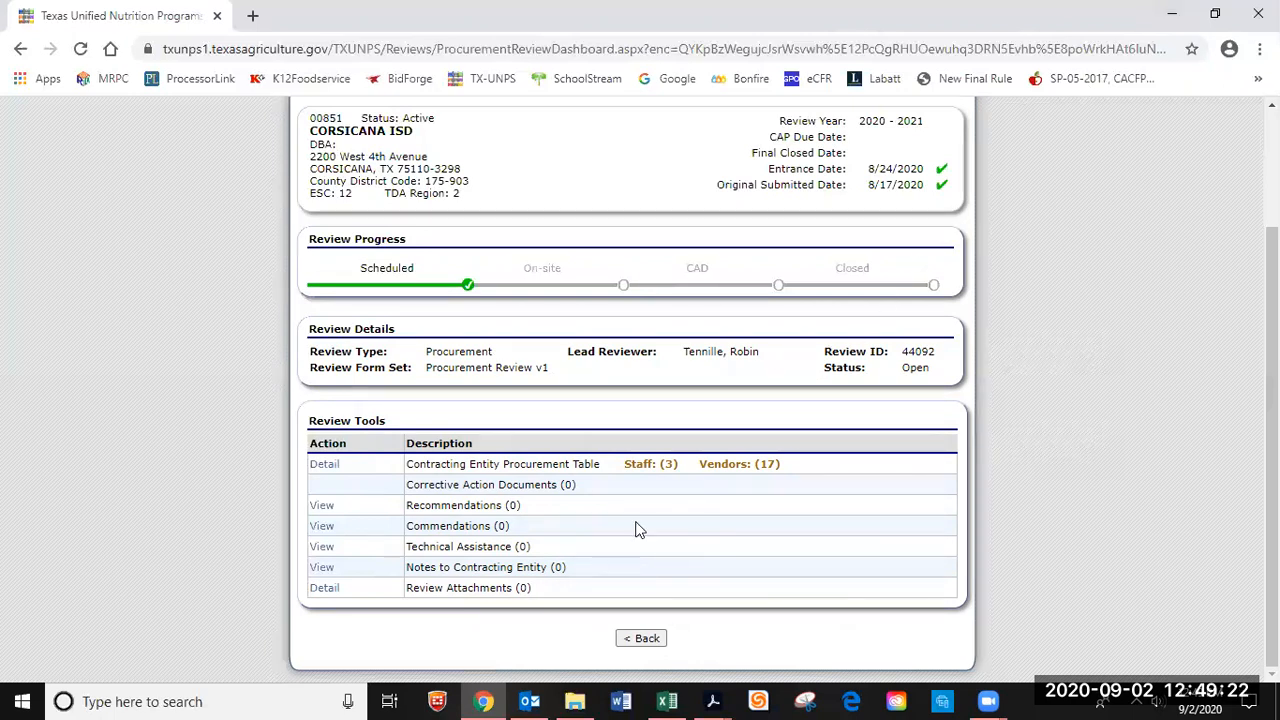
Add a review attachment, choosing Corsicana ISD - Vendor Summaries.pdf from Desktop > temporary docs.
left_click(324, 589)
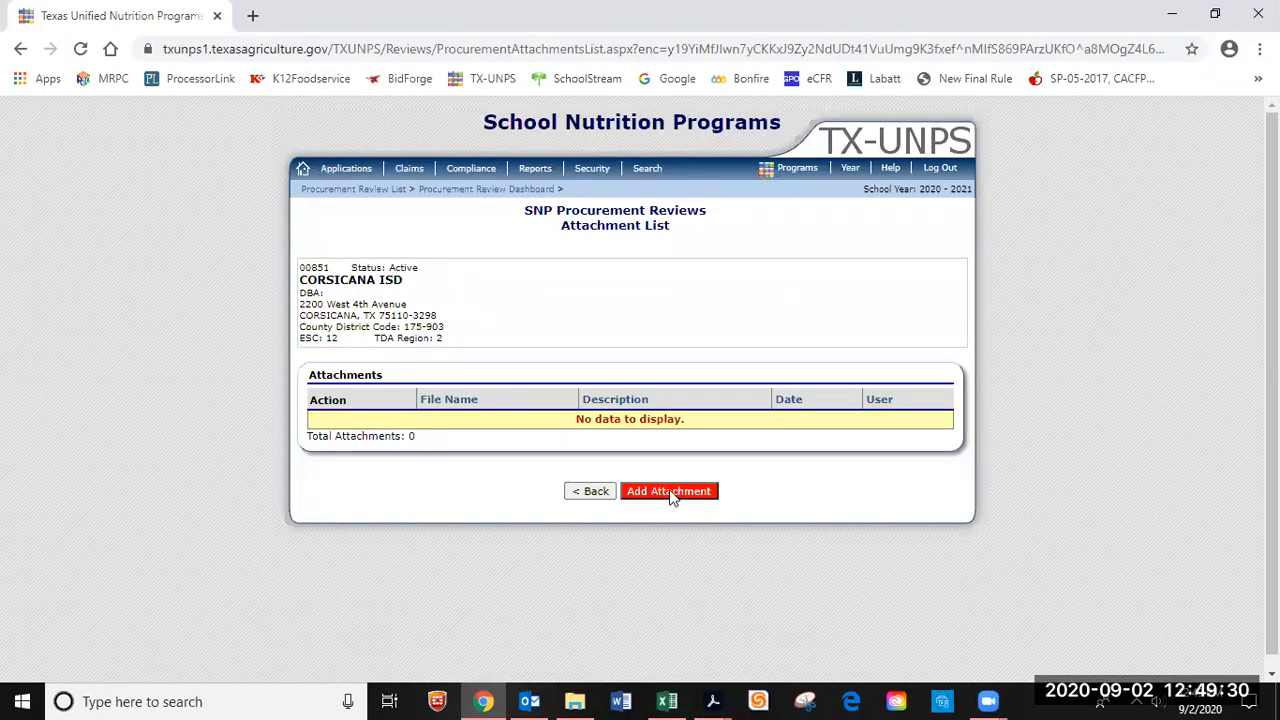
left_click(687, 492)
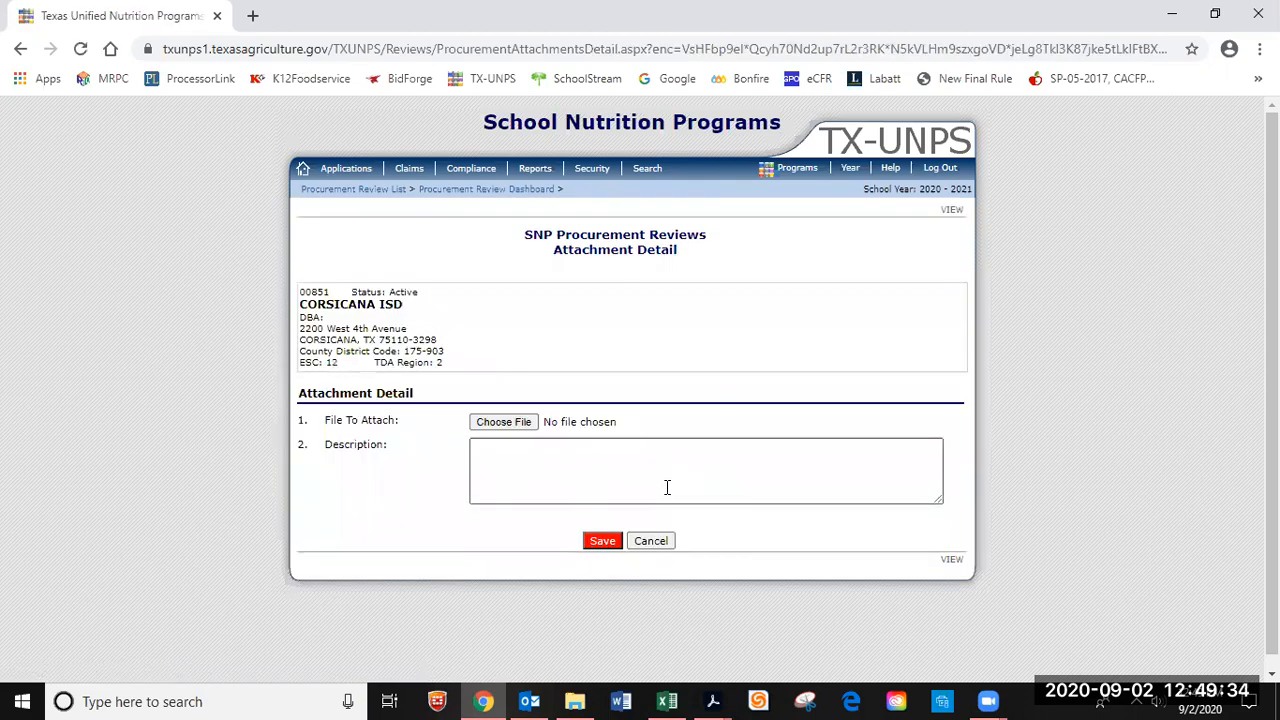
left_click(517, 424)
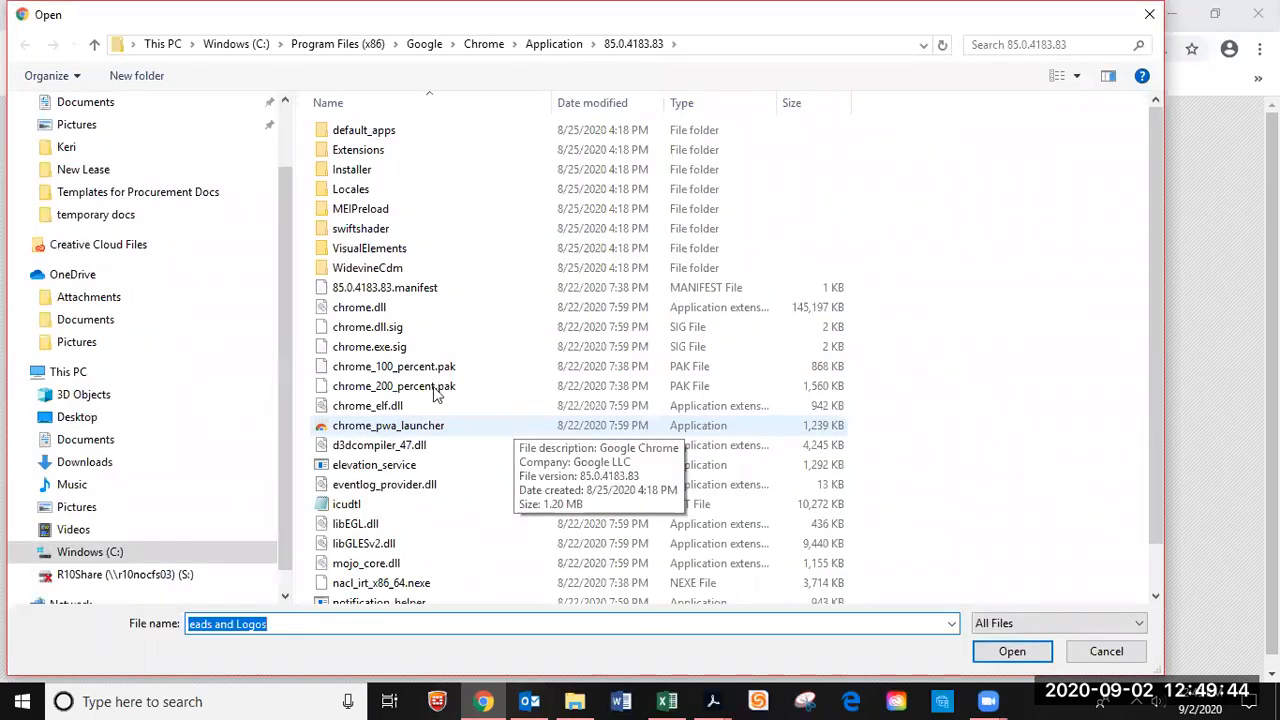
left_click(127, 218)
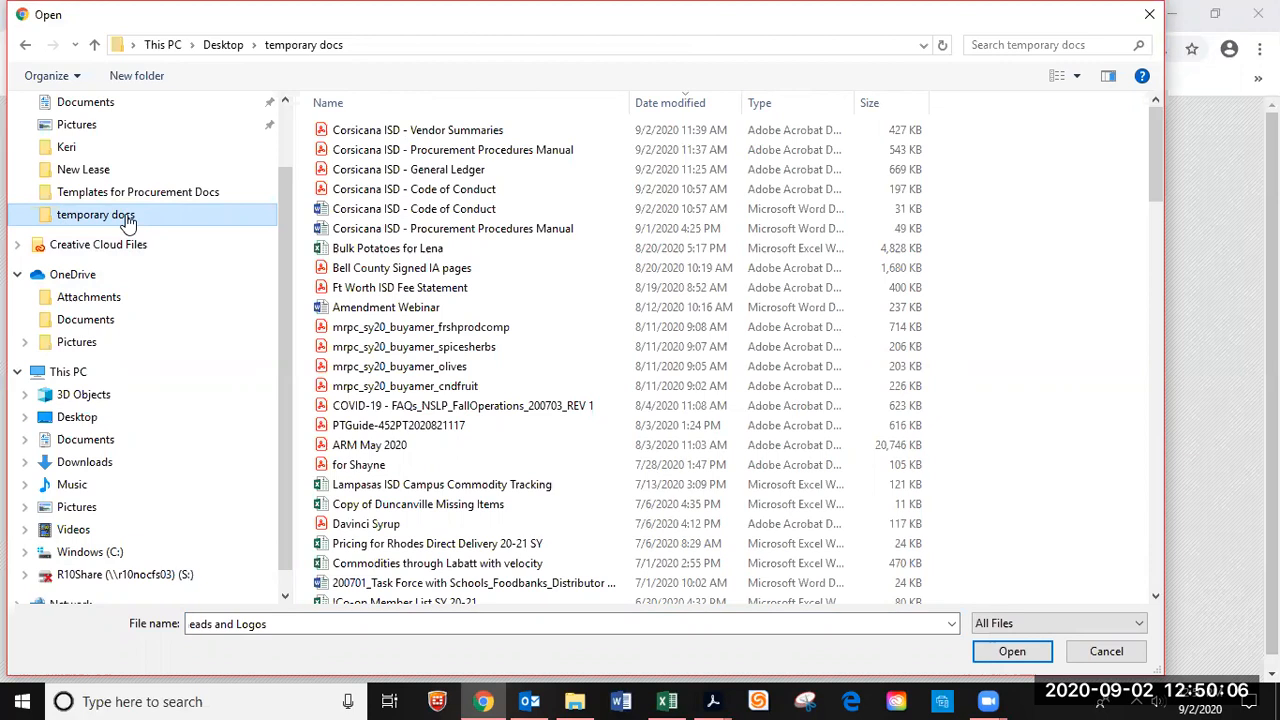
left_click(463, 135)
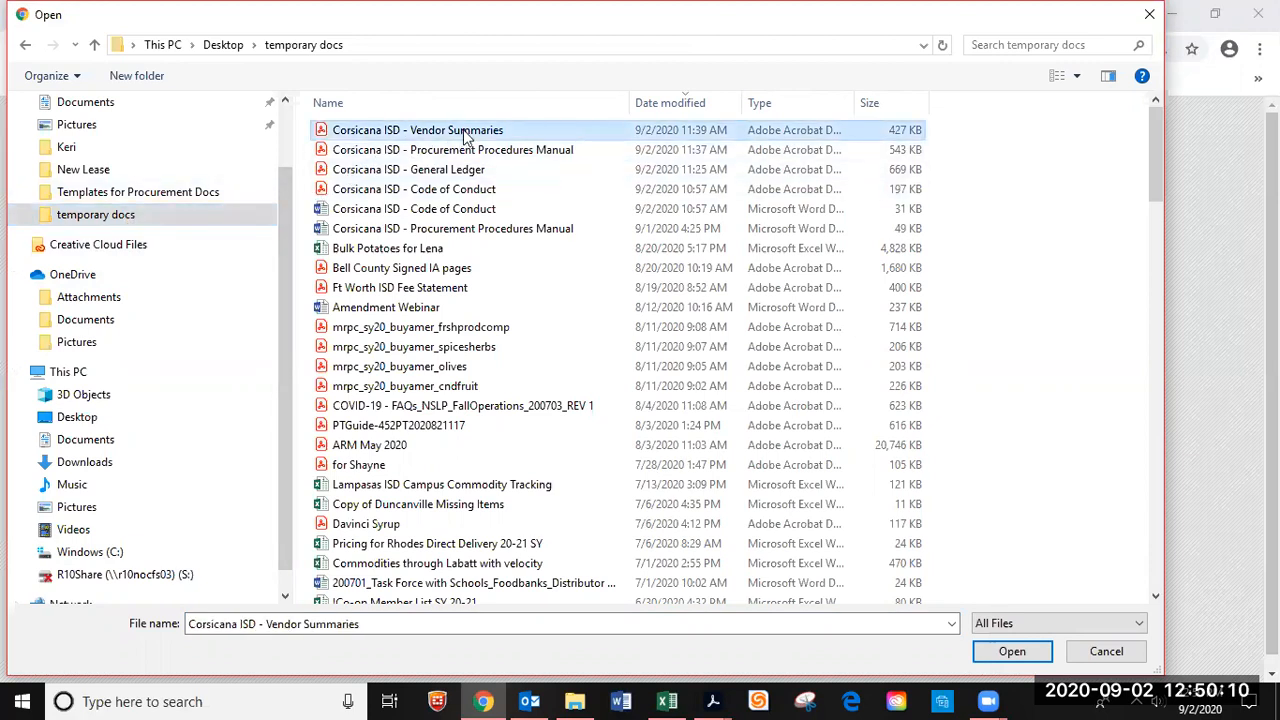
left_click(1012, 652)
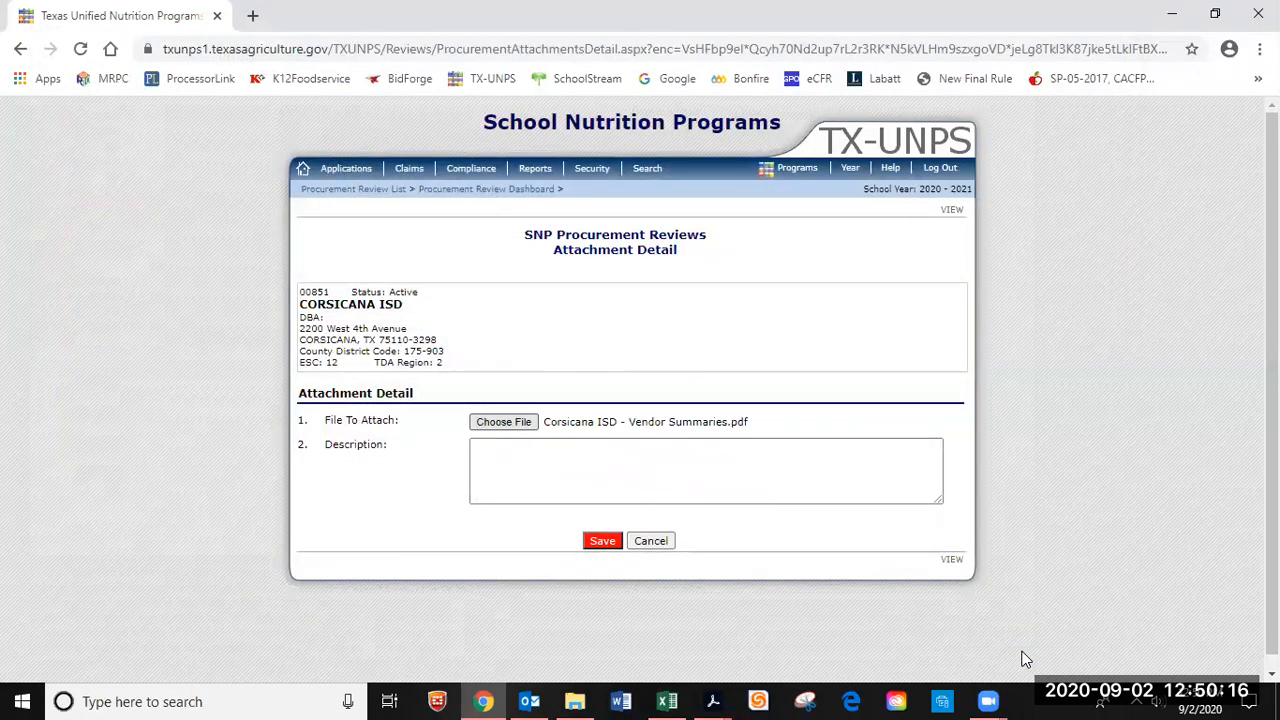
Describe the vendor summaries attachment as 'Vendor paid list', save it and finish.
left_click(534, 472)
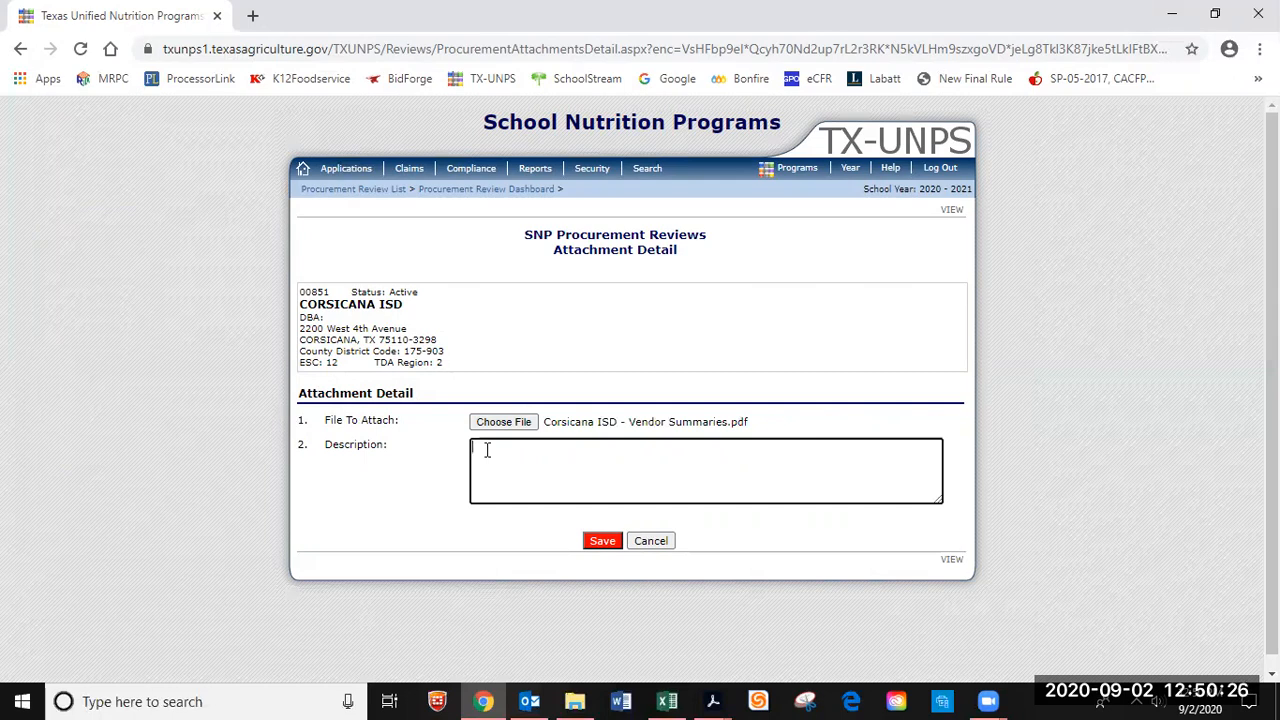
type("Vendor paid list")
left_click(601, 541)
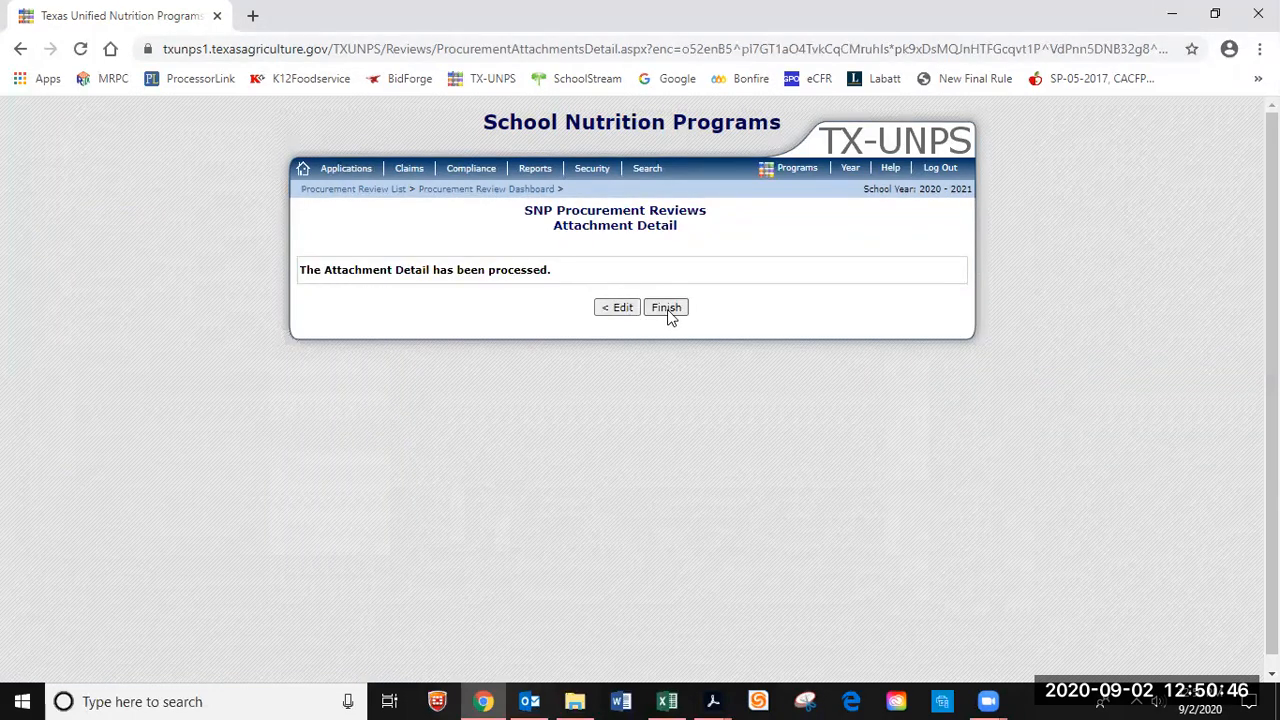
left_click(666, 308)
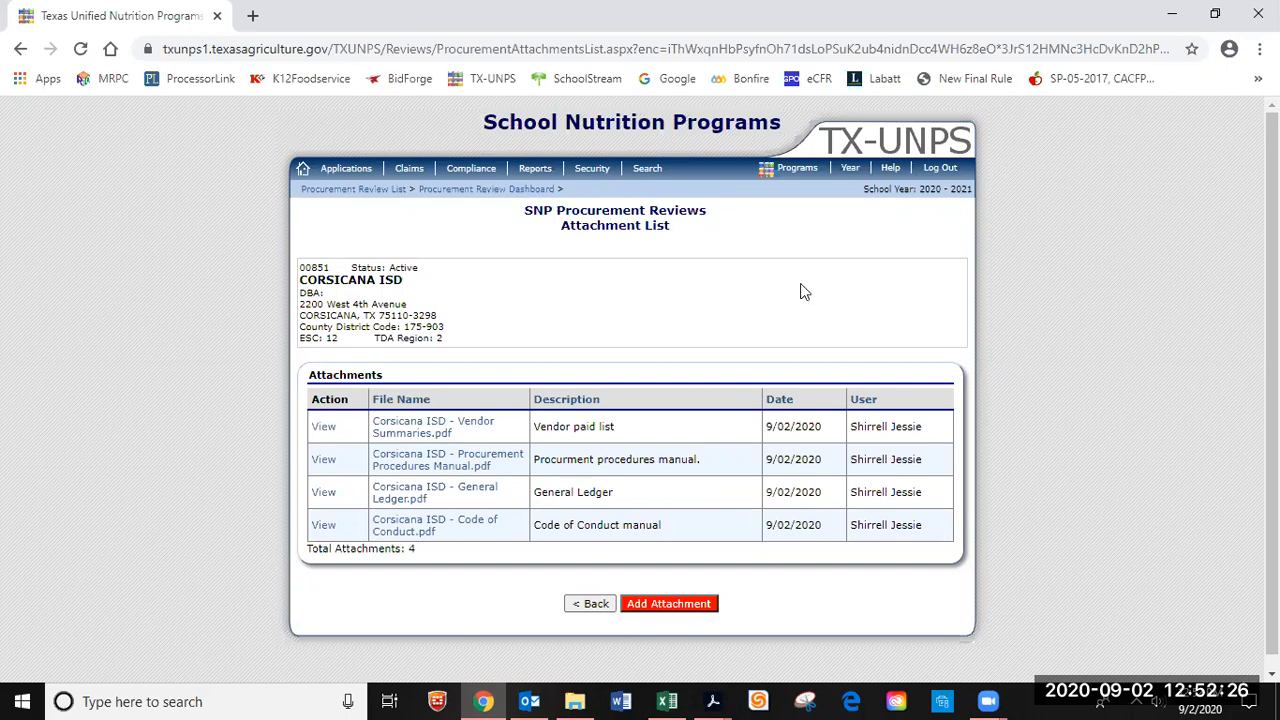
Back out through the dashboard to the SNP Procurement Reviews list, then bring up Zoom.
left_click(598, 604)
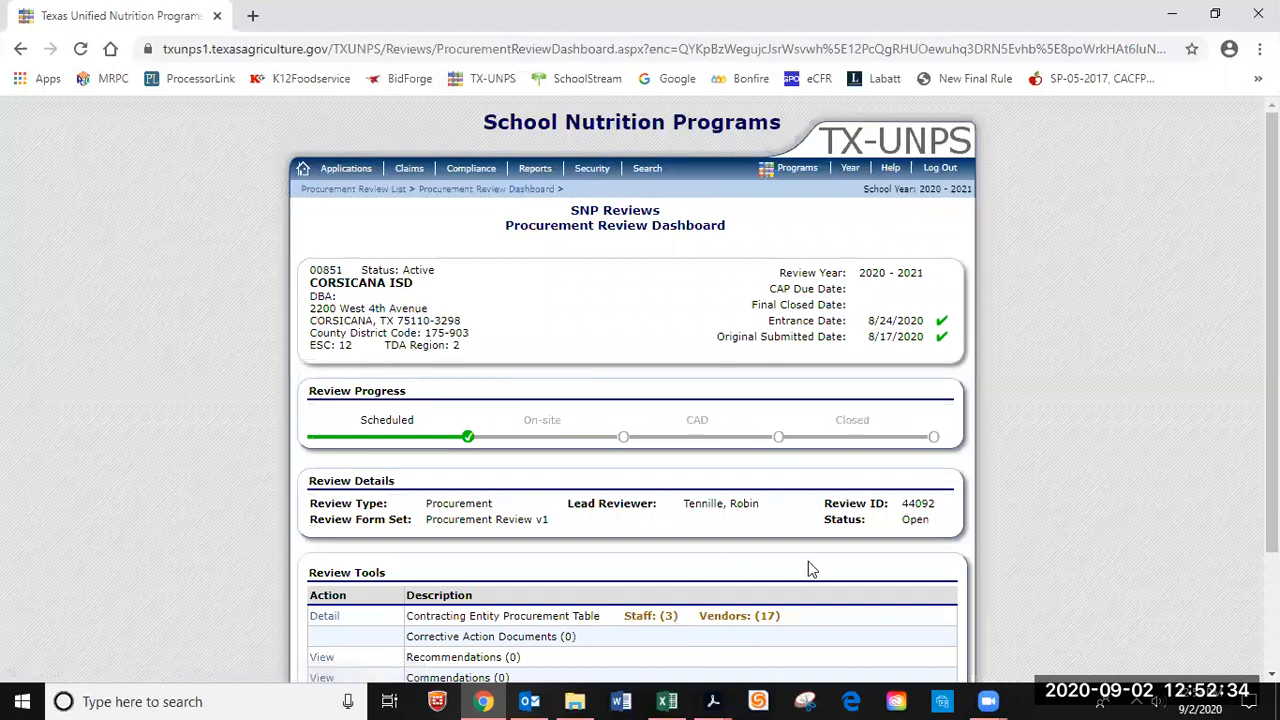
scroll(808, 566, "down", 2)
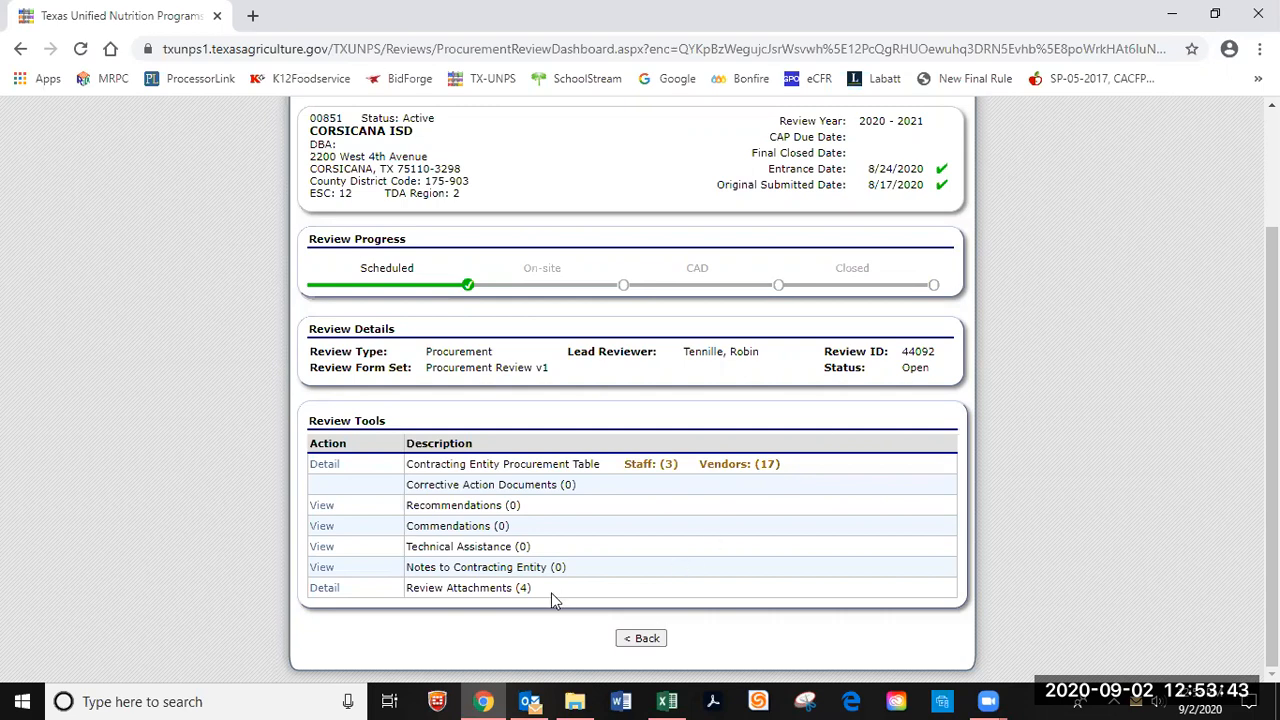
left_click(650, 639)
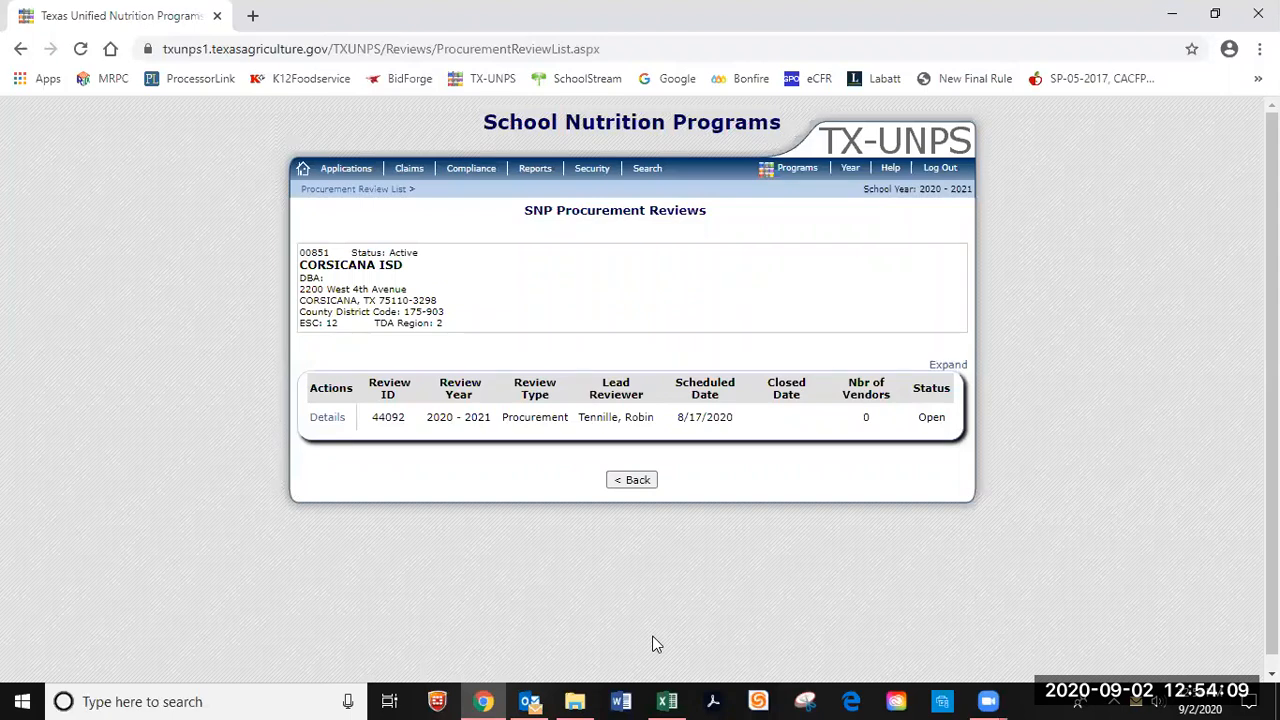
left_click(996, 700)
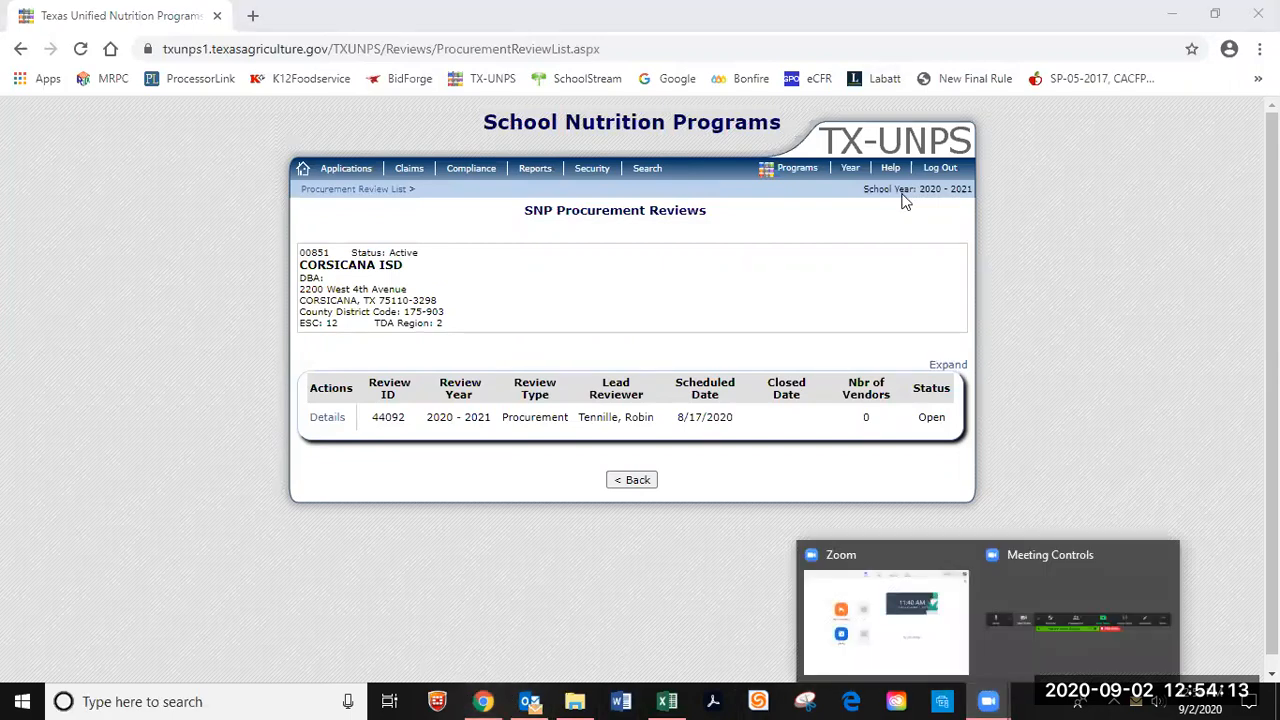